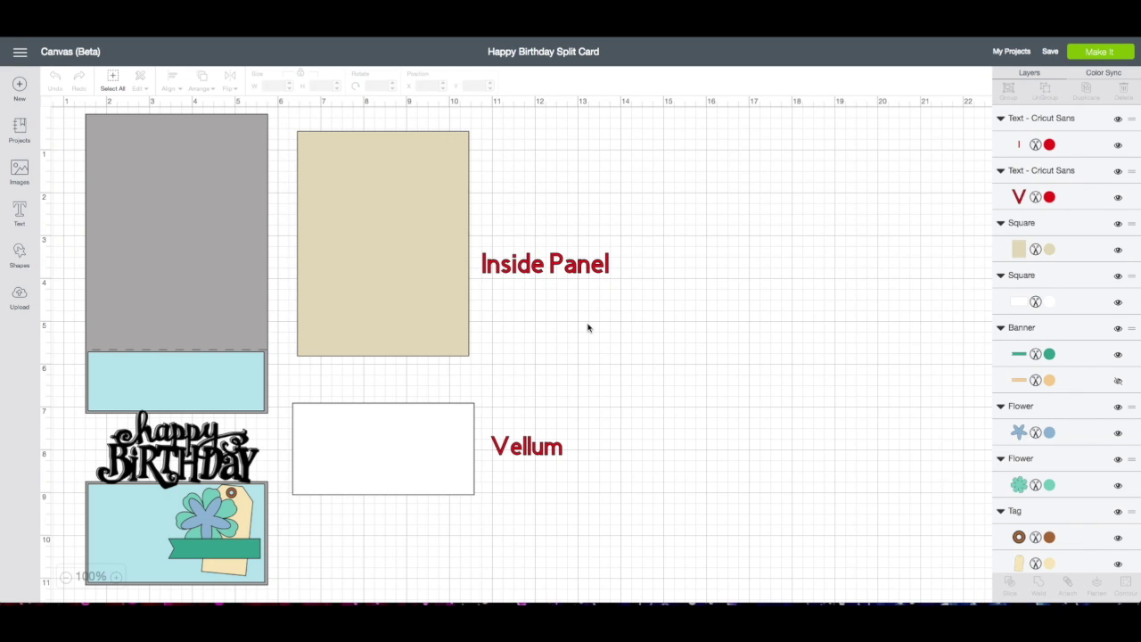
{"action": "scroll", "coordinate": [488, 373], "scroll_direction": "left", "scroll_amount": 2}
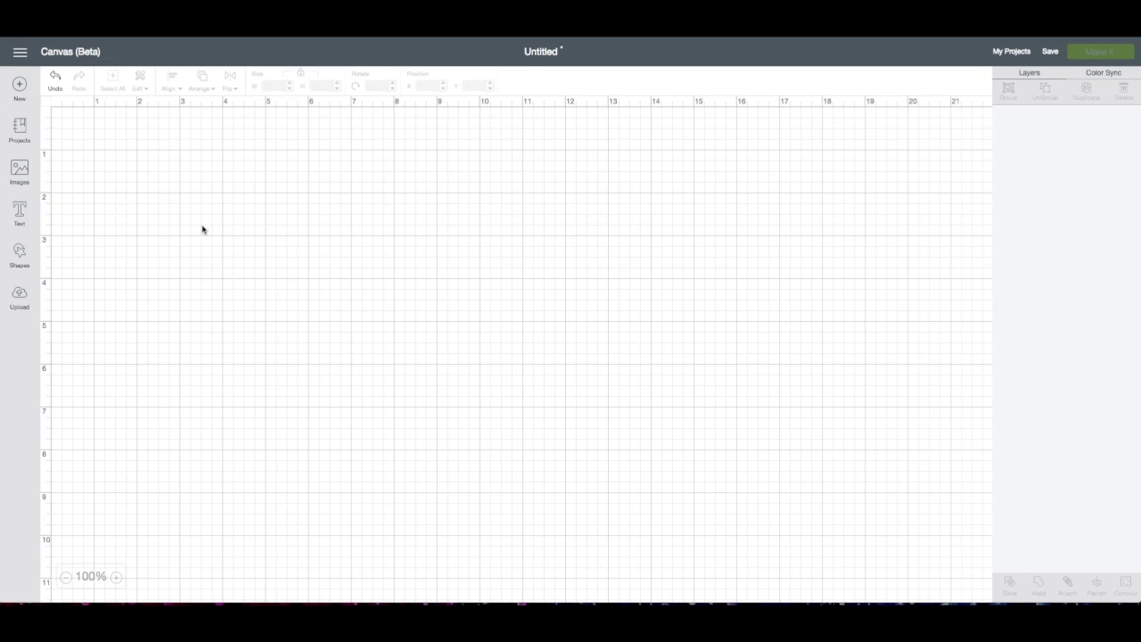
Insert two squares on the blank canvas and move them well apart from each other.
{"action": "left_click", "coordinate": [20, 255]}
{"action": "left_click", "coordinate": [71, 213]}
{"action": "left_click", "coordinate": [70, 213]}
{"action": "left_click_drag", "start_coordinate": [173, 219], "coordinate": [770, 227]}
{"action": "left_click_drag", "start_coordinate": [209, 209], "coordinate": [505, 216]}
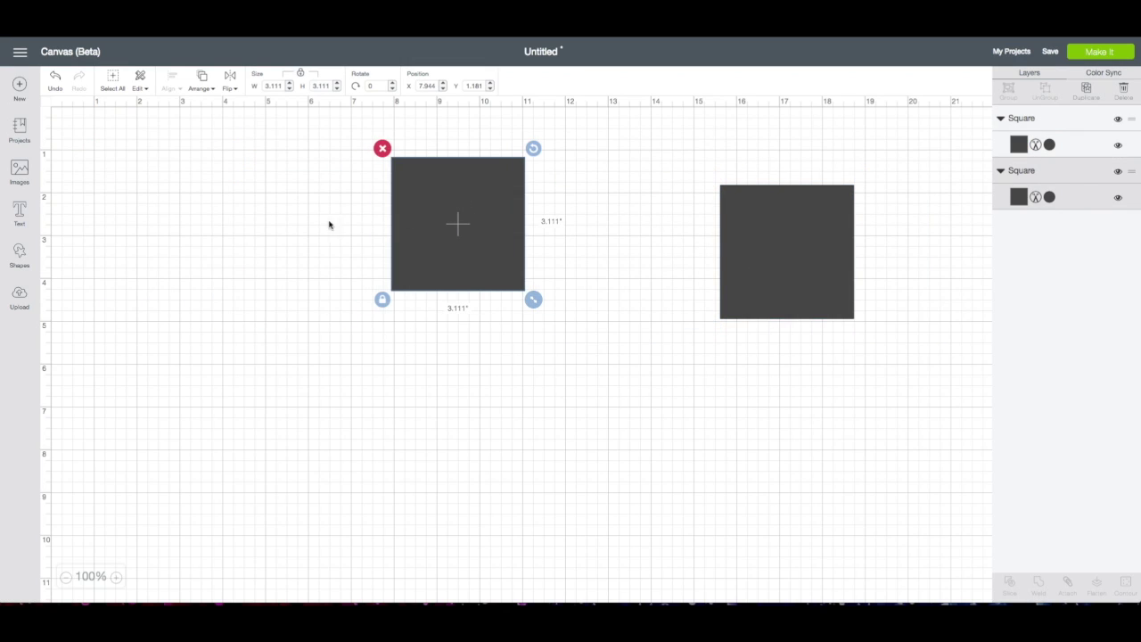
Insert two score lines on the canvas.
{"action": "left_click", "coordinate": [19, 253]}
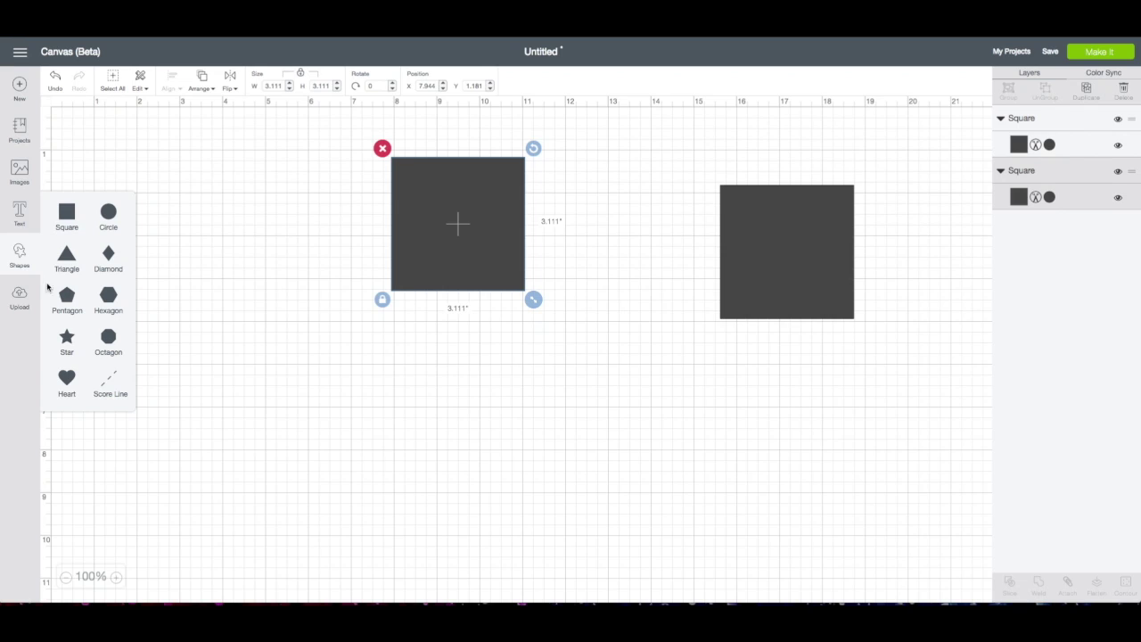
{"action": "left_click", "coordinate": [109, 385]}
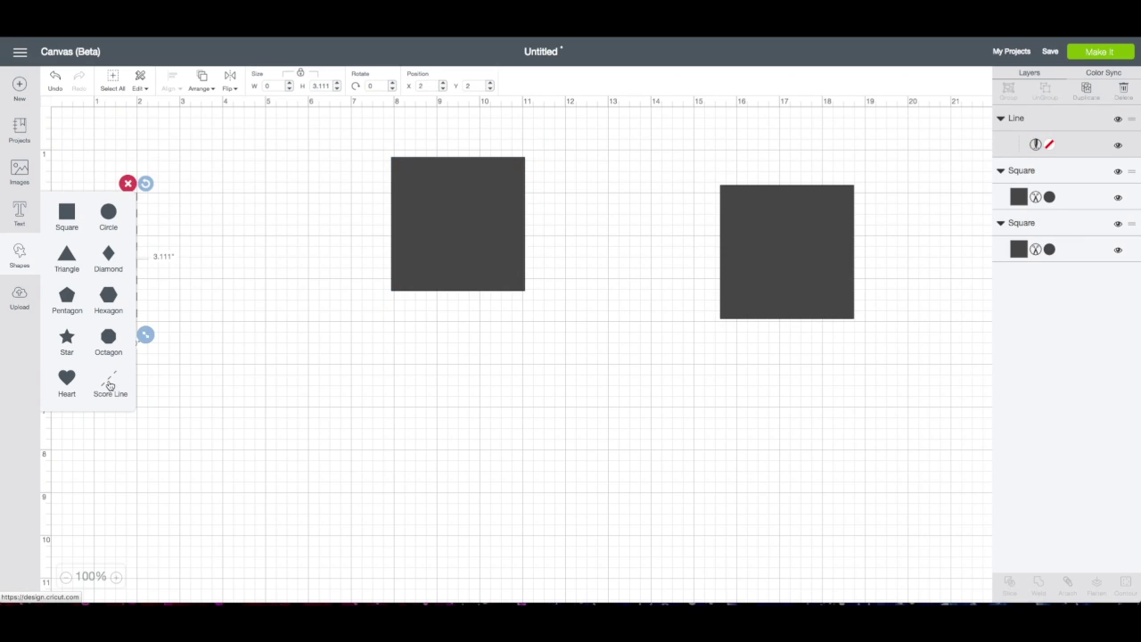
{"action": "left_click", "coordinate": [109, 385]}
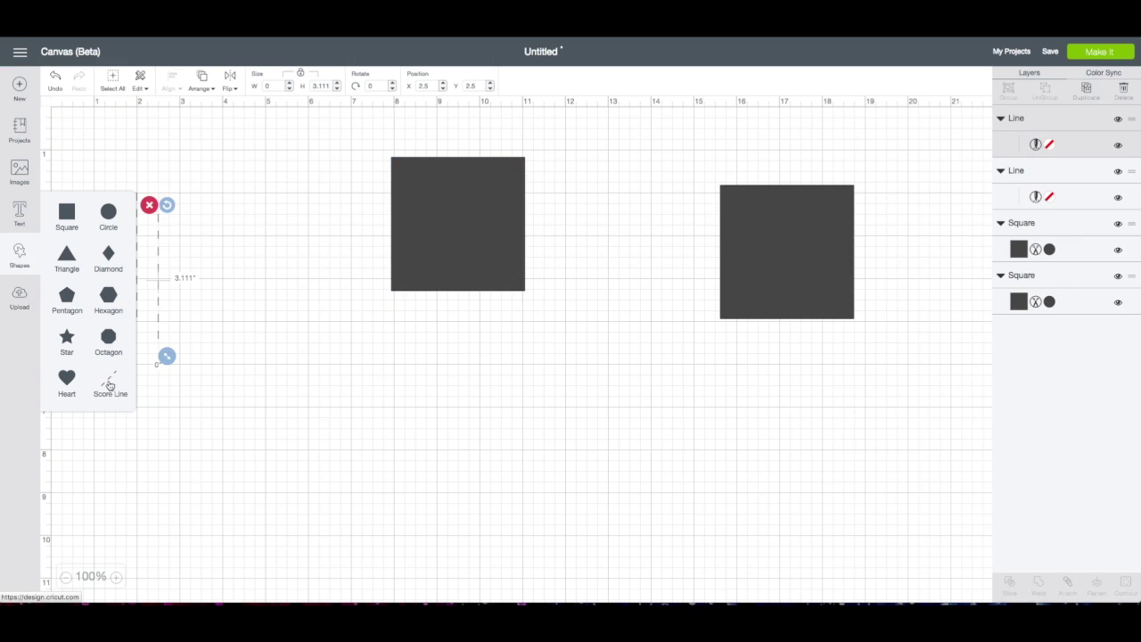
{"action": "left_click", "coordinate": [152, 393]}
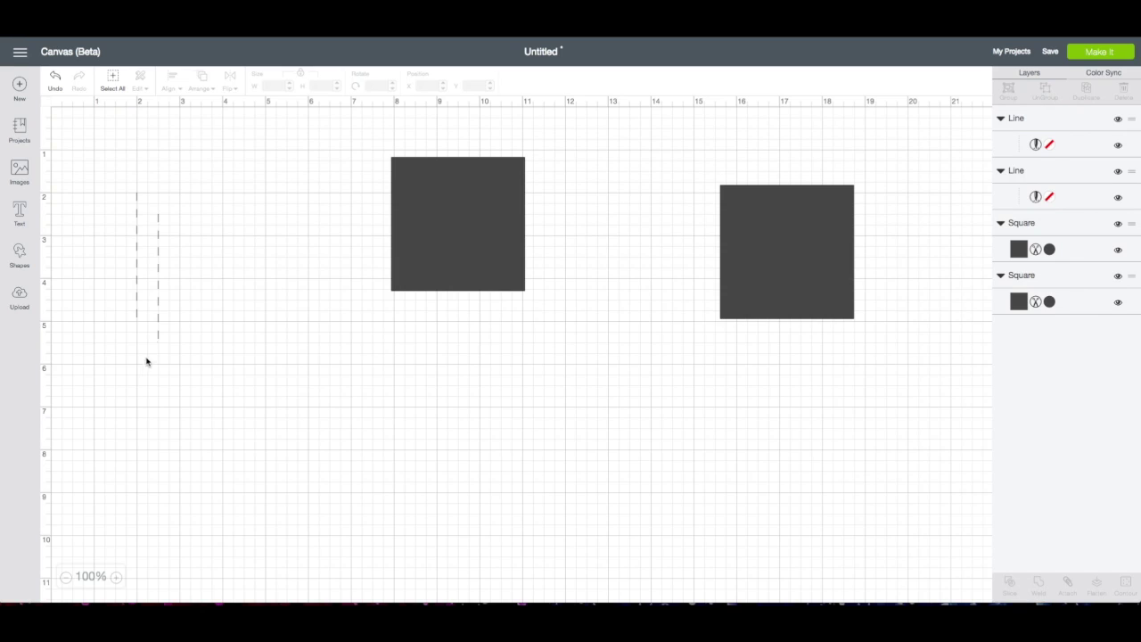
Align the two score lines on a common centre and group them.
{"action": "left_click_drag", "start_coordinate": [127, 175], "coordinate": [200, 362]}
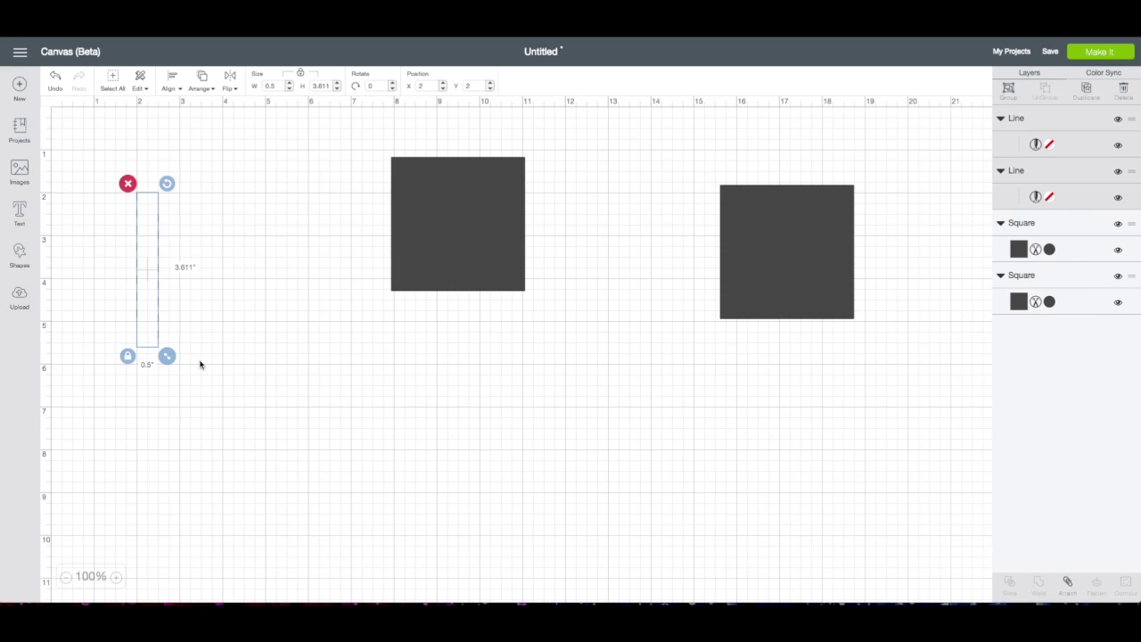
{"action": "left_click", "coordinate": [174, 88]}
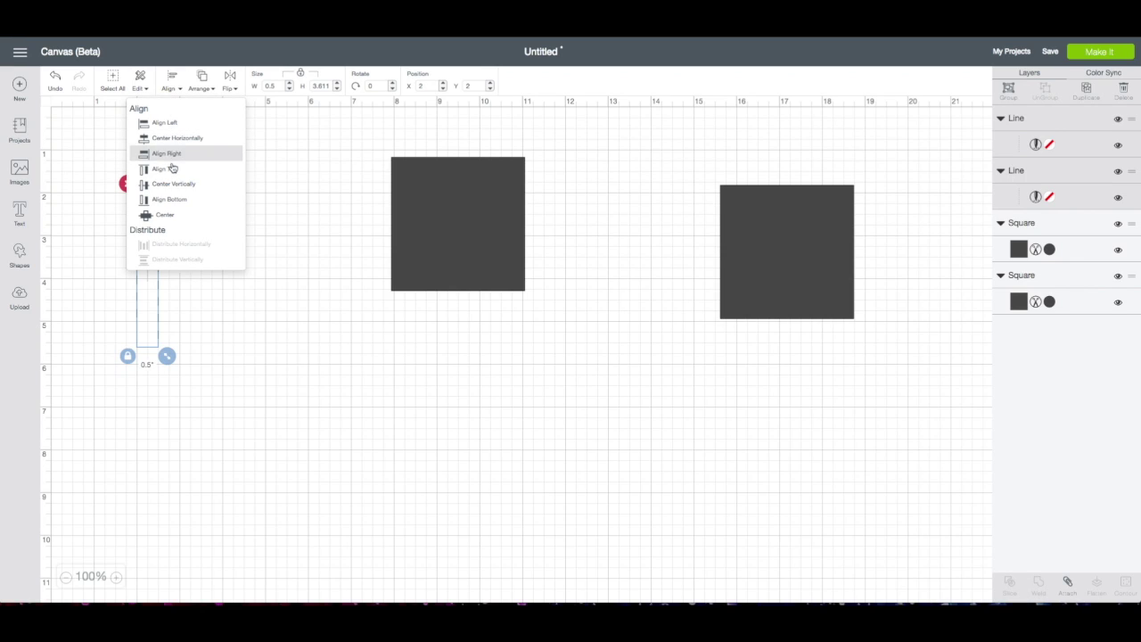
{"action": "left_click", "coordinate": [165, 215]}
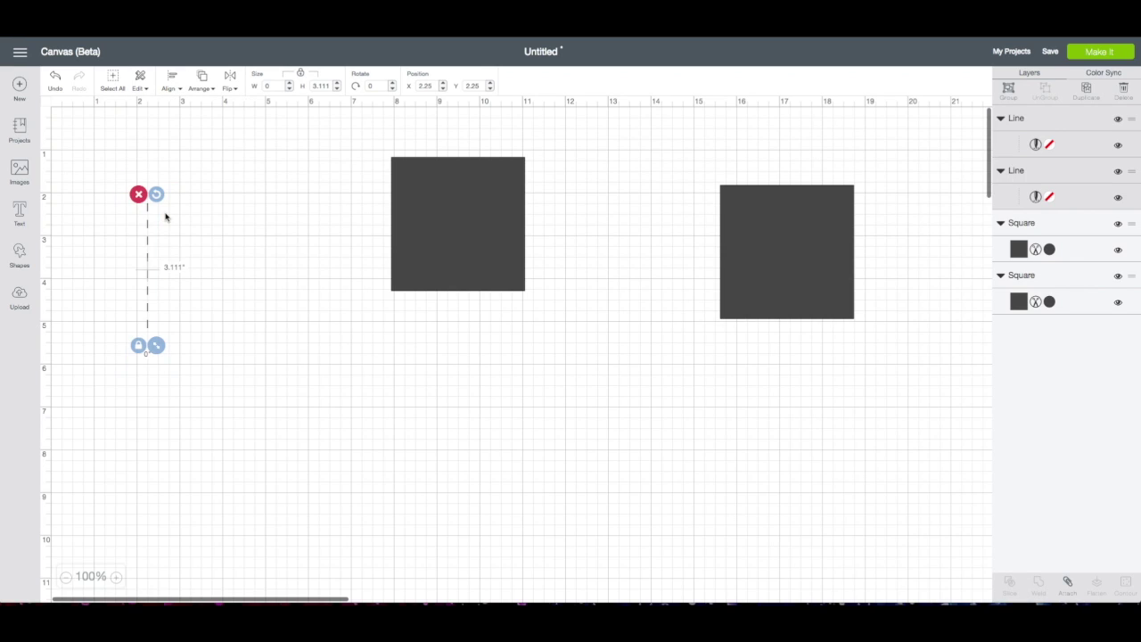
{"action": "left_click", "coordinate": [1008, 89]}
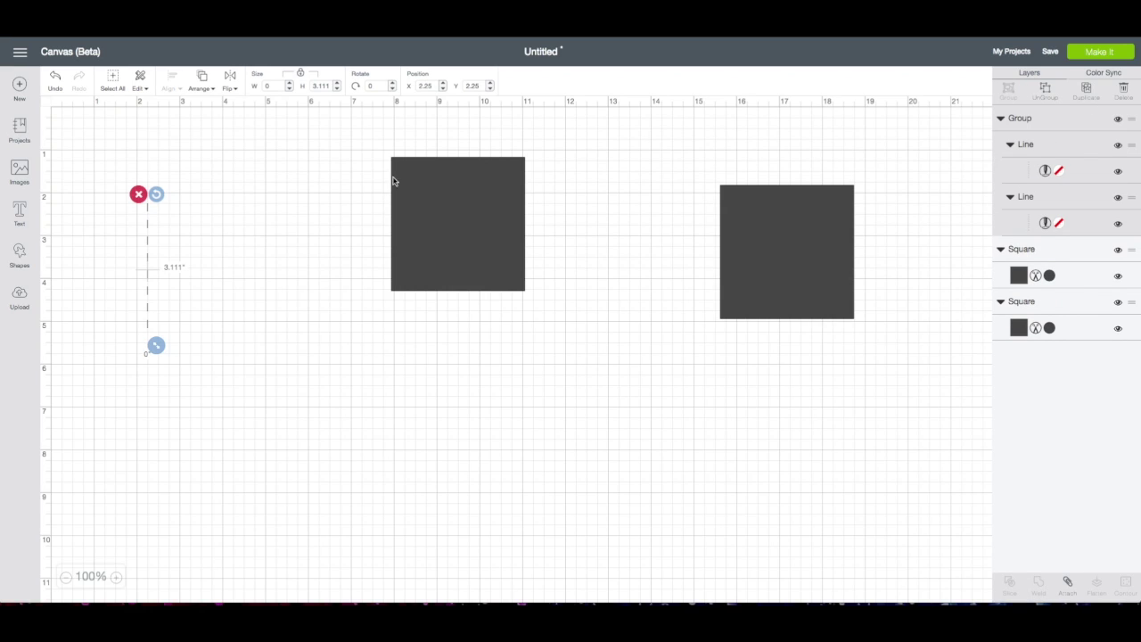
Rotate the grouped score lines to 90 degrees and set their width to 4.25 inches.
{"action": "left_click", "coordinate": [369, 86]}
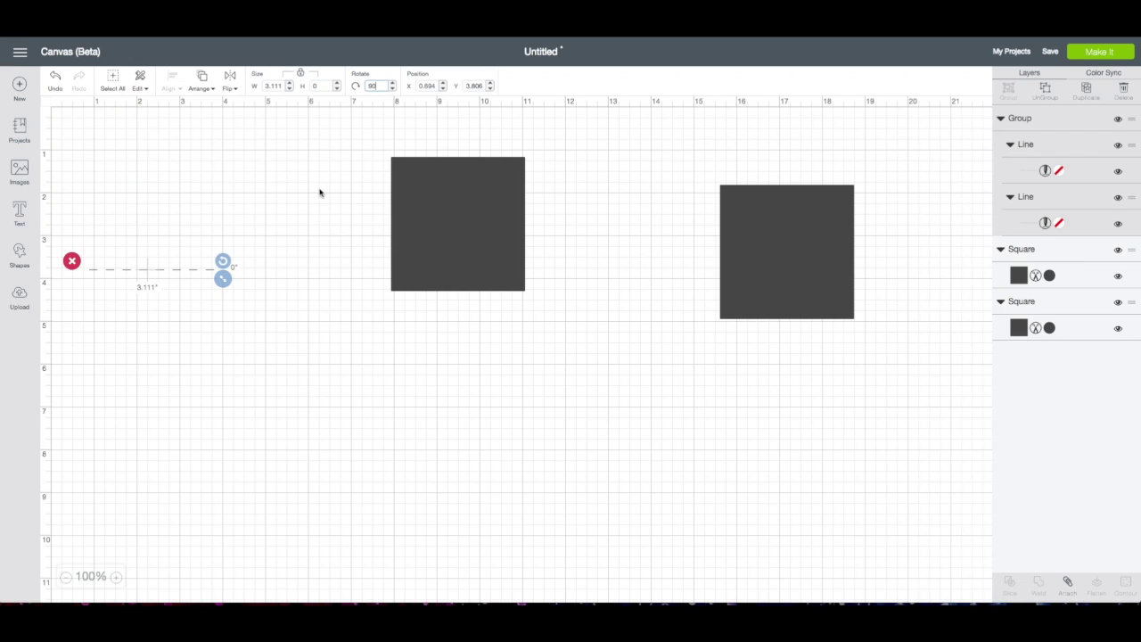
{"action": "left_click", "coordinate": [420, 197]}
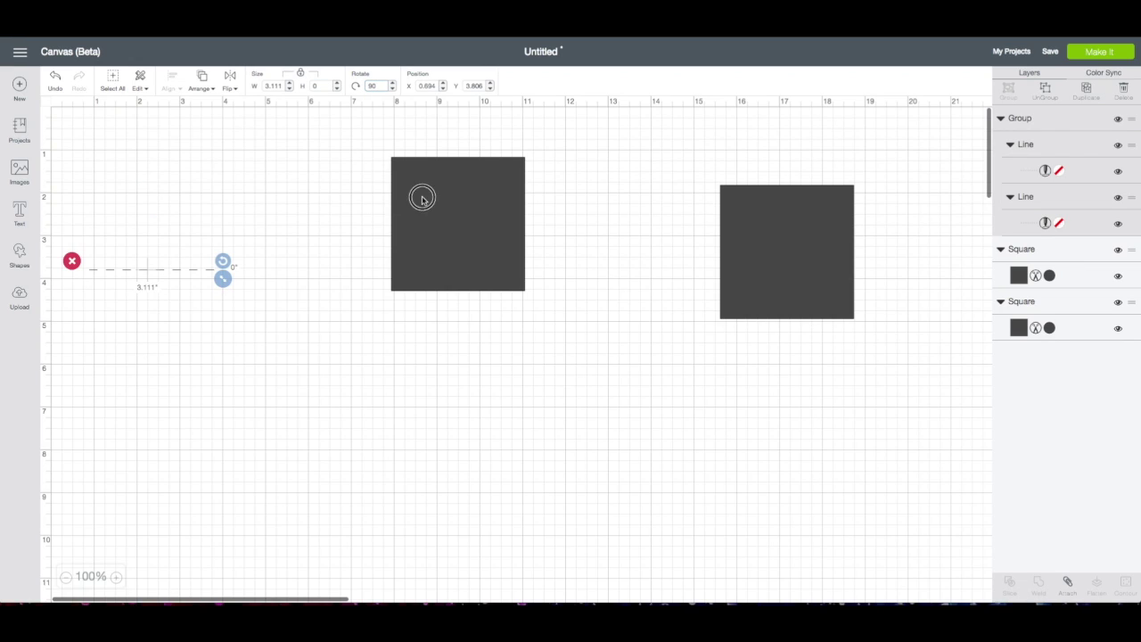
{"action": "left_click", "coordinate": [169, 268]}
{"action": "left_click", "coordinate": [264, 86]}
{"action": "key", "text": "BackSpace"}
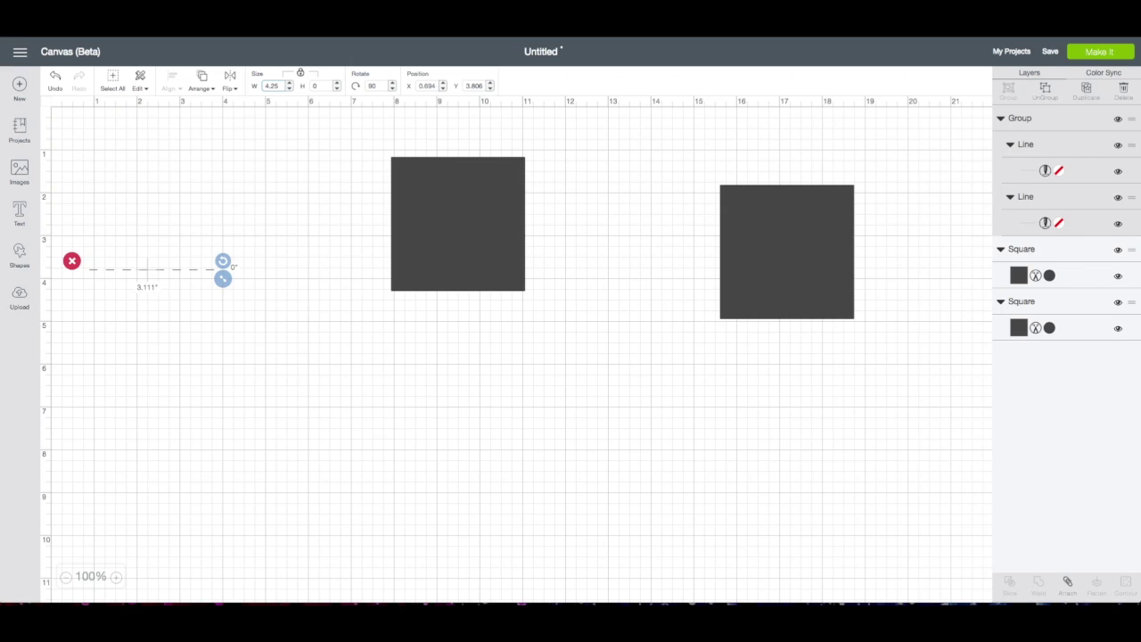
{"action": "type", "text": "4.25"}
{"action": "key", "text": "Return"}
Move the square nearest the score lines slightly toward them and recolor it white.
{"action": "left_click", "coordinate": [438, 227]}
{"action": "left_click_drag", "start_coordinate": [437, 226], "coordinate": [388, 219]}
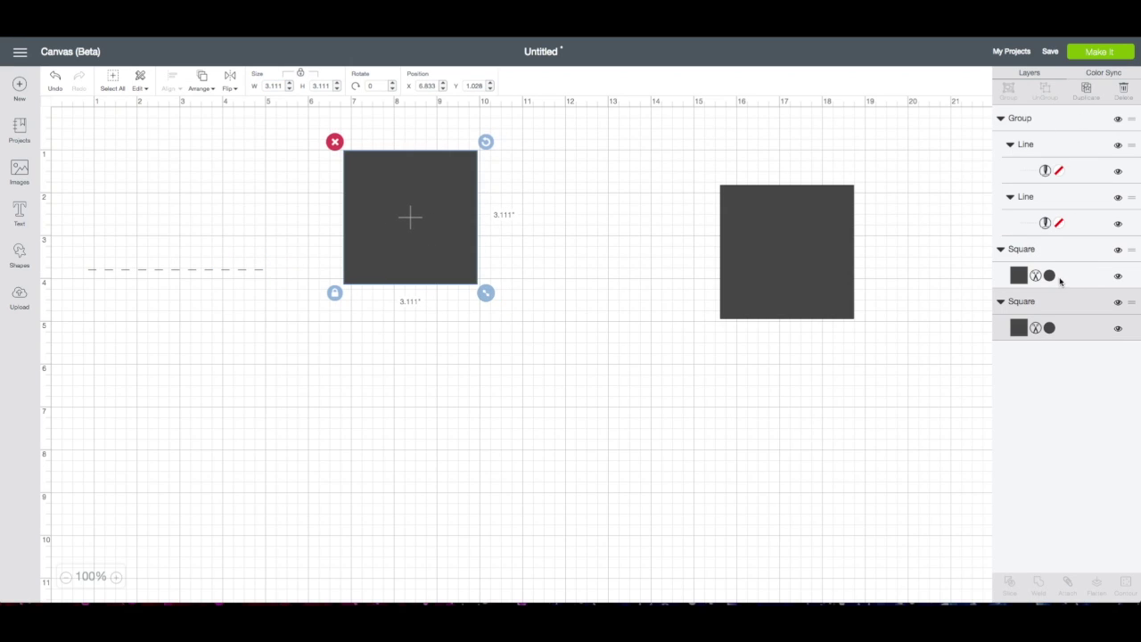
{"action": "left_click", "coordinate": [1050, 328]}
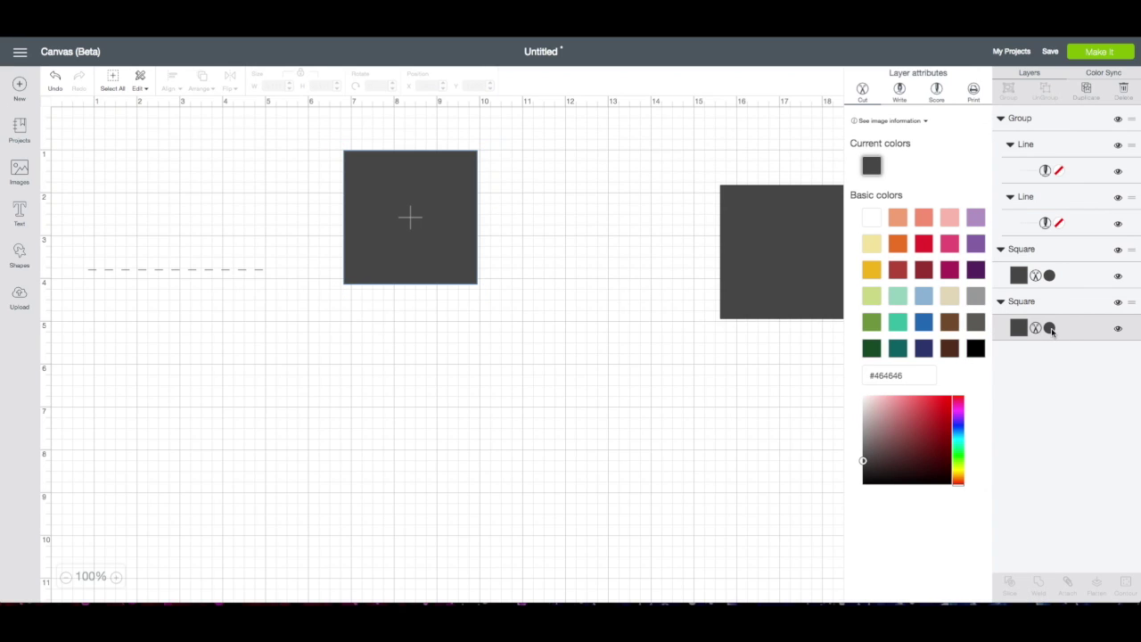
{"action": "left_click", "coordinate": [871, 218]}
{"action": "left_click", "coordinate": [437, 214]}
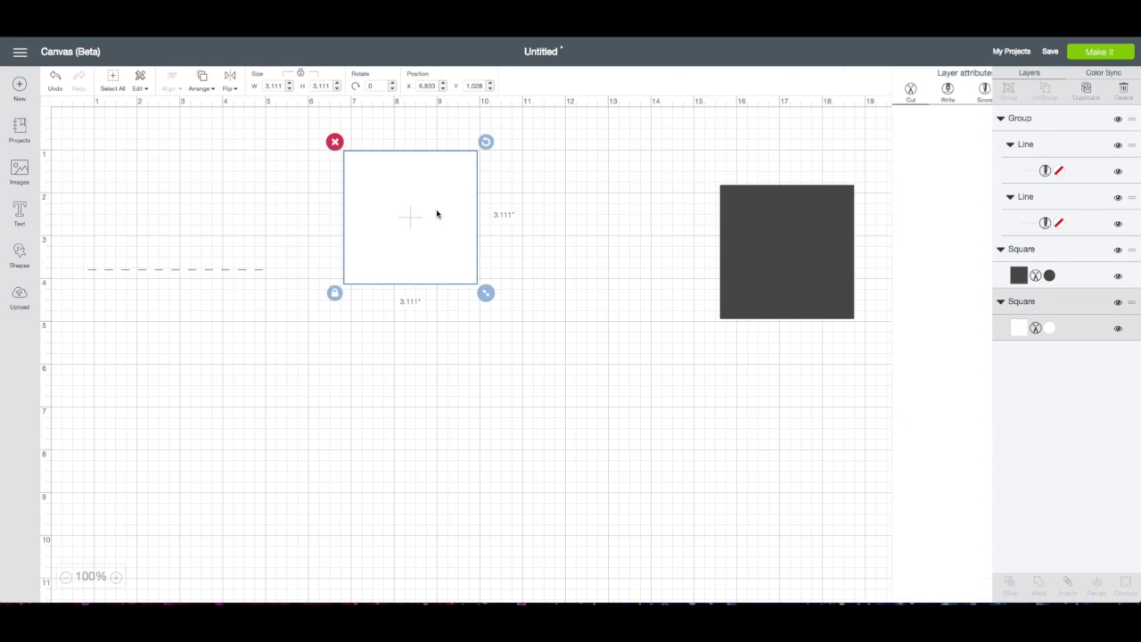
Unlock the white square's proportions and resize it to 11 inches high and 4.25 inches wide.
{"action": "left_click", "coordinate": [334, 292]}
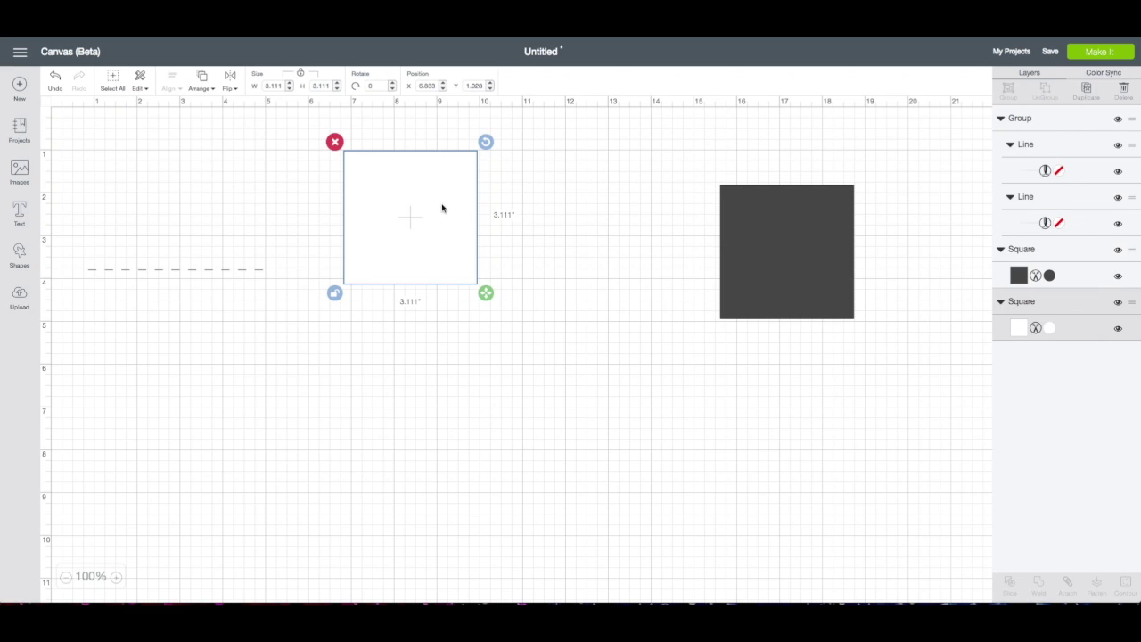
{"action": "left_click_drag", "start_coordinate": [438, 205], "coordinate": [426, 210]}
{"action": "left_click_drag", "start_coordinate": [331, 85], "coordinate": [298, 85]}
{"action": "type", "text": "11"}
{"action": "key", "text": "Return"}
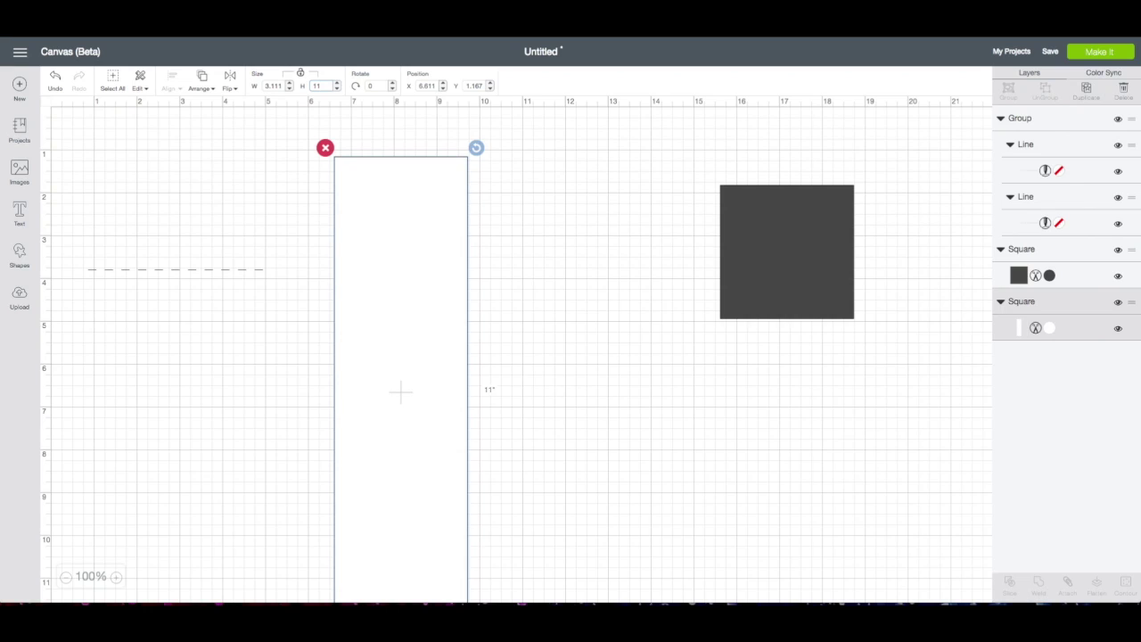
{"action": "left_click_drag", "start_coordinate": [284, 85], "coordinate": [256, 84]}
{"action": "type", "text": "4.25"}
{"action": "key", "text": "Return"}
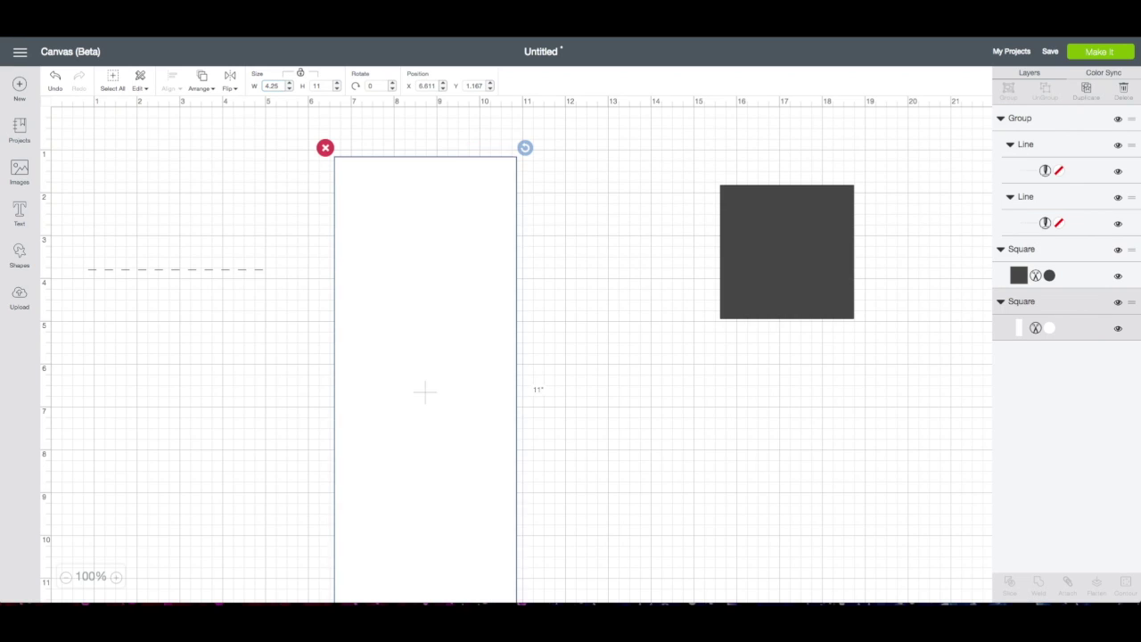
Move the white rectangle higher on the canvas and place the grouped score lines across its middle.
{"action": "left_click_drag", "start_coordinate": [410, 247], "coordinate": [392, 211]}
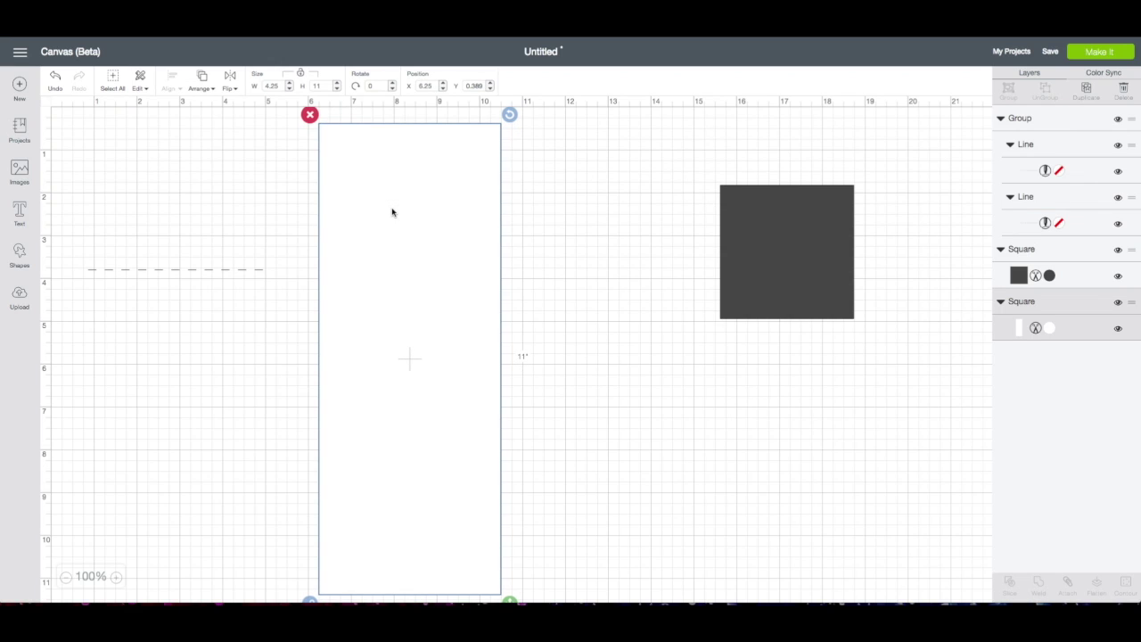
{"action": "left_click", "coordinate": [247, 270]}
{"action": "left_click_drag", "start_coordinate": [242, 274], "coordinate": [478, 361]}
{"action": "left_click", "coordinate": [567, 372]}
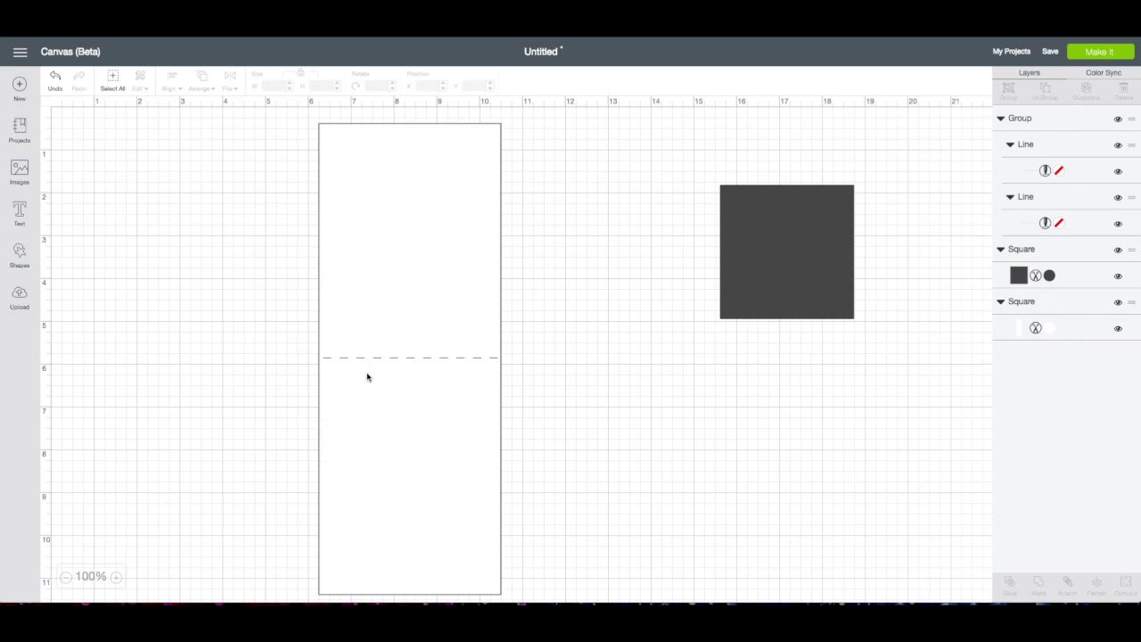
Align the grouped score lines and the white rectangle on a common centre.
{"action": "left_click_drag", "start_coordinate": [307, 119], "coordinate": [504, 595]}
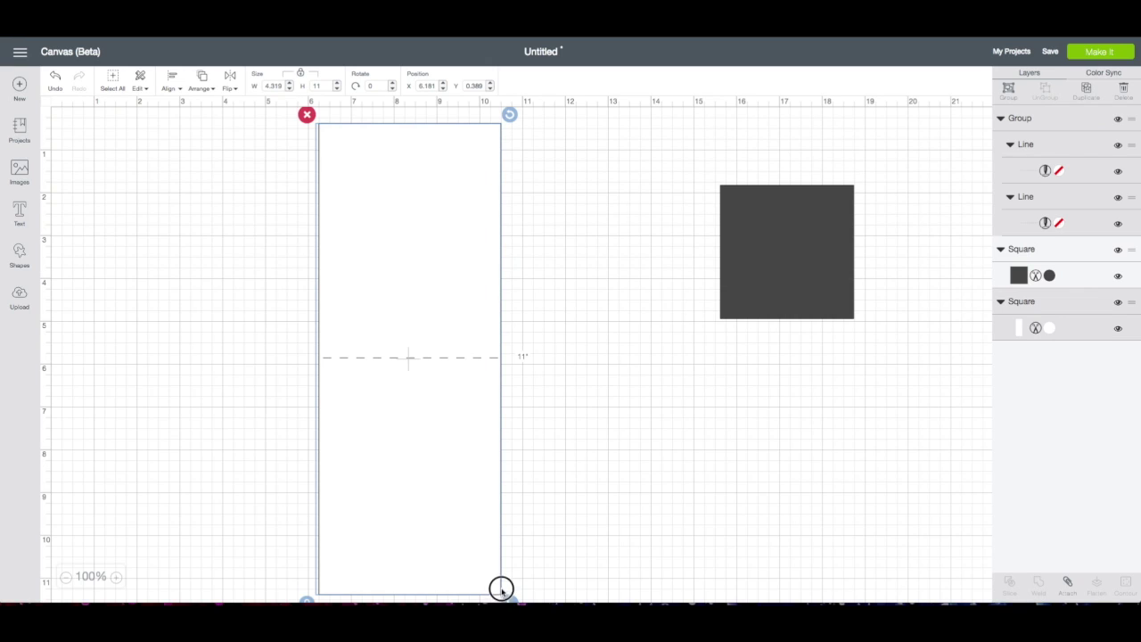
{"action": "left_click", "coordinate": [173, 89]}
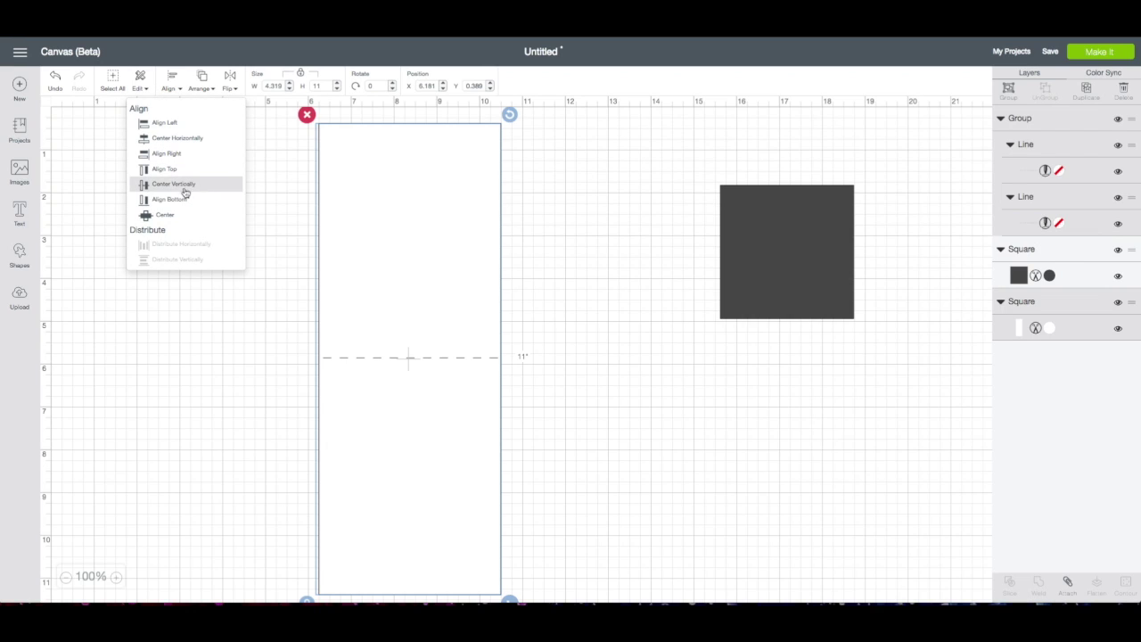
{"action": "left_click", "coordinate": [166, 215]}
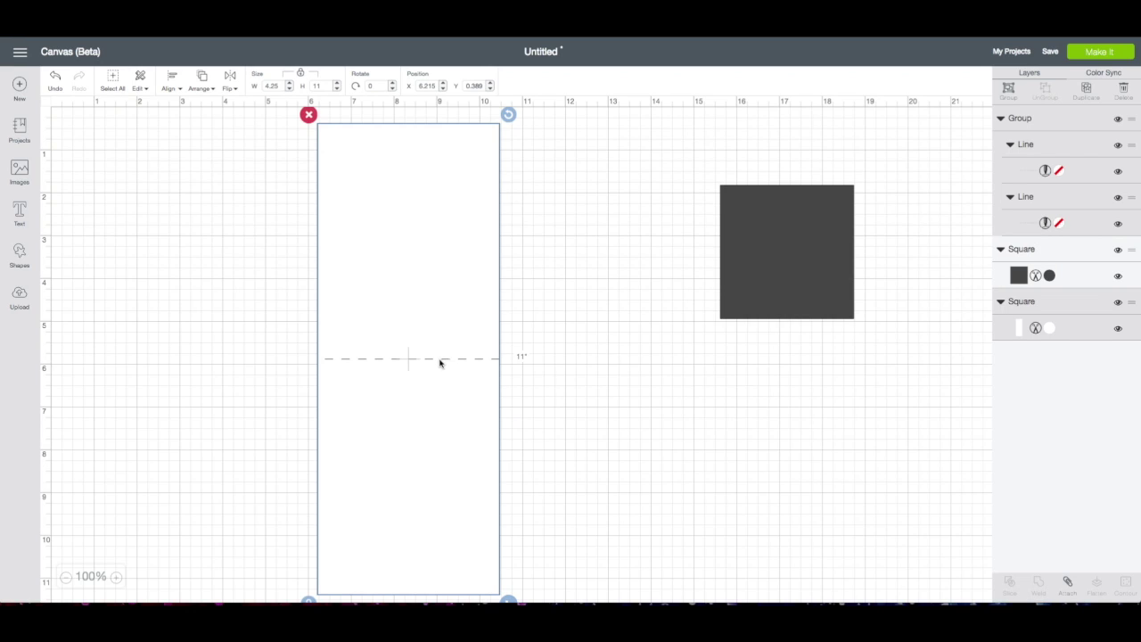
{"action": "left_click", "coordinate": [556, 348]}
{"action": "left_click", "coordinate": [491, 360]}
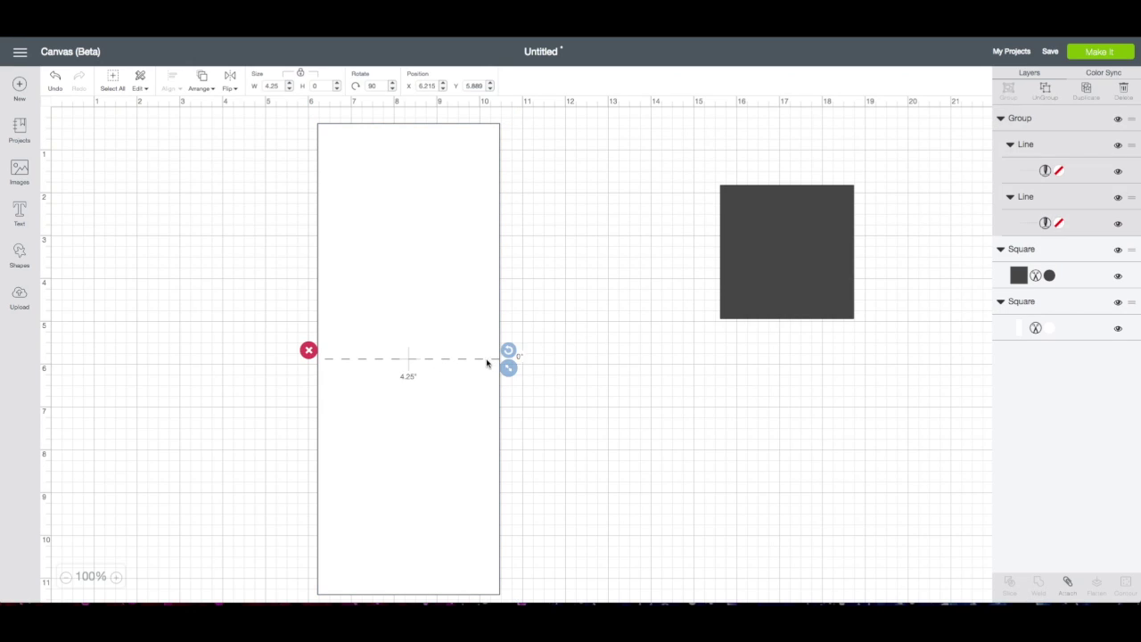
{"action": "left_click", "coordinate": [632, 280]}
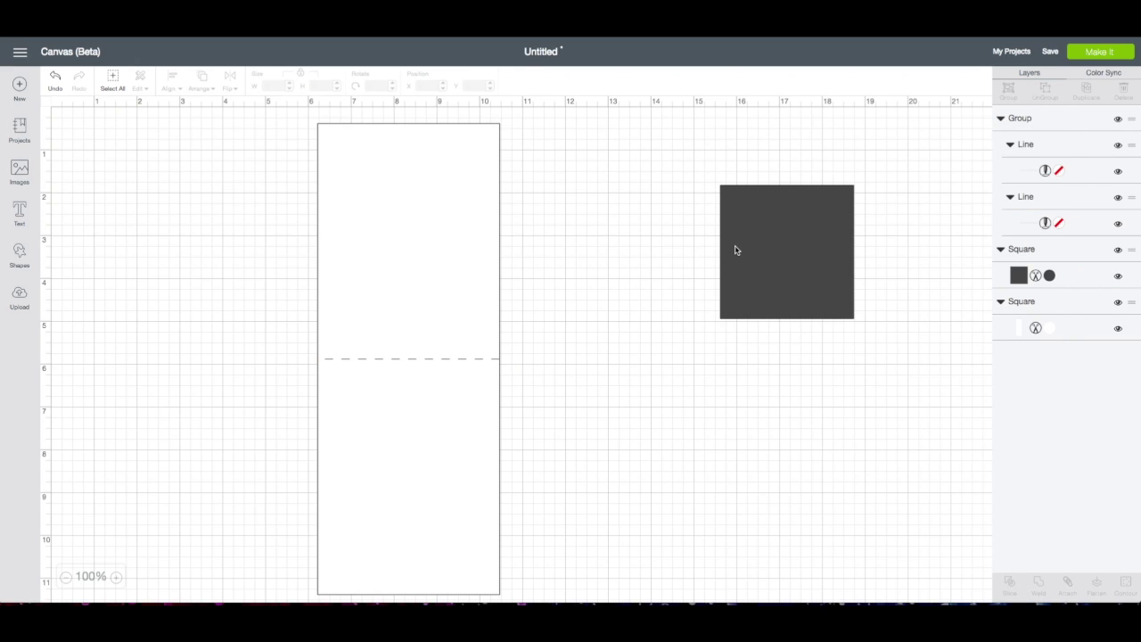
{"action": "scroll", "coordinate": [731, 248], "scroll_direction": "down", "scroll_amount": 1}
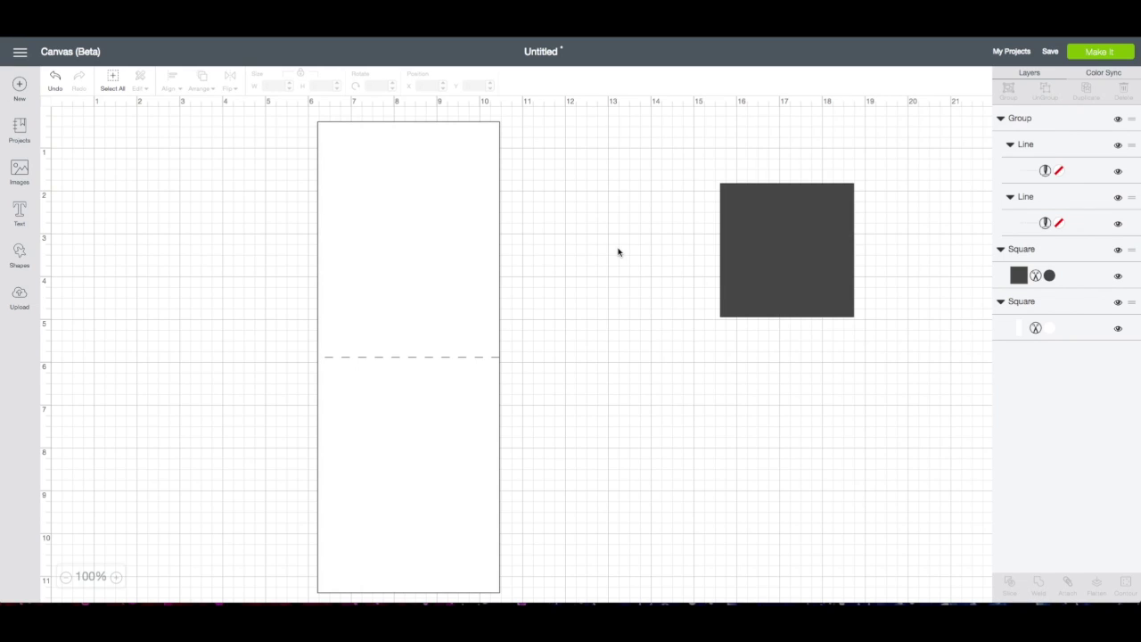
{"action": "scroll", "coordinate": [160, 216], "scroll_direction": "right", "scroll_amount": 1}
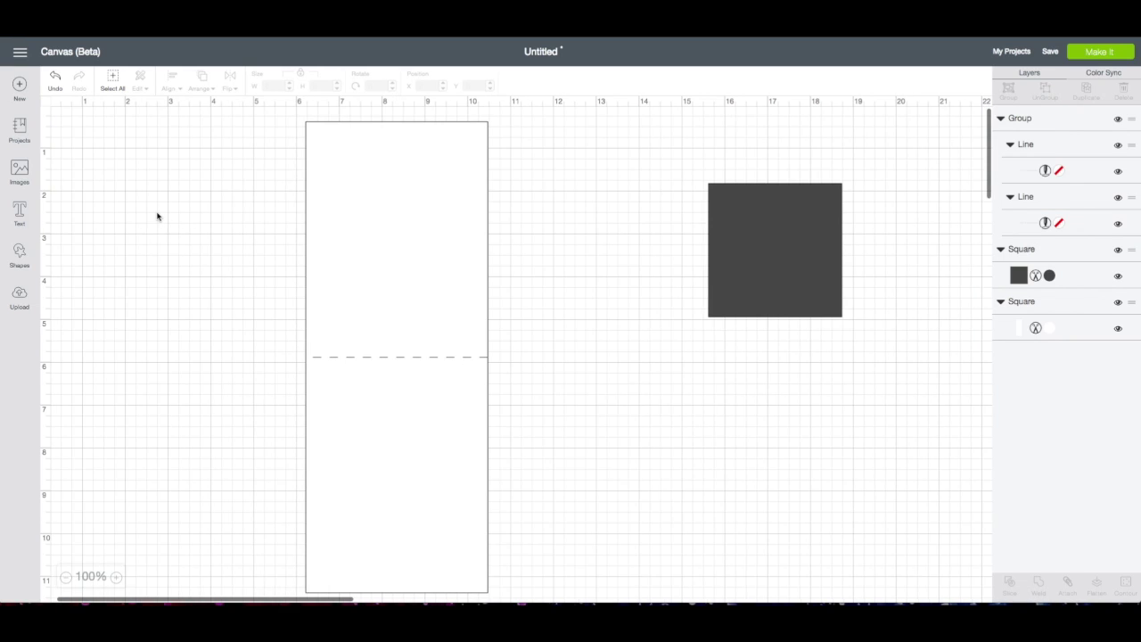
{"action": "scroll", "coordinate": [160, 216], "scroll_direction": "left", "scroll_amount": 1}
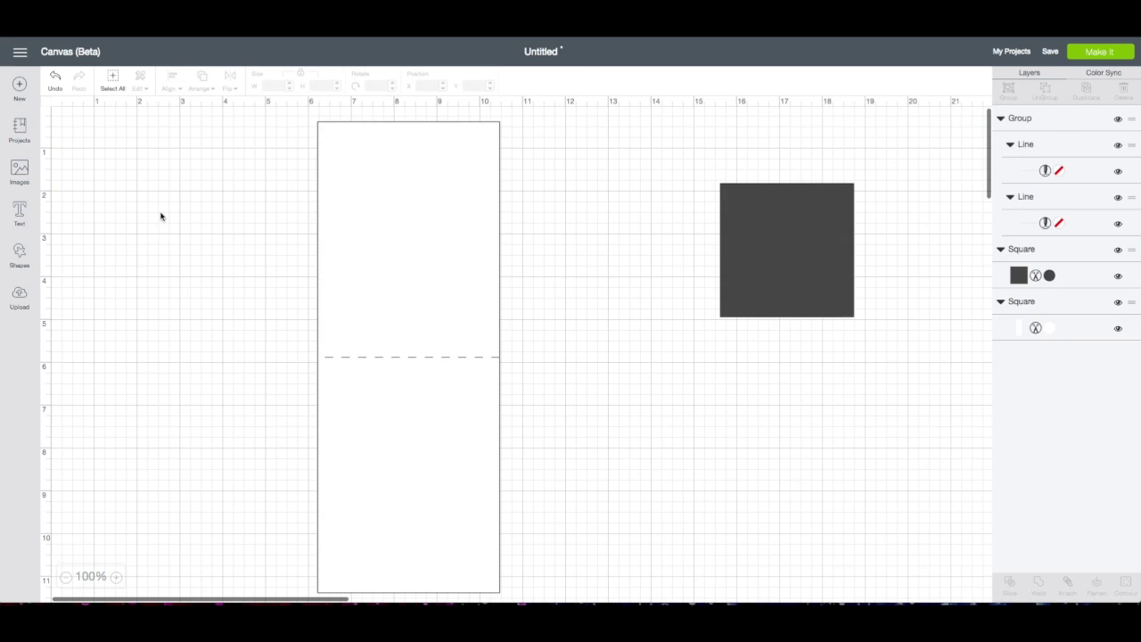
Search the image library for "border" and select the red and tan border of interlocking squares.
{"action": "left_click", "coordinate": [20, 169]}
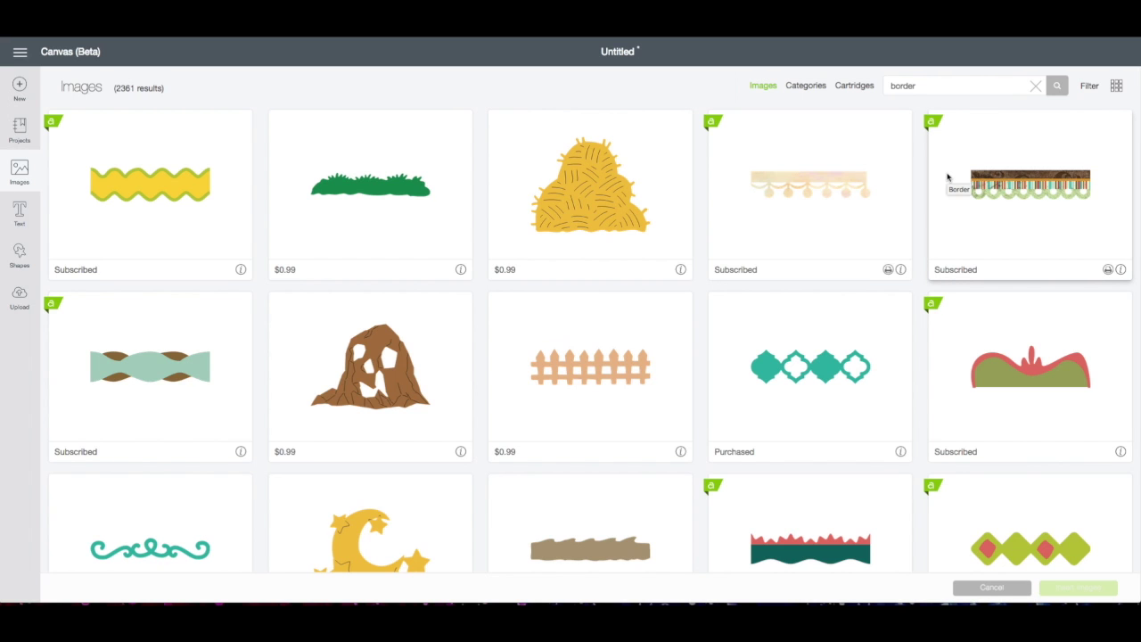
{"action": "scroll", "coordinate": [947, 176], "scroll_direction": "down", "scroll_amount": 5}
{"action": "scroll", "coordinate": [947, 176], "scroll_direction": "down", "scroll_amount": 7}
{"action": "scroll", "coordinate": [947, 177], "scroll_direction": "down", "scroll_amount": 8}
{"action": "scroll", "coordinate": [947, 176], "scroll_direction": "down", "scroll_amount": 4}
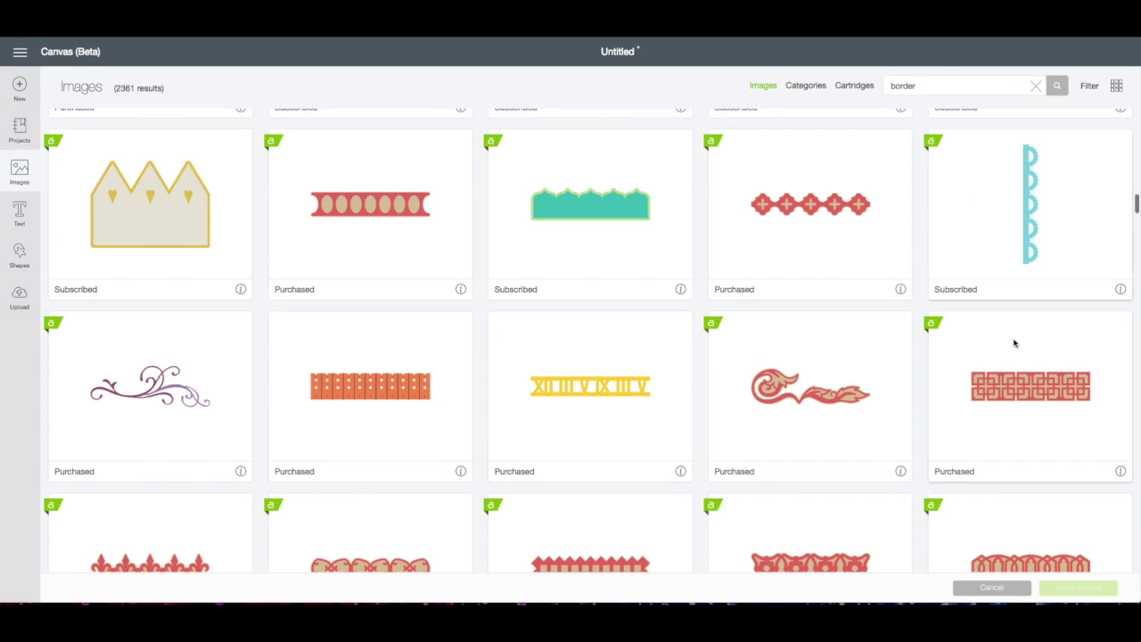
{"action": "left_click", "coordinate": [1016, 397]}
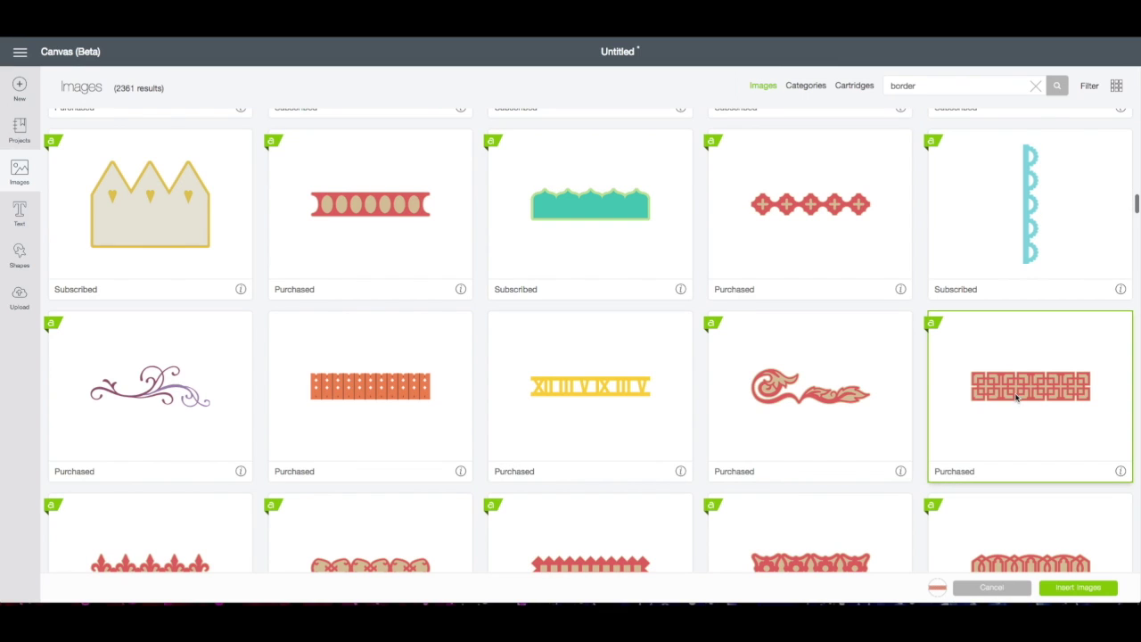
Search the image library for "hello" and insert the navy script hello with a grey shadow together with the selected border.
{"action": "left_click", "coordinate": [927, 86]}
{"action": "type", "text": "hello"}
{"action": "key", "text": "Return"}
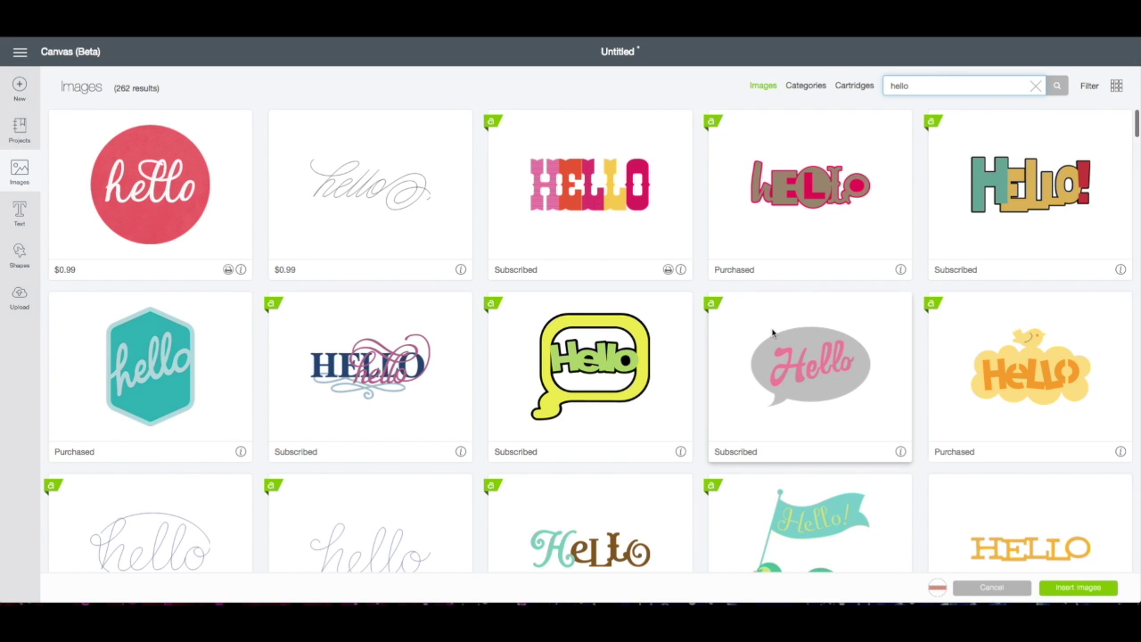
{"action": "scroll", "coordinate": [771, 334], "scroll_direction": "down", "scroll_amount": 5}
{"action": "scroll", "coordinate": [772, 333], "scroll_direction": "down", "scroll_amount": 3}
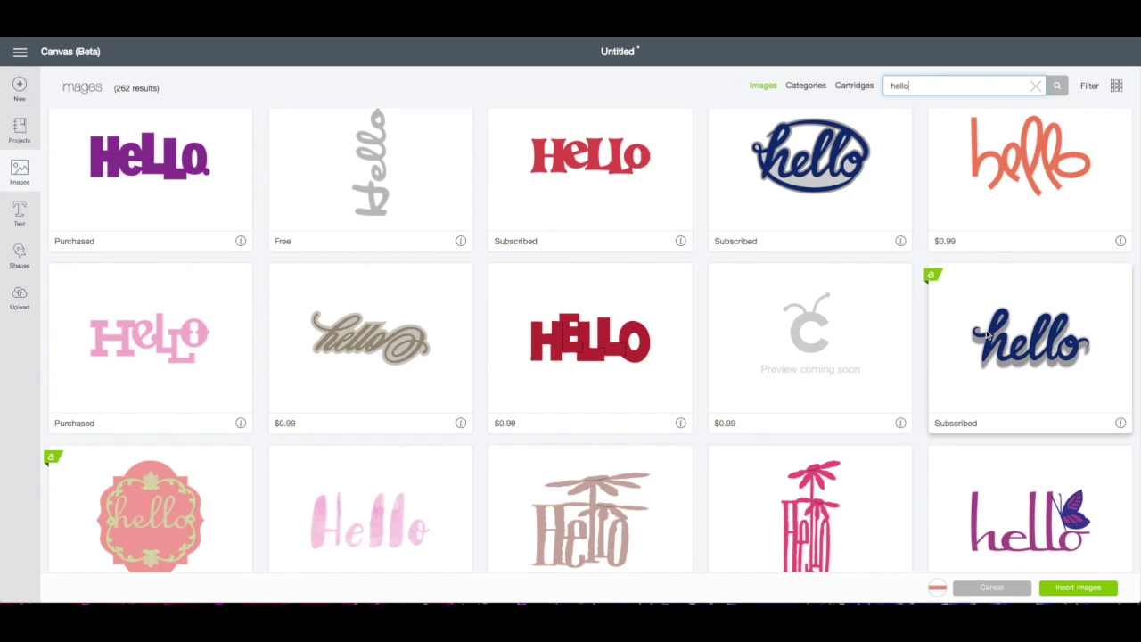
{"action": "scroll", "coordinate": [1023, 352], "scroll_direction": "down", "scroll_amount": 1}
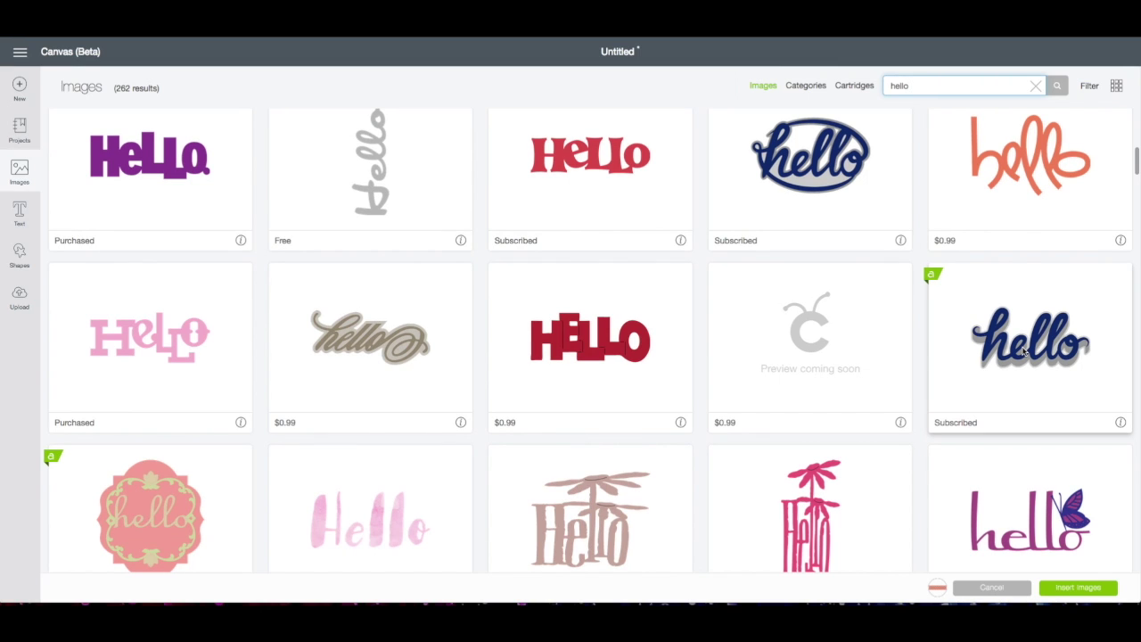
{"action": "left_click", "coordinate": [1023, 352]}
{"action": "left_click", "coordinate": [1079, 587]}
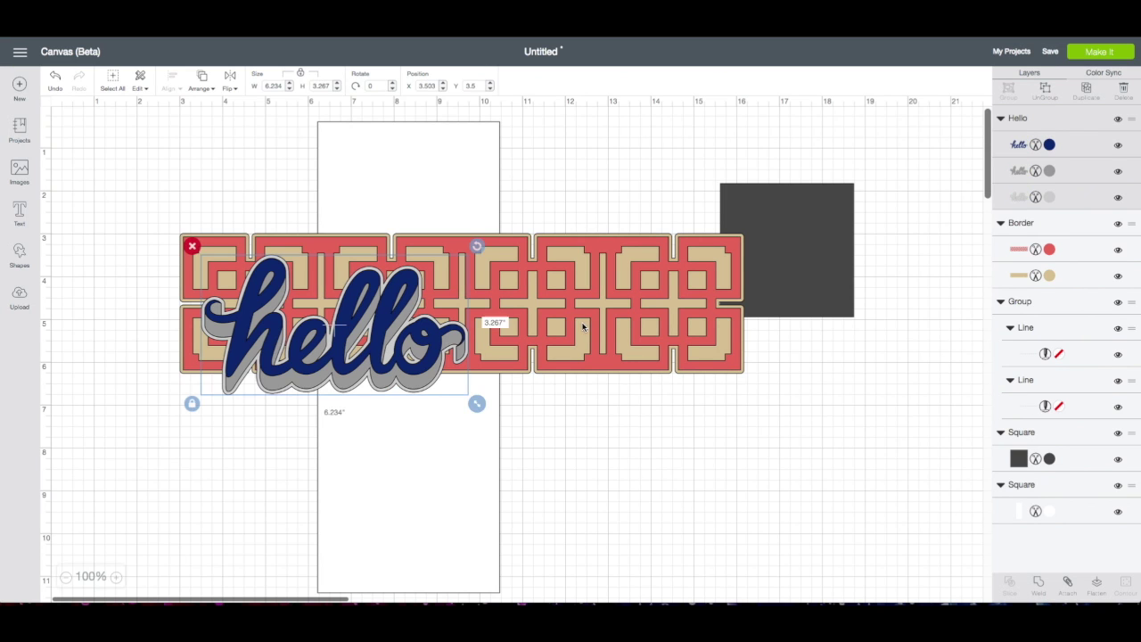
Shrink the red and tan border proportionally and move it off the card, just above the dark square.
{"action": "left_click", "coordinate": [704, 360]}
{"action": "left_click_drag", "start_coordinate": [749, 377], "coordinate": [417, 258]}
{"action": "left_click_drag", "start_coordinate": [337, 237], "coordinate": [870, 131]}
Resize the hello image to about 3.4 inches wide and place it on the white card below the score line.
{"action": "left_click", "coordinate": [408, 335]}
{"action": "left_click_drag", "start_coordinate": [476, 406], "coordinate": [359, 341]}
{"action": "left_click_drag", "start_coordinate": [299, 306], "coordinate": [432, 438]}
{"action": "left_click_drag", "start_coordinate": [495, 474], "coordinate": [453, 452]}
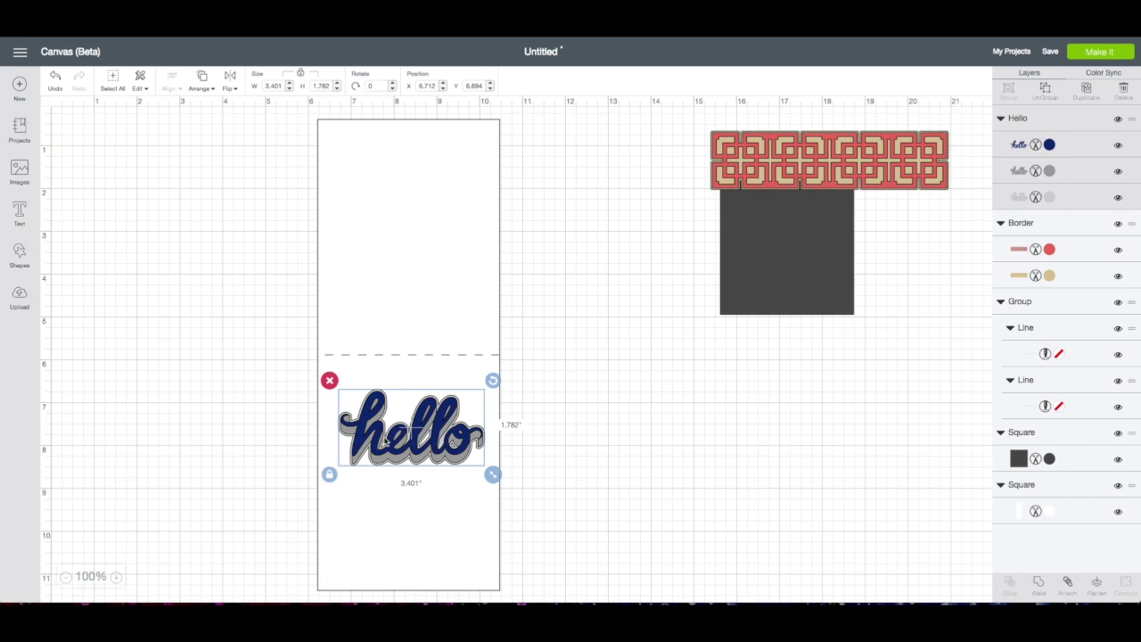
Ungroup the hello image and move its navy and dark grey layers off the card, leaving the light grey layer.
{"action": "scroll", "coordinate": [432, 456], "scroll_direction": "right", "scroll_amount": 1}
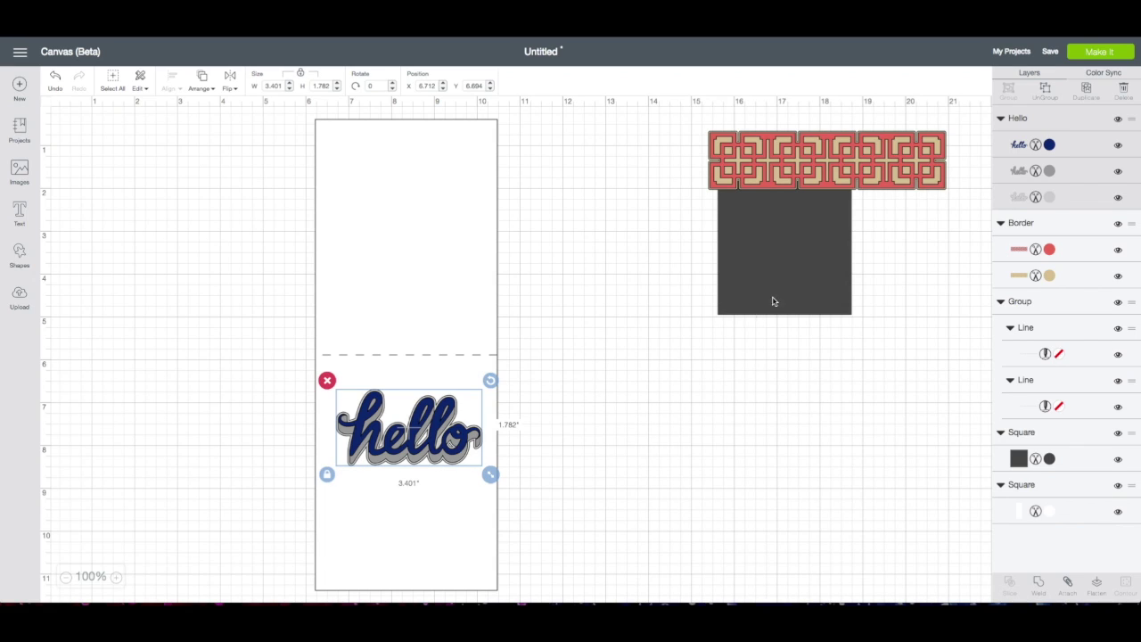
{"action": "left_click", "coordinate": [1044, 87]}
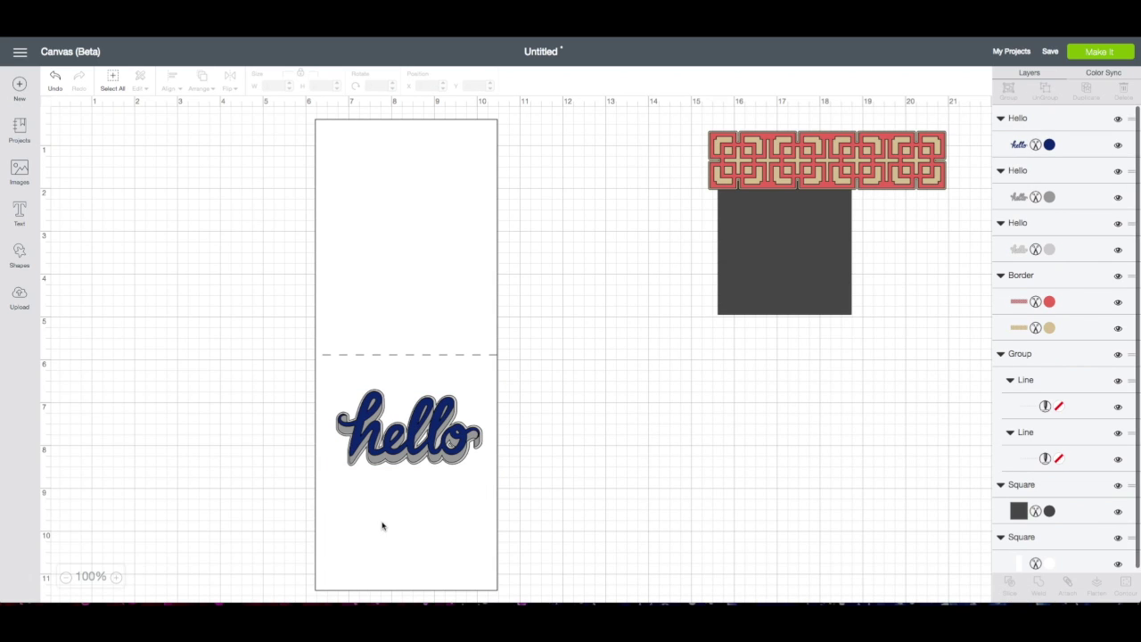
{"action": "left_click_drag", "start_coordinate": [432, 434], "coordinate": [823, 387]}
{"action": "left_click_drag", "start_coordinate": [469, 442], "coordinate": [829, 453]}
Move the dark square behind the light grey hello and reshape it into a bar about 4.54 by 1.46 inches.
{"action": "left_click_drag", "start_coordinate": [754, 271], "coordinate": [374, 503]}
{"action": "left_click_drag", "start_coordinate": [453, 540], "coordinate": [512, 471]}
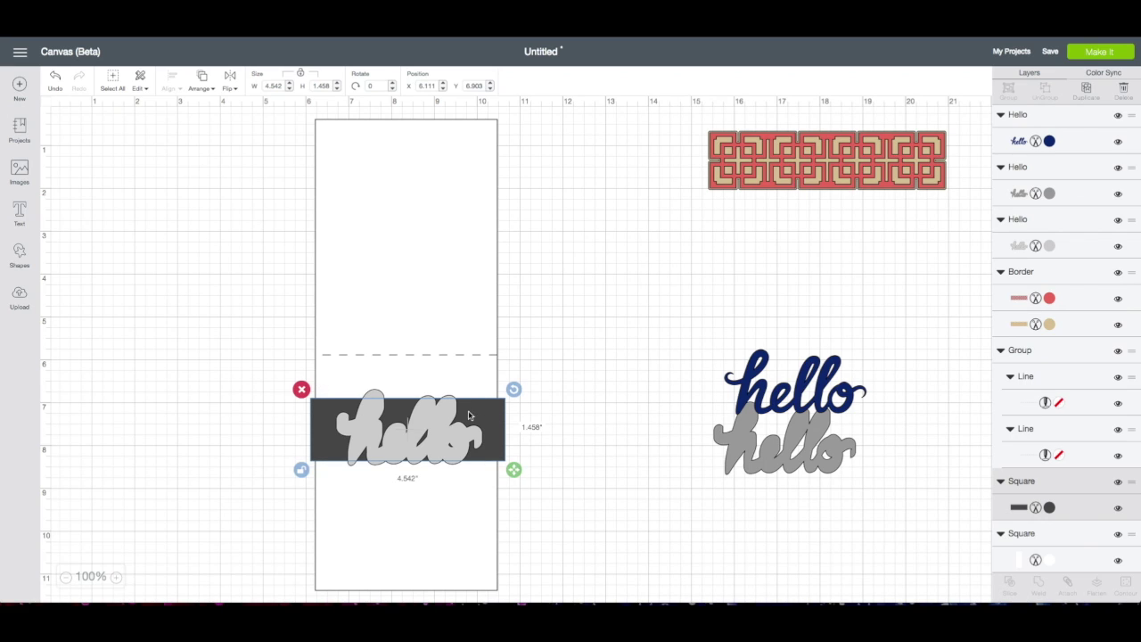
Nudge the grouped score lines horizontally off the card to X position 0.215, keeping their height.
{"action": "left_click", "coordinate": [425, 355]}
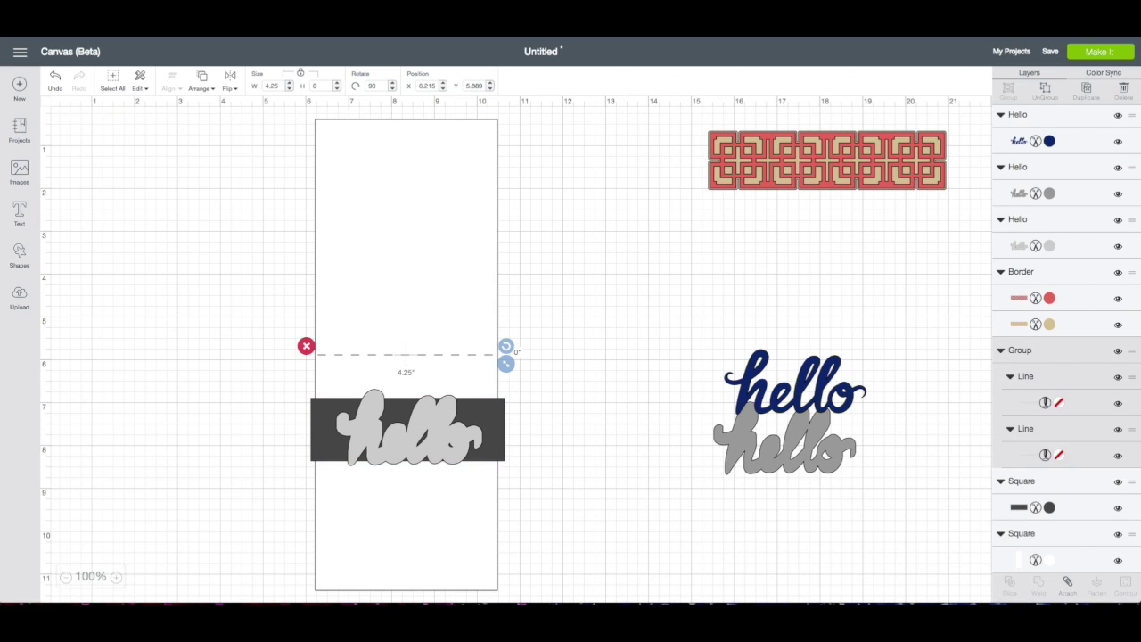
{"action": "key", "text": "Left"}
{"action": "key", "text": "Left"}
{"action": "key", "text": "Left"}
{"action": "key", "text": "Left"}
{"action": "key", "text": "Left"}
{"action": "key", "text": "Left"}
{"action": "key", "text": "Left"}
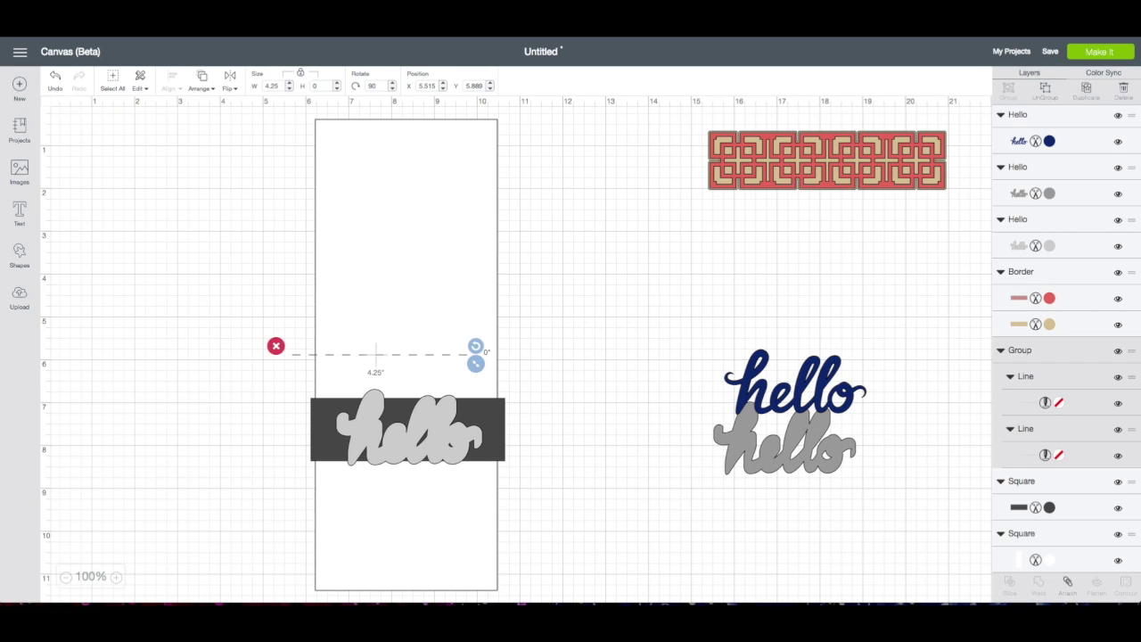
{"action": "key", "text": "Left"}
{"action": "key", "text": "Left"}
{"action": "key", "text": "Left"}
{"action": "key", "text": "Left"}
{"action": "key", "text": "Left"}
{"action": "key", "text": "Left"}
{"action": "key", "text": "Left"}
{"action": "key", "text": "Left"}
{"action": "key", "text": "Left"}
{"action": "key", "text": "Left"}
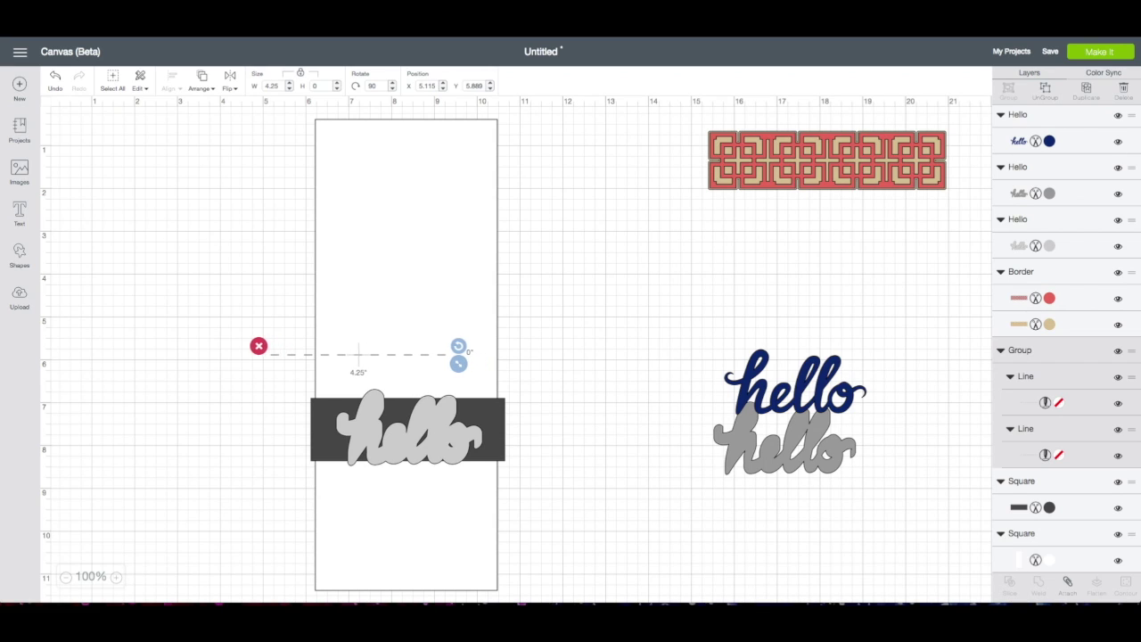
{"action": "key", "text": "Left"}
{"action": "key", "text": "Left"}
{"action": "key", "text": "Left"}
{"action": "key", "text": "Left"}
{"action": "key", "text": "Left"}
{"action": "key", "text": "Left"}
{"action": "key", "text": "Left"}
{"action": "key", "text": "Left"}
{"action": "key", "text": "Left"}
{"action": "key", "text": "Left"}
{"action": "key", "text": "Left"}
{"action": "key", "text": "Left"}
{"action": "key", "text": "Left"}
{"action": "key", "text": "Left"}
{"action": "key", "text": "Left"}
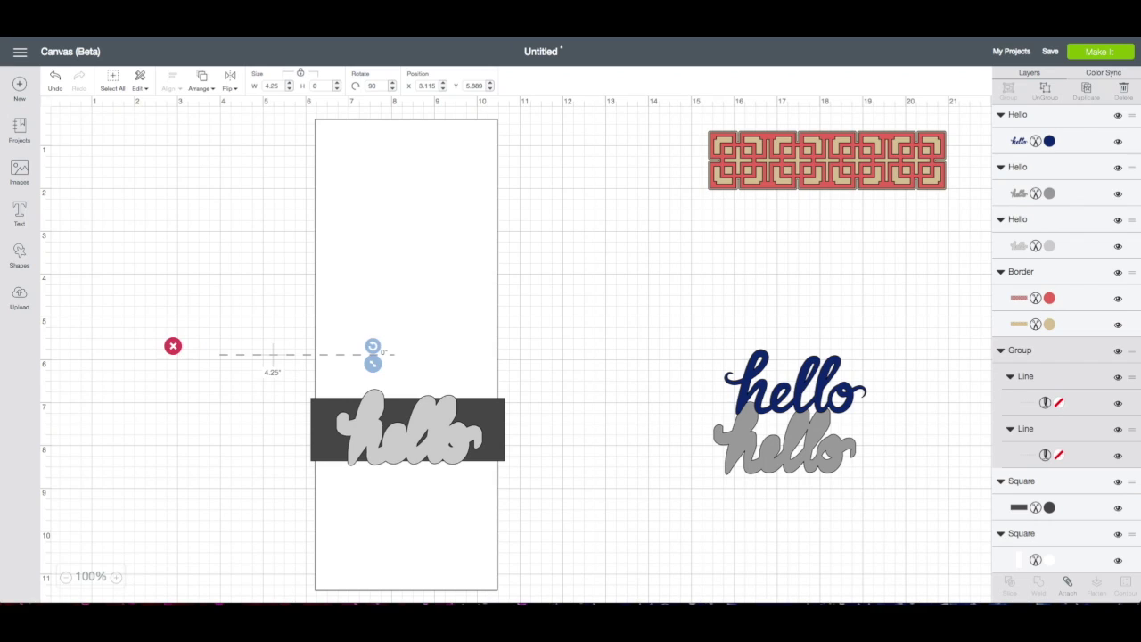
{"action": "key", "text": "Left"}
{"action": "key", "text": "Left"}
{"action": "key", "text": "Left"}
{"action": "key", "text": "Left"}
{"action": "key", "text": "Left"}
{"action": "key", "text": "Left"}
{"action": "key", "text": "Left"}
{"action": "key", "text": "Left"}
{"action": "key", "text": "Left"}
{"action": "key", "text": "Left"}
{"action": "key", "text": "Left"}
{"action": "key", "text": "Left"}
{"action": "key", "text": "Left"}
{"action": "key", "text": "Left"}
{"action": "key", "text": "Left"}
{"action": "key", "text": "Left"}
{"action": "key", "text": "Left"}
{"action": "key", "text": "Left"}
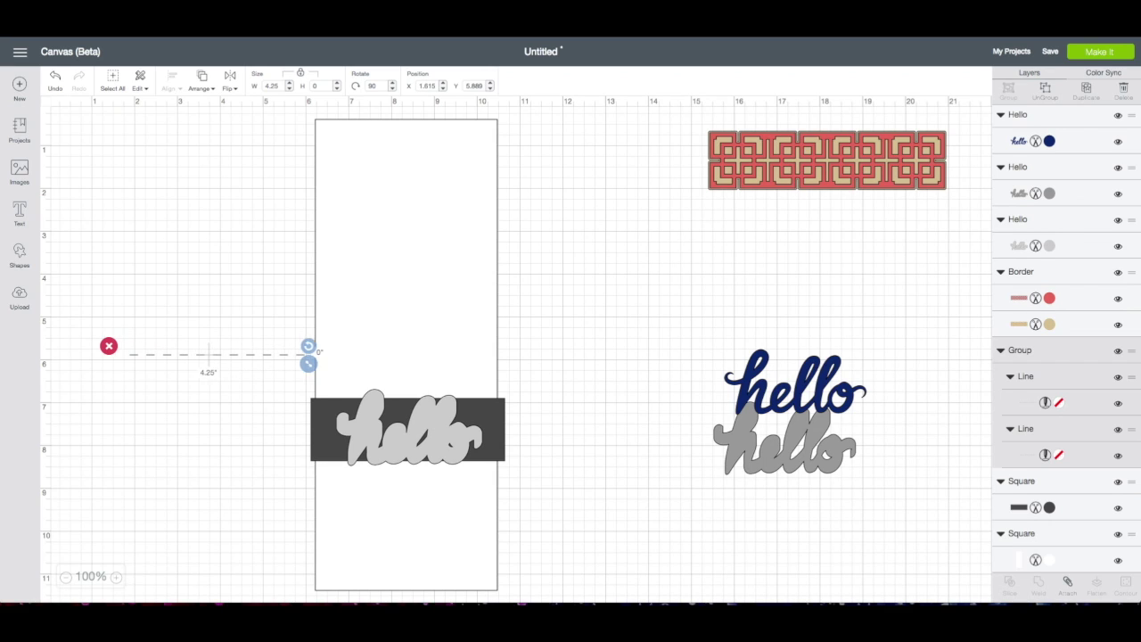
{"action": "key", "text": "Left"}
{"action": "key", "text": "Left"}
{"action": "key", "text": "Left"}
{"action": "key", "text": "Left"}
{"action": "key", "text": "Left"}
{"action": "key", "text": "Left"}
{"action": "key", "text": "Left"}
{"action": "key", "text": "Left"}
{"action": "key", "text": "Left"}
{"action": "key", "text": "Left"}
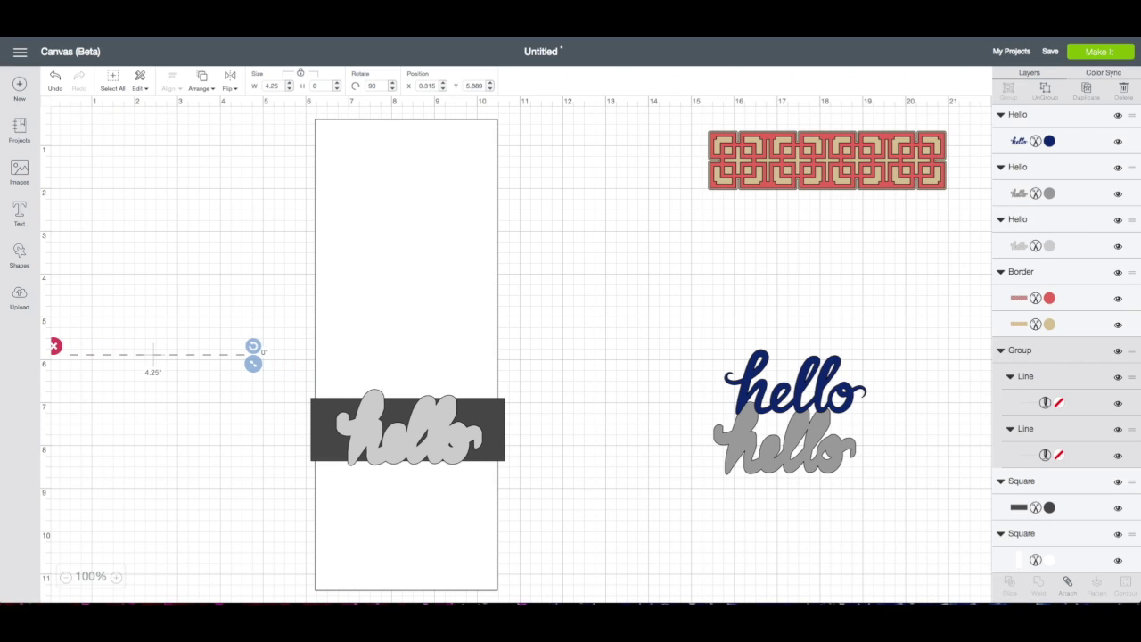
{"action": "scroll", "coordinate": [482, 426], "scroll_direction": "left", "scroll_amount": 1}
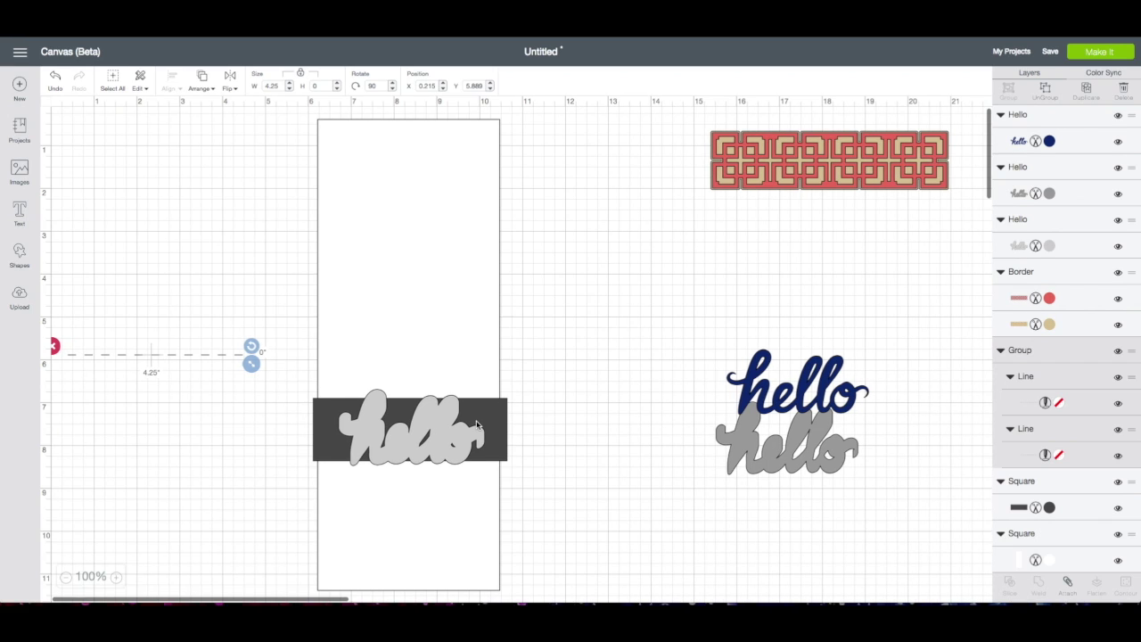
{"action": "scroll", "coordinate": [458, 425], "scroll_direction": "right", "scroll_amount": 1}
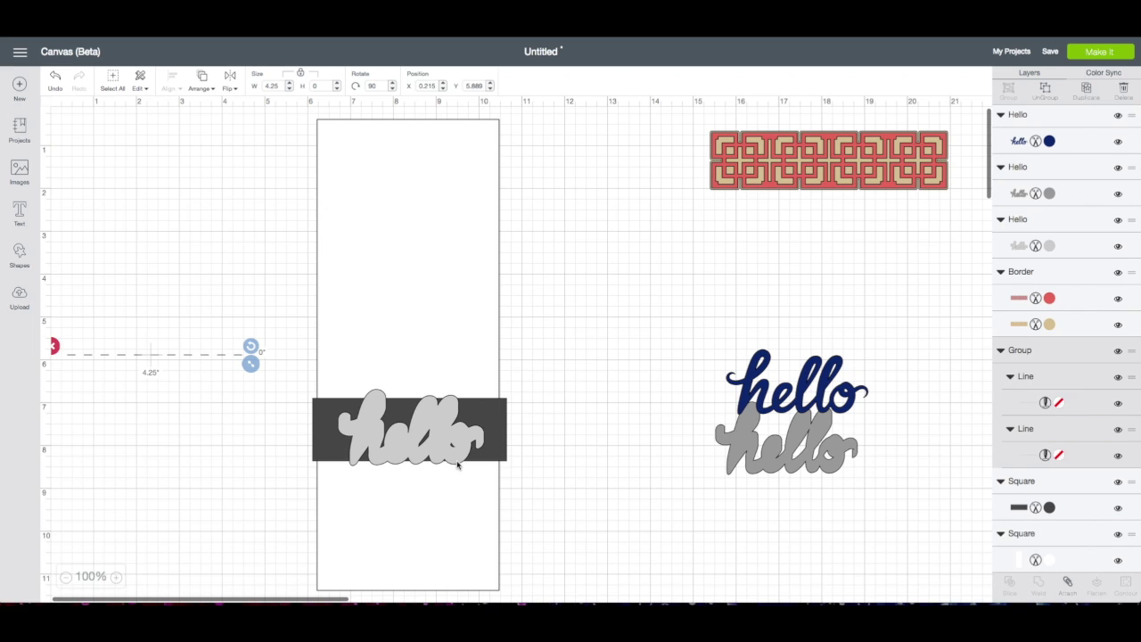
Move the light grey hello off the card, just above the navy hello, and keep the white card in its original position.
{"action": "left_click_drag", "start_coordinate": [449, 429], "coordinate": [848, 305]}
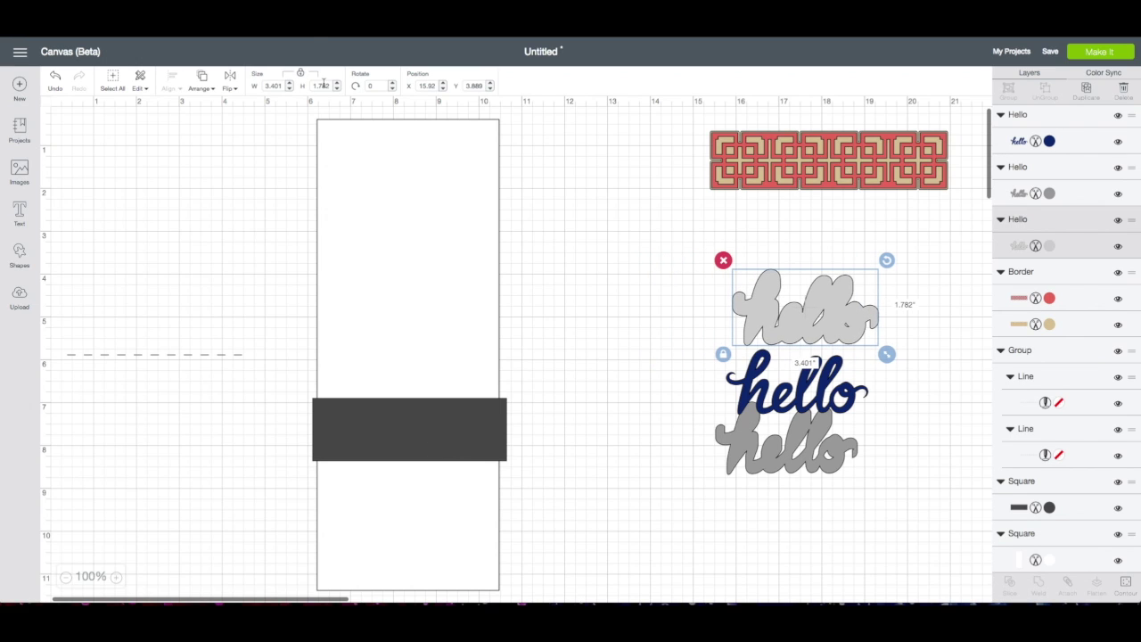
{"action": "left_click_drag", "start_coordinate": [333, 123], "coordinate": [344, 132]}
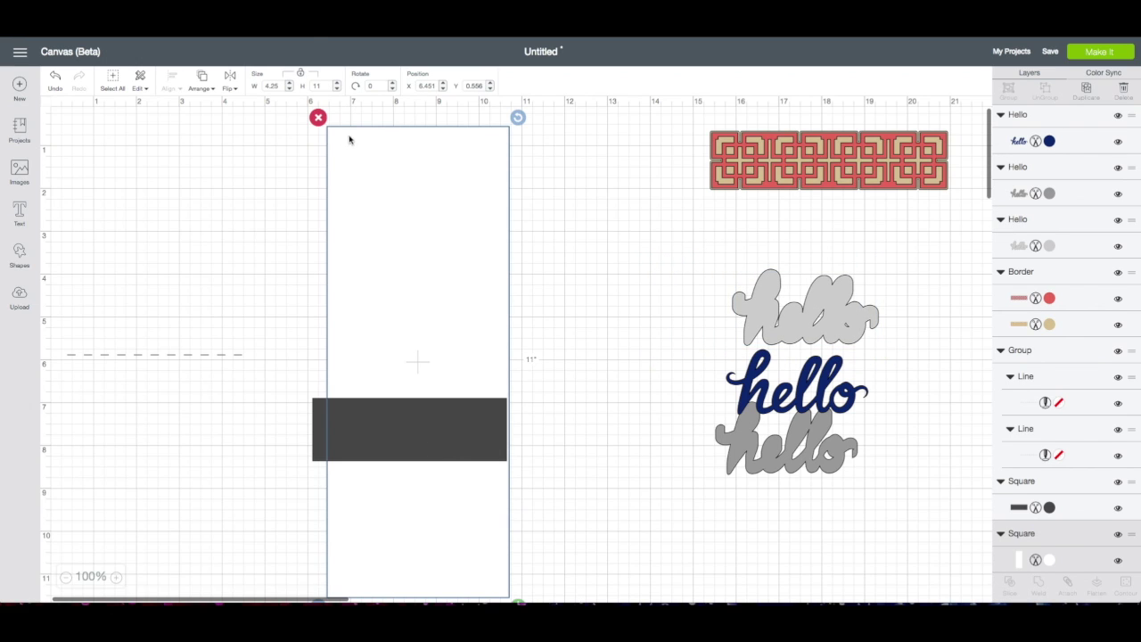
{"action": "left_click", "coordinate": [55, 79]}
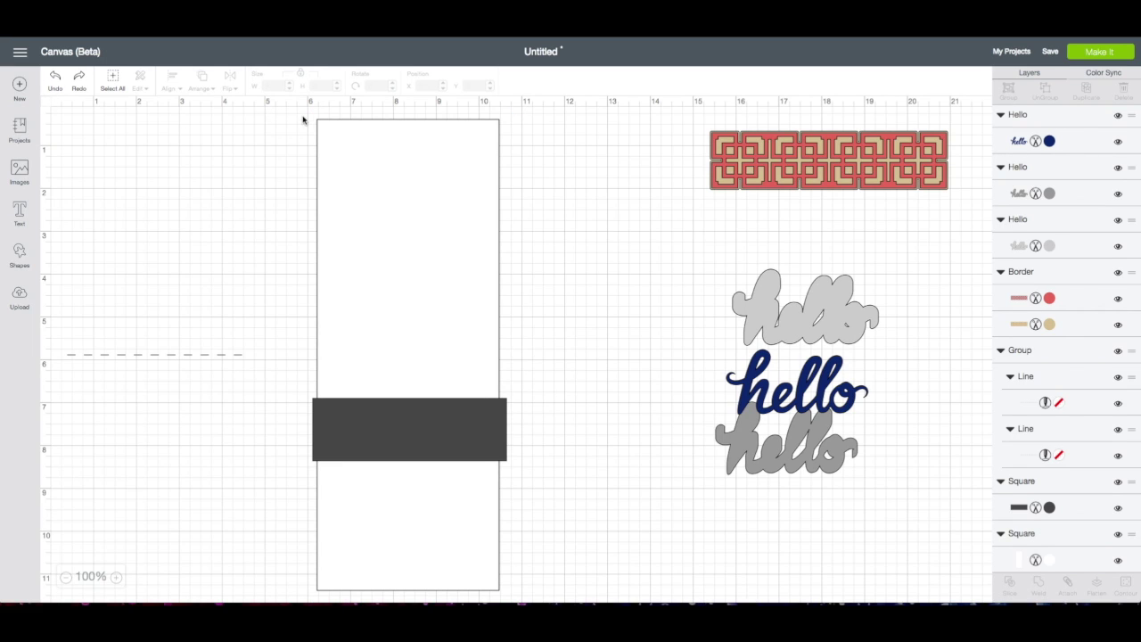
{"action": "scroll", "coordinate": [298, 114], "scroll_direction": "up", "scroll_amount": 1}
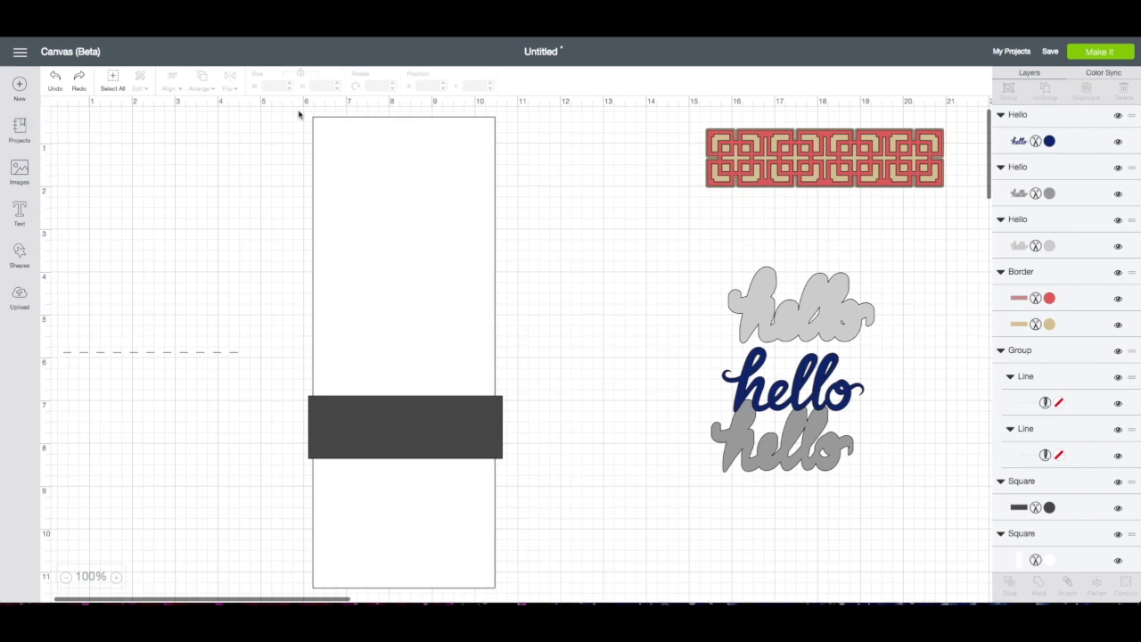
Slice the white card with the dark bar and delete the three leftover pieces to open a gap across the card.
{"action": "left_click_drag", "start_coordinate": [293, 113], "coordinate": [517, 552]}
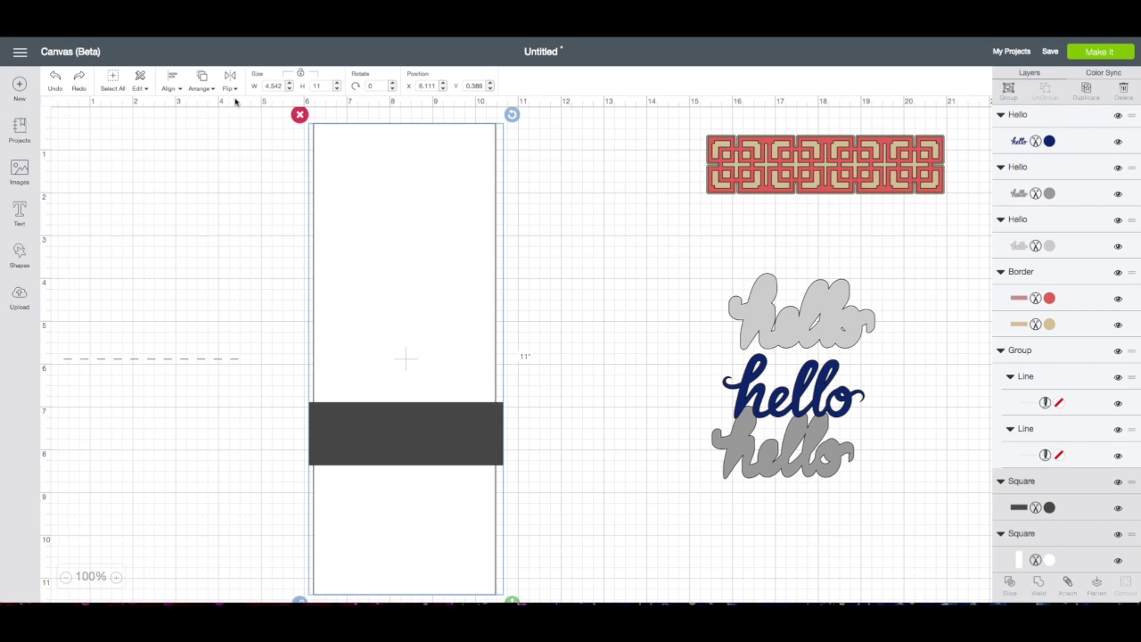
{"action": "left_click", "coordinate": [1012, 584]}
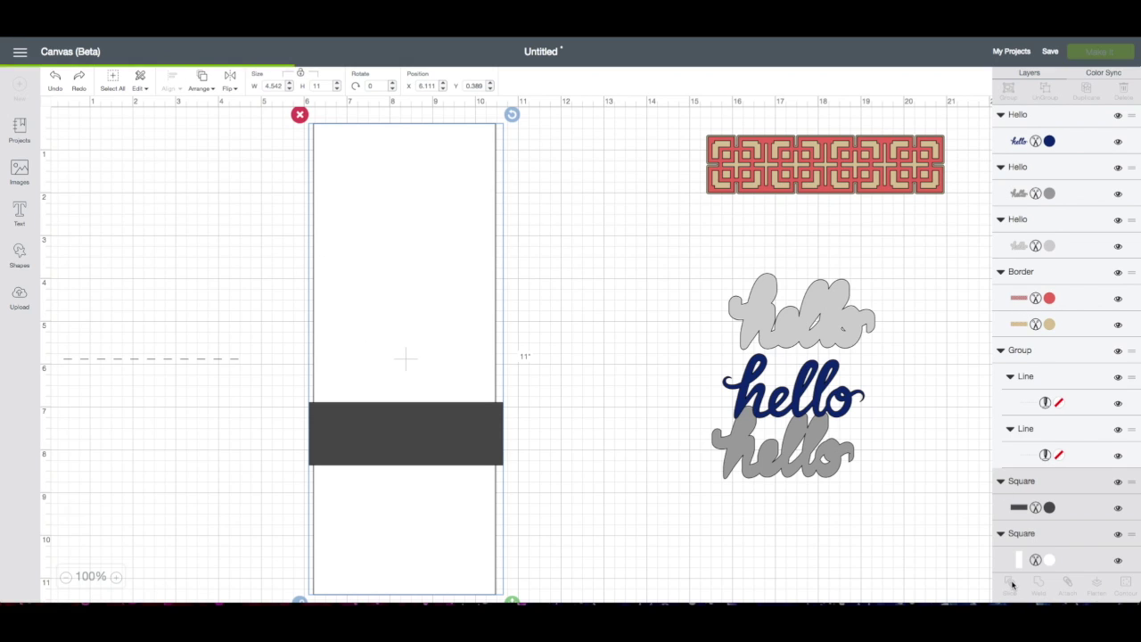
{"action": "left_click", "coordinate": [402, 433]}
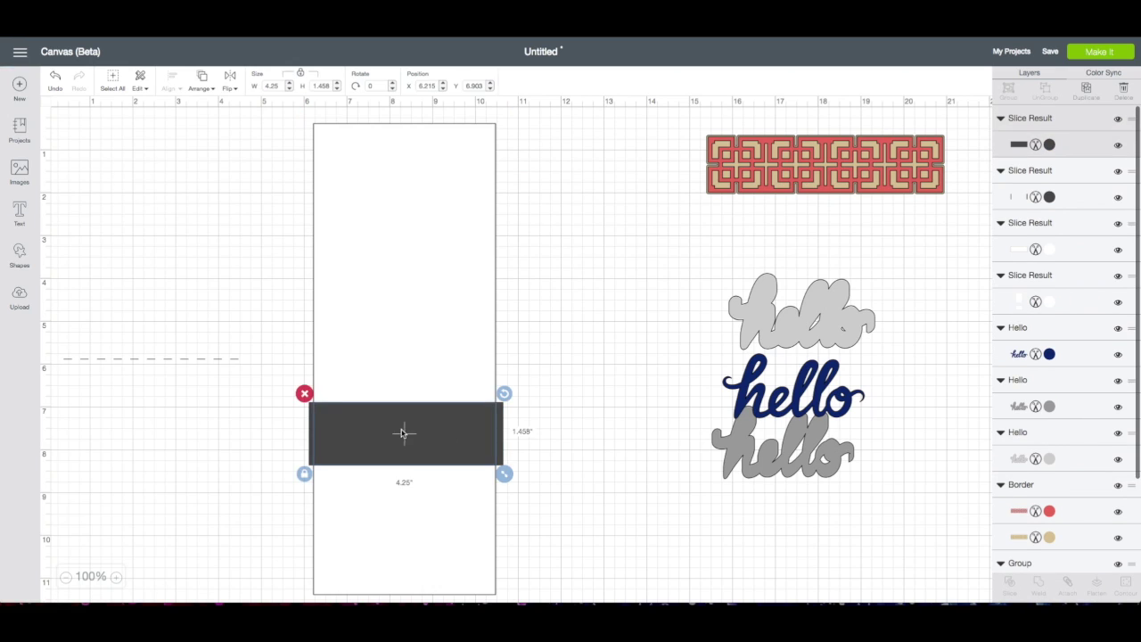
{"action": "left_click", "coordinate": [304, 393]}
{"action": "left_click", "coordinate": [343, 422]}
{"action": "left_click", "coordinate": [300, 393]}
{"action": "left_click", "coordinate": [324, 420]}
{"action": "left_click", "coordinate": [303, 392]}
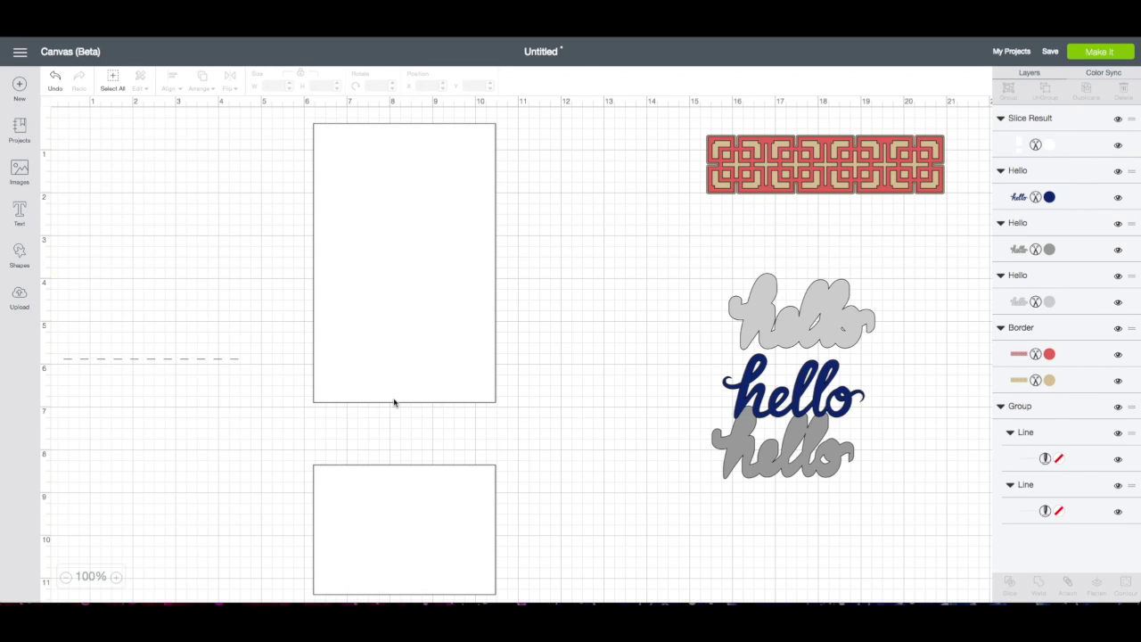
Send the sliced white card to the back of the layer order.
{"action": "left_click", "coordinate": [478, 337]}
{"action": "left_click", "coordinate": [199, 80]}
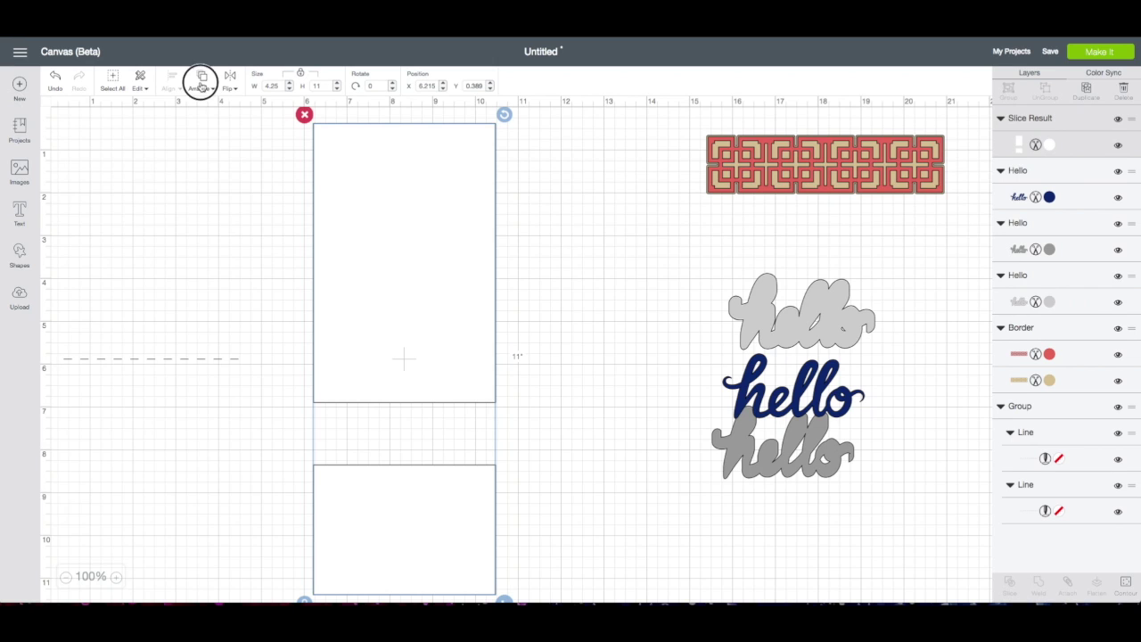
{"action": "left_click", "coordinate": [203, 113]}
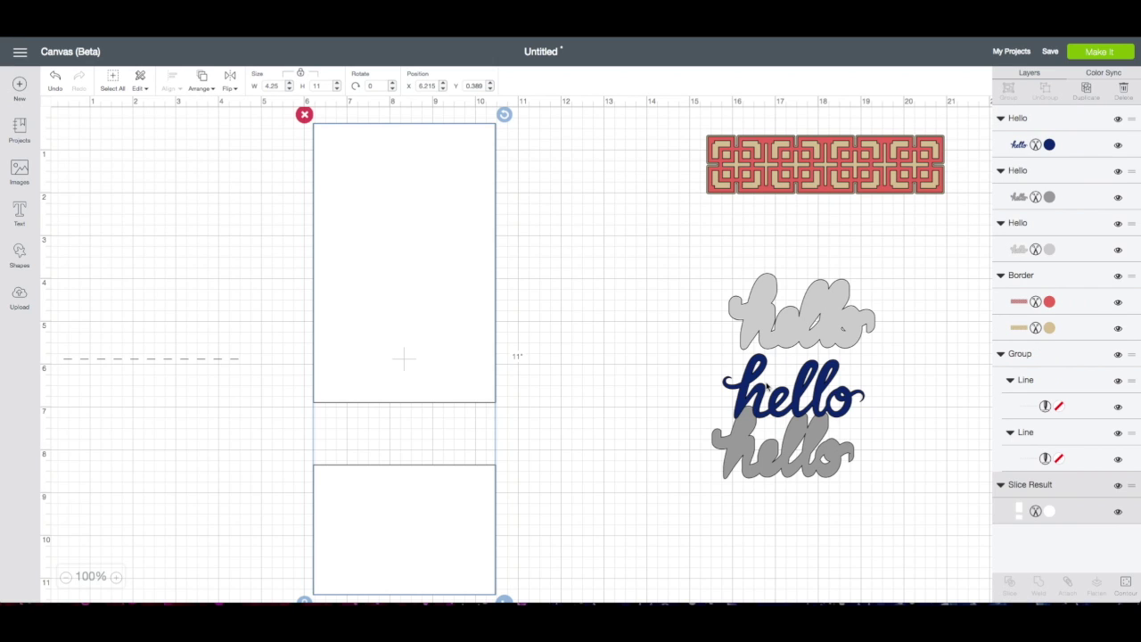
Place the light grey hello across the card's gap, overlapping both edges, and center it horizontally with the card.
{"action": "left_click_drag", "start_coordinate": [841, 332], "coordinate": [448, 450]}
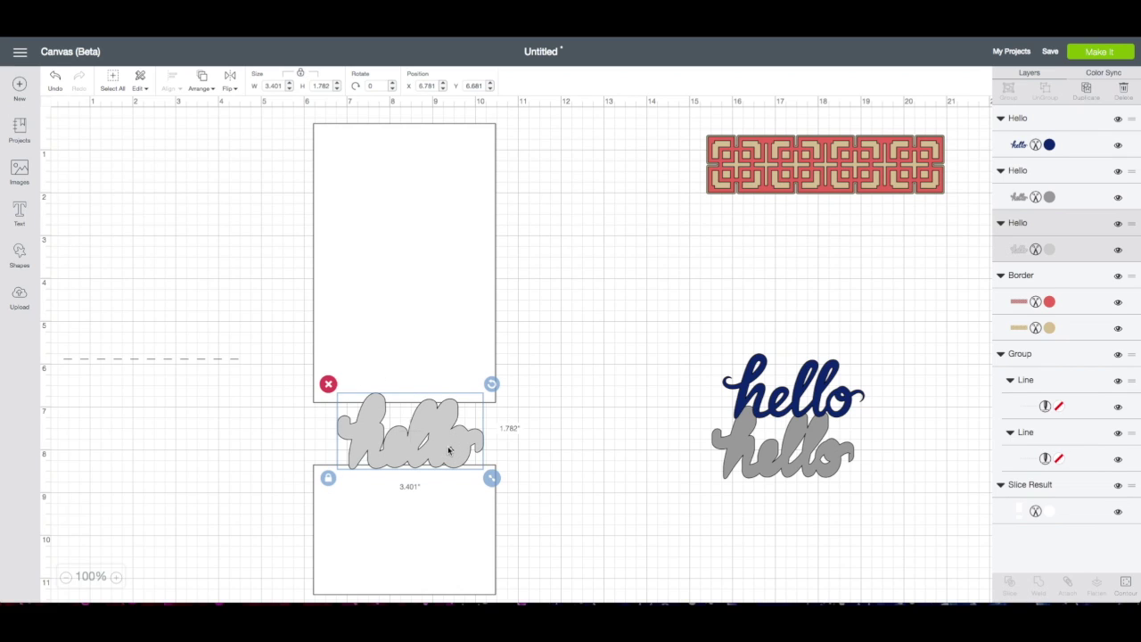
{"action": "left_click_drag", "start_coordinate": [306, 118], "coordinate": [505, 549]}
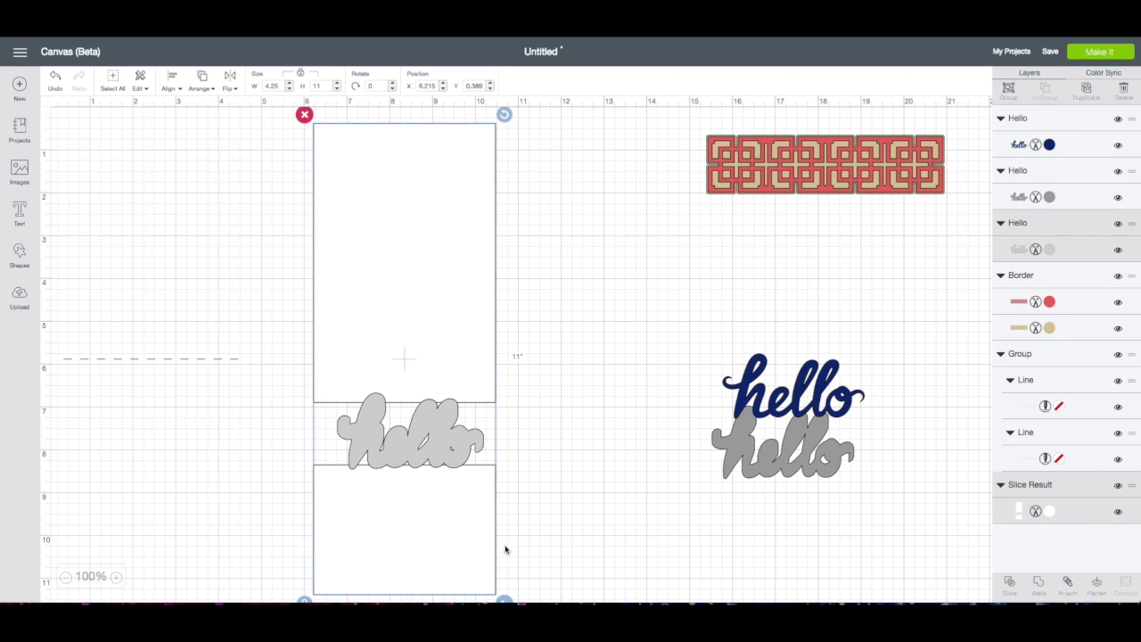
{"action": "left_click", "coordinate": [177, 91]}
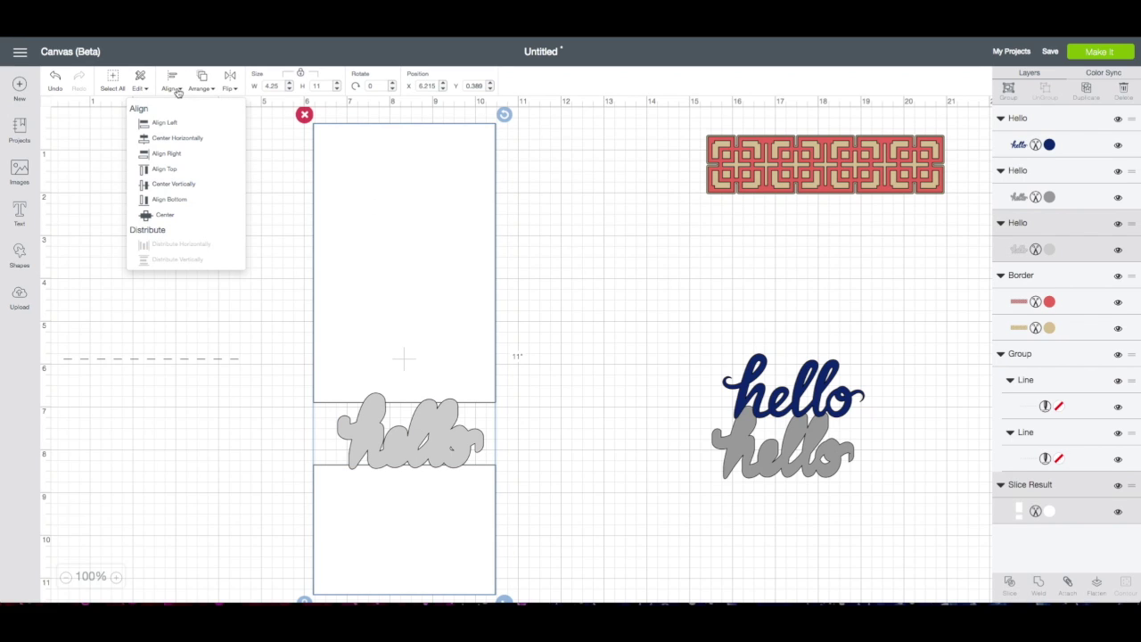
{"action": "left_click", "coordinate": [167, 140]}
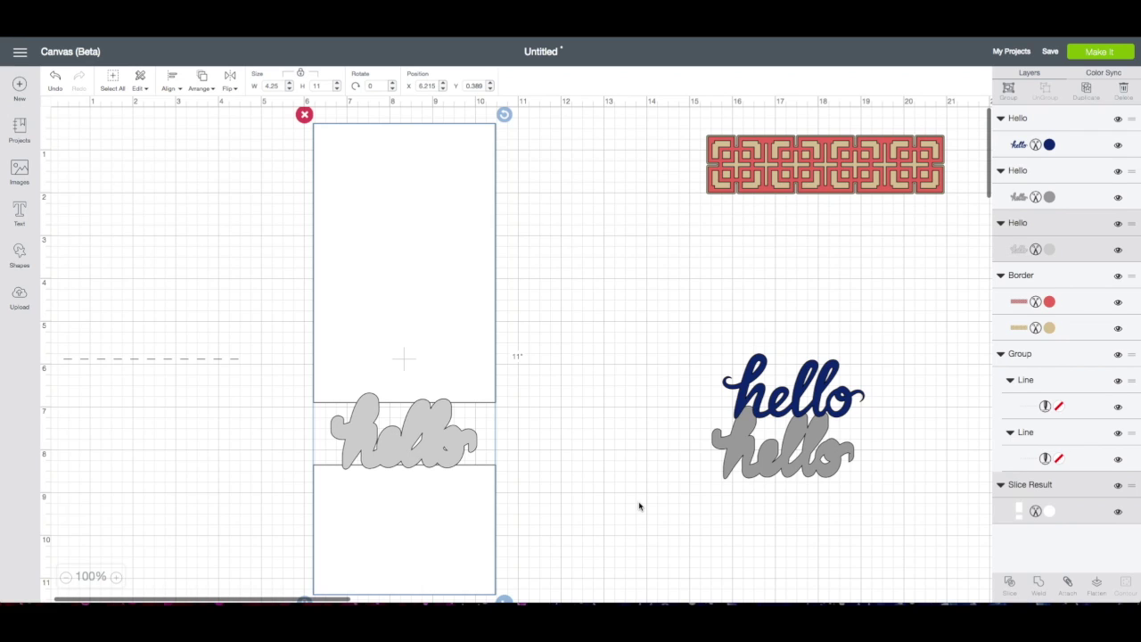
Weld the light grey hello to the white card and send the welded shape to the back.
{"action": "left_click", "coordinate": [1039, 583]}
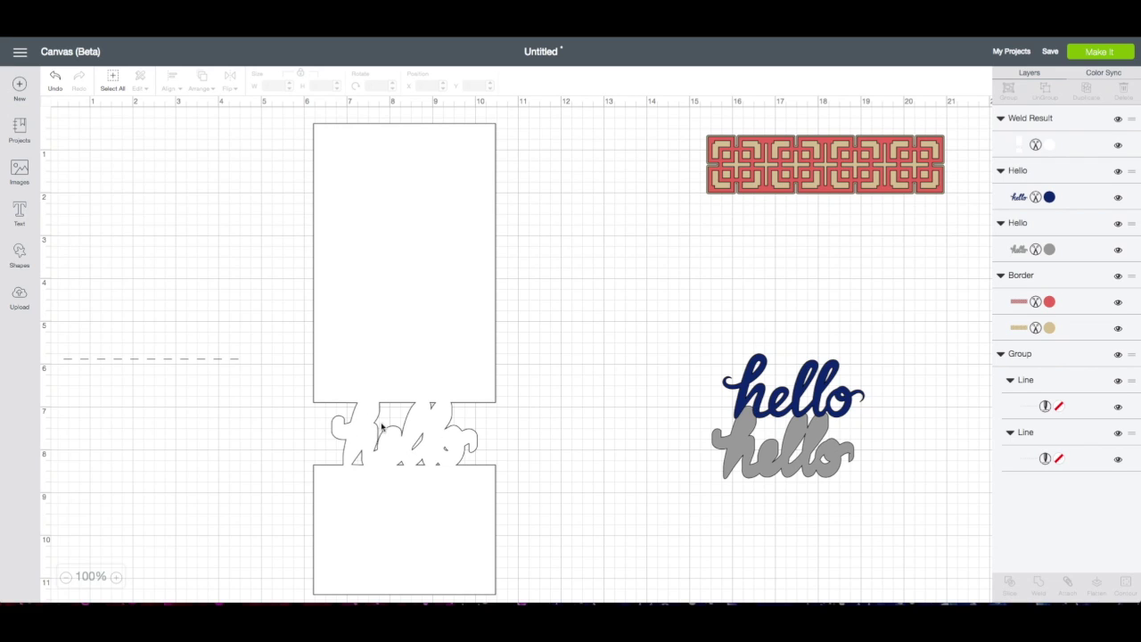
{"action": "left_click", "coordinate": [406, 358]}
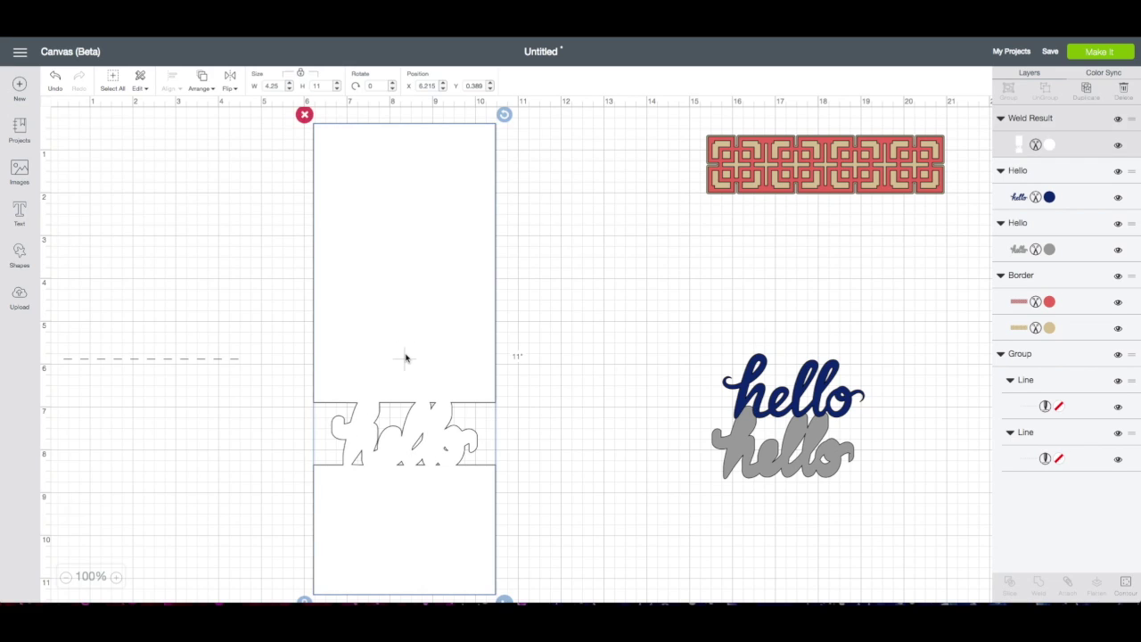
{"action": "left_click", "coordinate": [203, 79]}
{"action": "left_click", "coordinate": [204, 109]}
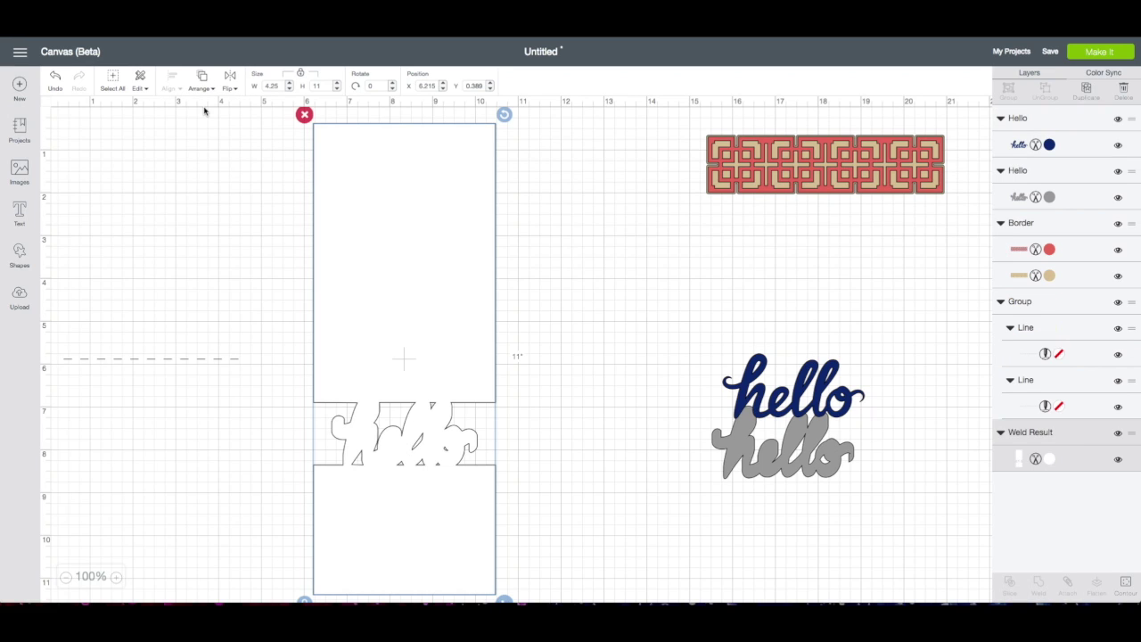
Move the grouped score line onto the white card, just above the hello cut-out.
{"action": "left_click", "coordinate": [220, 359]}
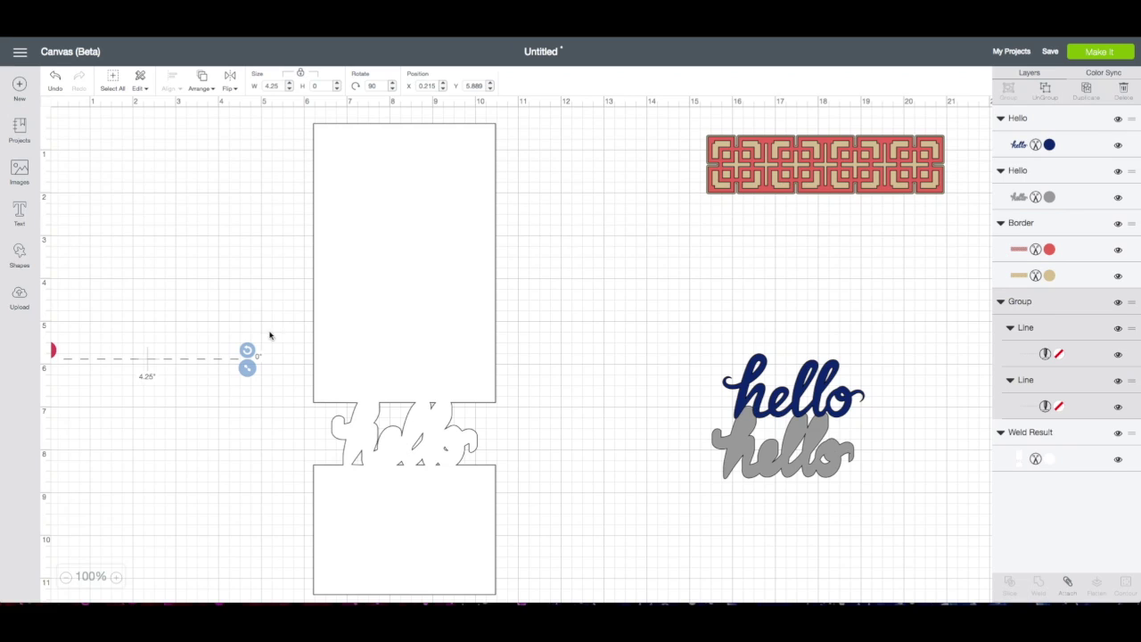
{"action": "left_click_drag", "start_coordinate": [219, 359], "coordinate": [334, 359]}
{"action": "left_click_drag", "start_coordinate": [262, 356], "coordinate": [477, 358]}
{"action": "key", "text": "Left"}
{"action": "key", "text": "Left"}
{"action": "key", "text": "Left"}
{"action": "key", "text": "Left"}
{"action": "key", "text": "Left"}
{"action": "key", "text": "Left"}
{"action": "key", "text": "Left"}
{"action": "key", "text": "Left"}
{"action": "key", "text": "Left"}
{"action": "key", "text": "Left"}
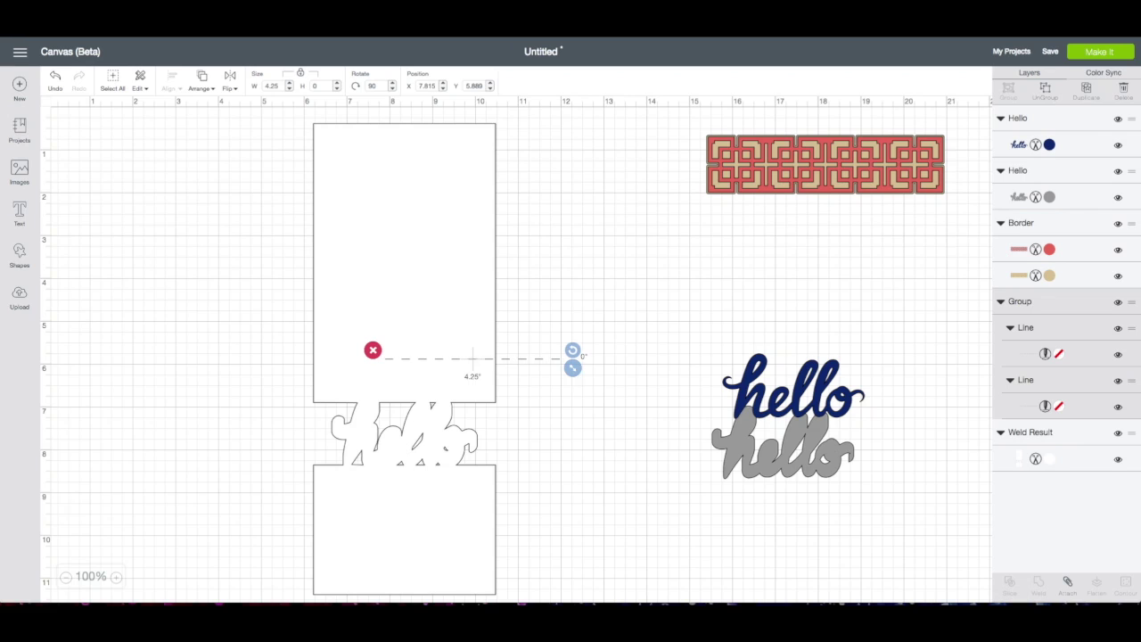
{"action": "key", "text": "Left"}
{"action": "key", "text": "Left"}
{"action": "key", "text": "Left"}
{"action": "key", "text": "Left"}
{"action": "key", "text": "Left"}
{"action": "key", "text": "Left"}
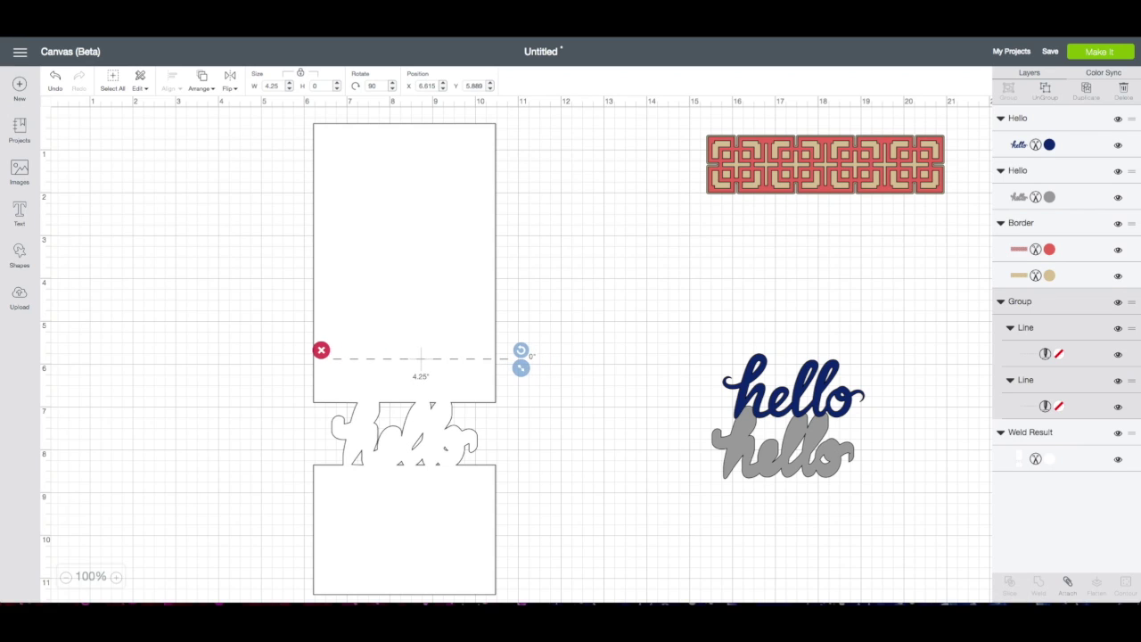
{"action": "key", "text": "Left"}
Center the score line horizontally with the welded card and attach the two together.
{"action": "left_click_drag", "start_coordinate": [303, 114], "coordinate": [505, 598]}
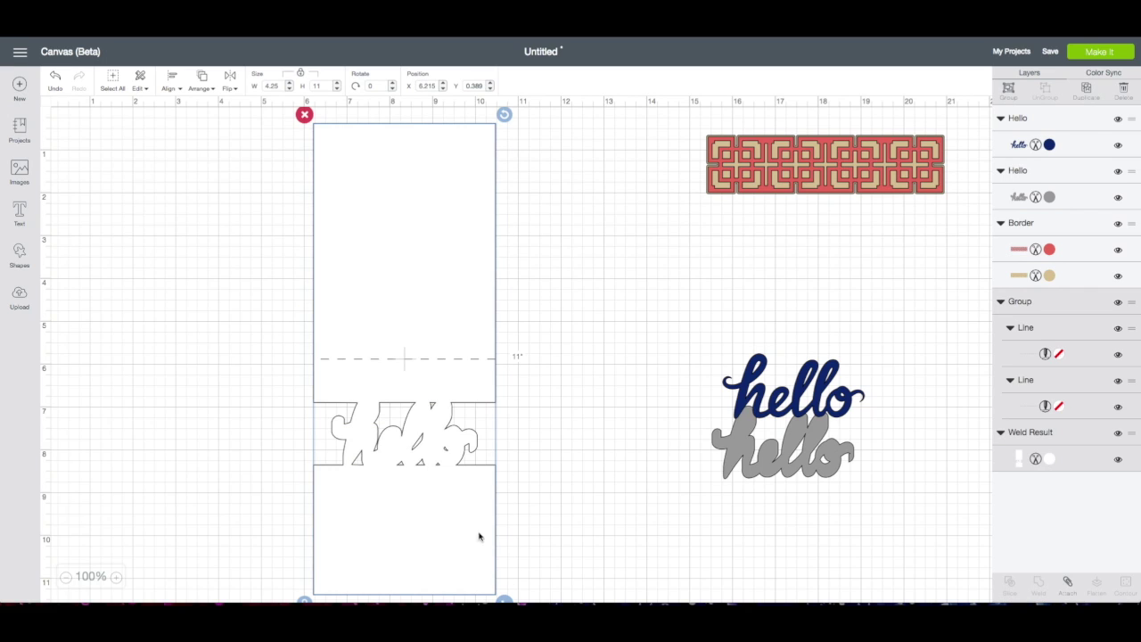
{"action": "left_click", "coordinate": [176, 88]}
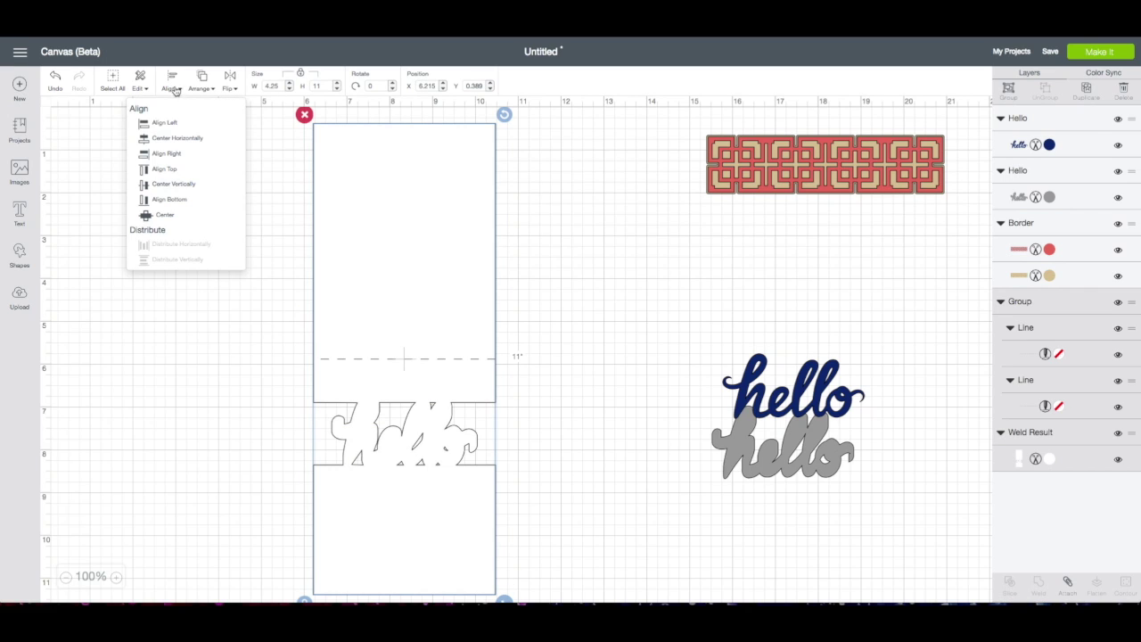
{"action": "left_click", "coordinate": [176, 139]}
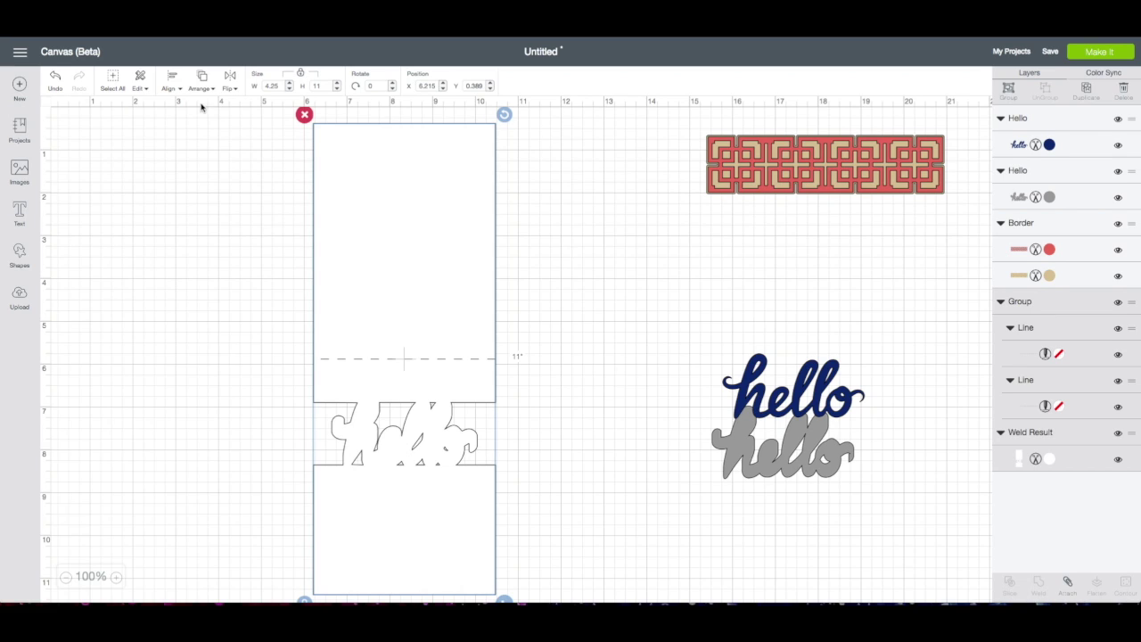
{"action": "left_click", "coordinate": [1069, 585]}
Move the grey hello over to the card and send the attached card to the back of the layer order.
{"action": "mouse_move", "coordinate": [424, 343]}
{"action": "left_mouse_down"}
{"action": "mouse_move", "coordinate": [468, 339]}
{"action": "mouse_move", "coordinate": [437, 336]}
{"action": "left_mouse_up"}
{"action": "left_click_drag", "start_coordinate": [816, 457], "coordinate": [500, 429]}
{"action": "left_click", "coordinate": [436, 300]}
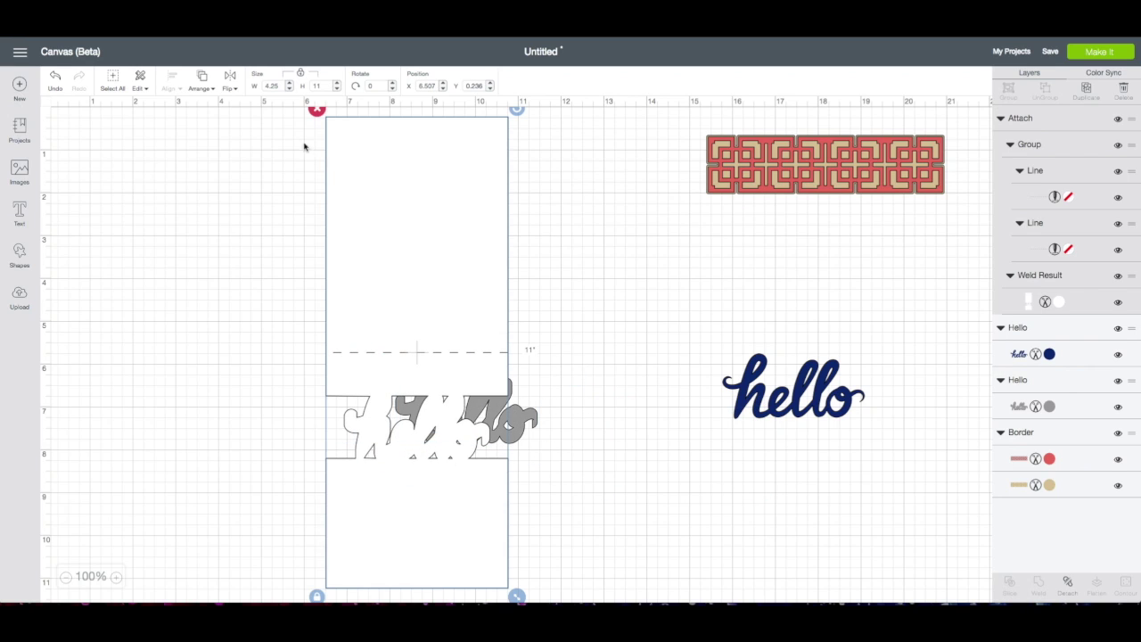
{"action": "left_click", "coordinate": [215, 83]}
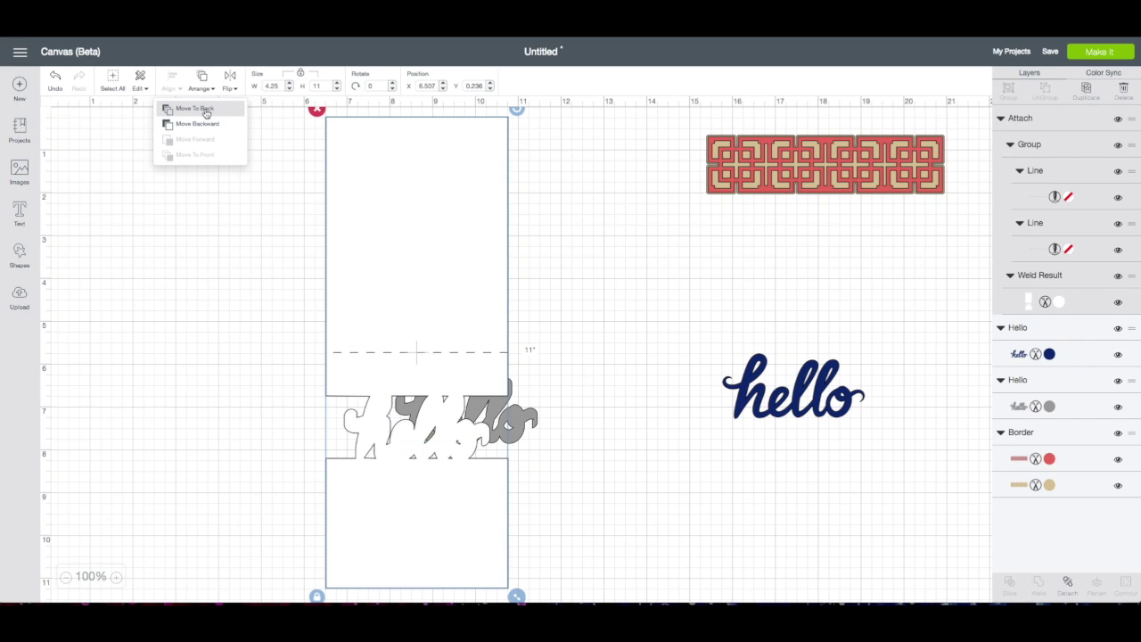
{"action": "left_click", "coordinate": [205, 111]}
Stack the grey hello and the navy hello over the card's welded hello.
{"action": "left_click_drag", "start_coordinate": [505, 426], "coordinate": [447, 435]}
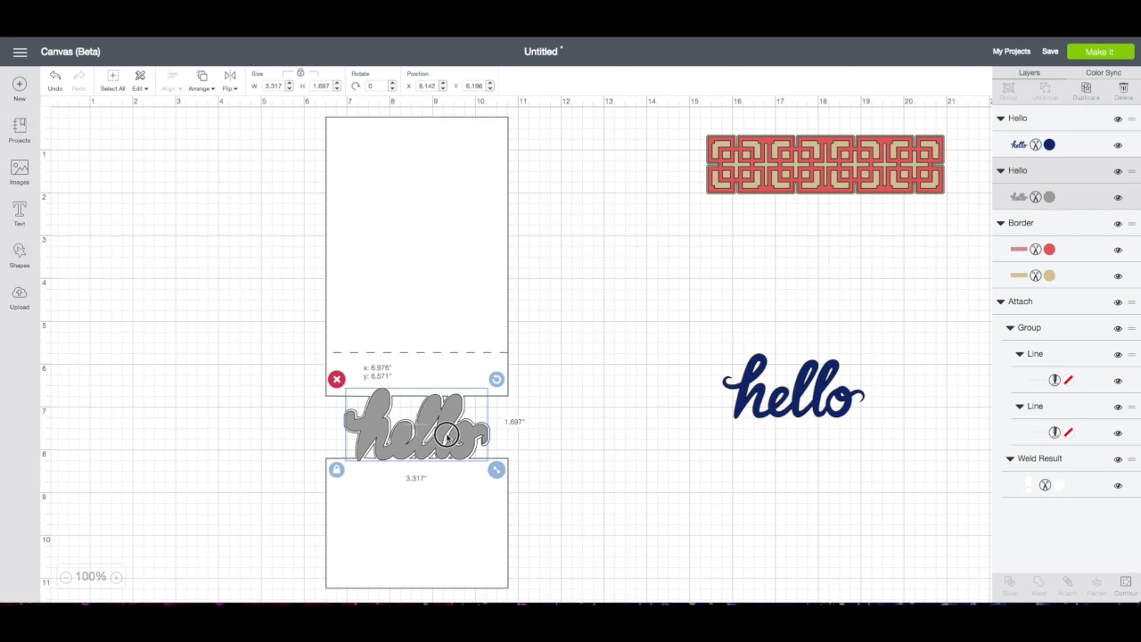
{"action": "left_click_drag", "start_coordinate": [448, 435], "coordinate": [447, 435]}
{"action": "left_click_drag", "start_coordinate": [817, 389], "coordinate": [446, 421]}
{"action": "left_click", "coordinate": [634, 425]}
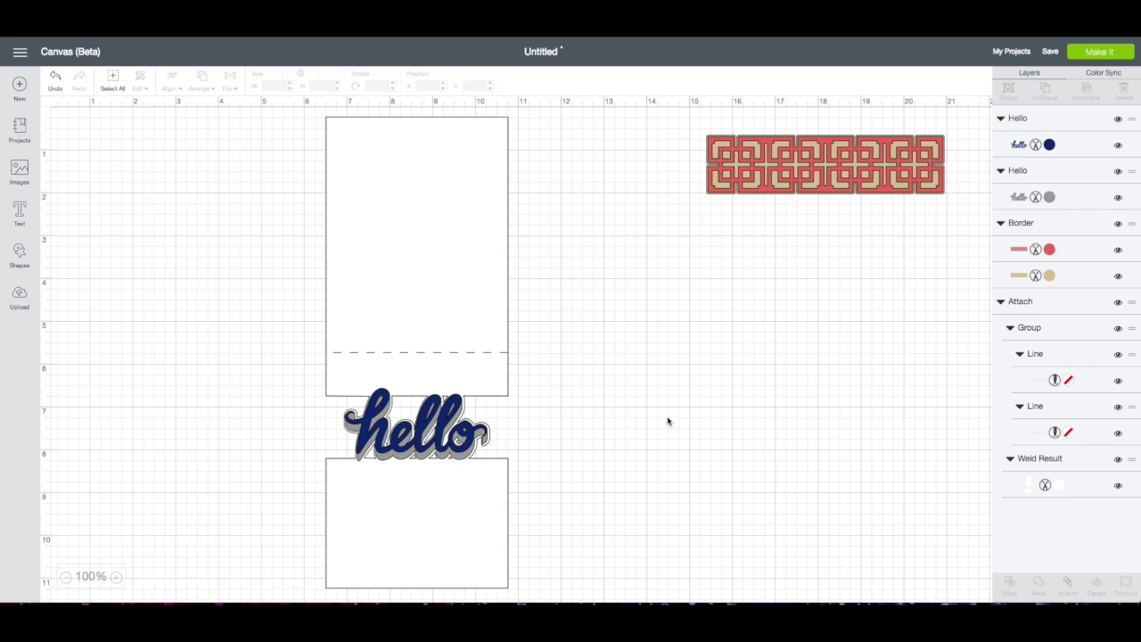
Move the border away from the empty canvas area and place two new squares there, side by side.
{"action": "left_click_drag", "start_coordinate": [796, 186], "coordinate": [223, 180]}
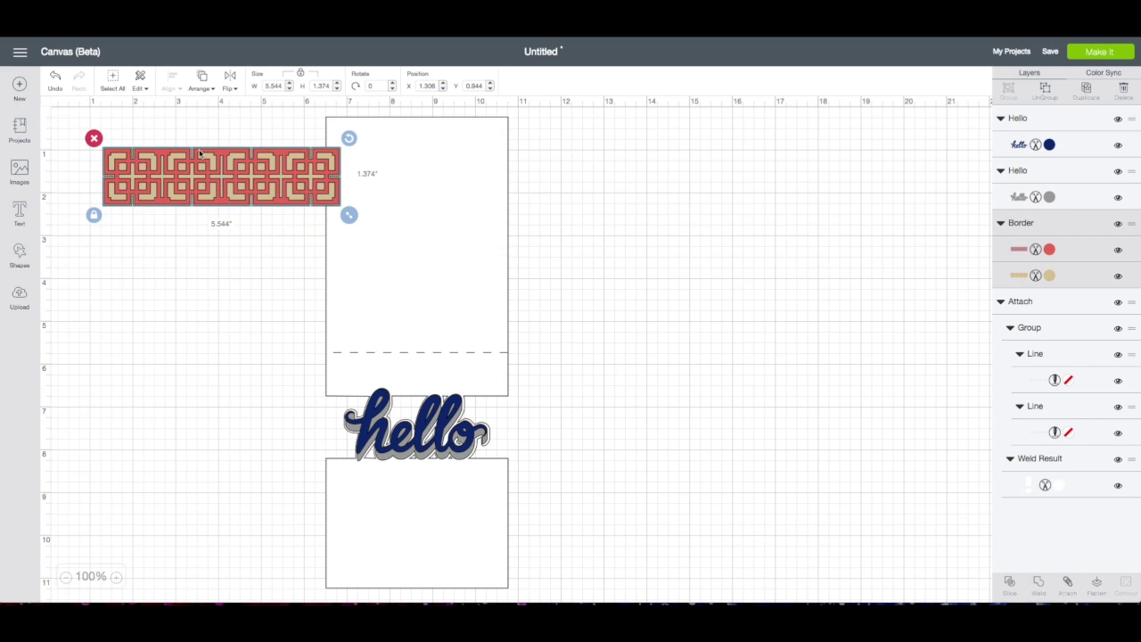
{"action": "left_click", "coordinate": [20, 254]}
{"action": "left_click", "coordinate": [66, 213]}
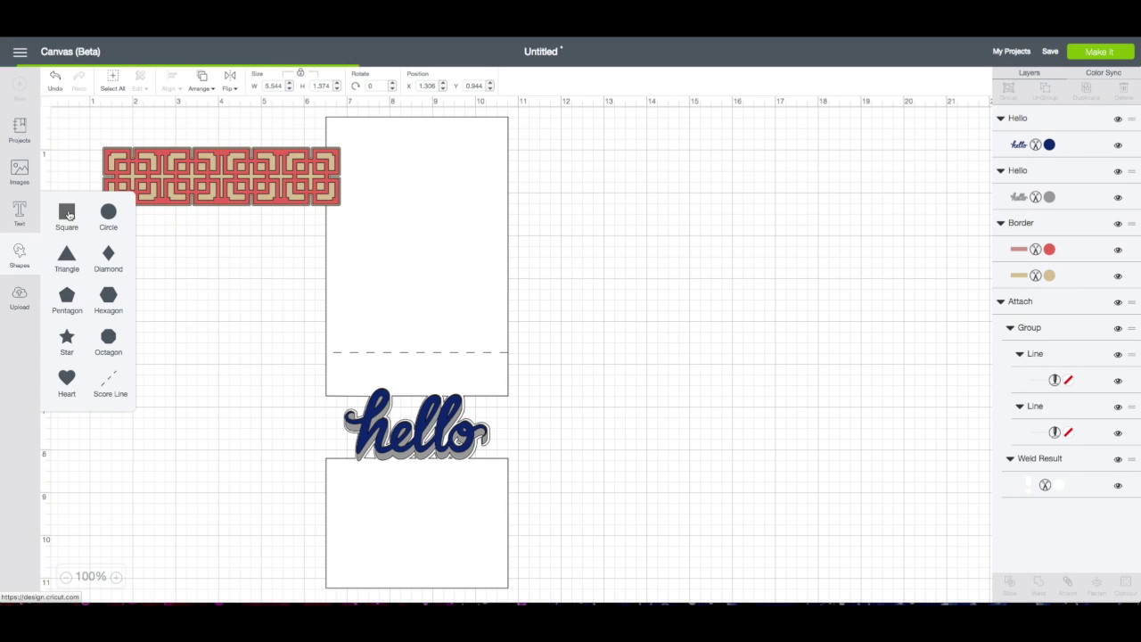
{"action": "key", "text": "ctrl+c"}
{"action": "key", "text": "ctrl+v"}
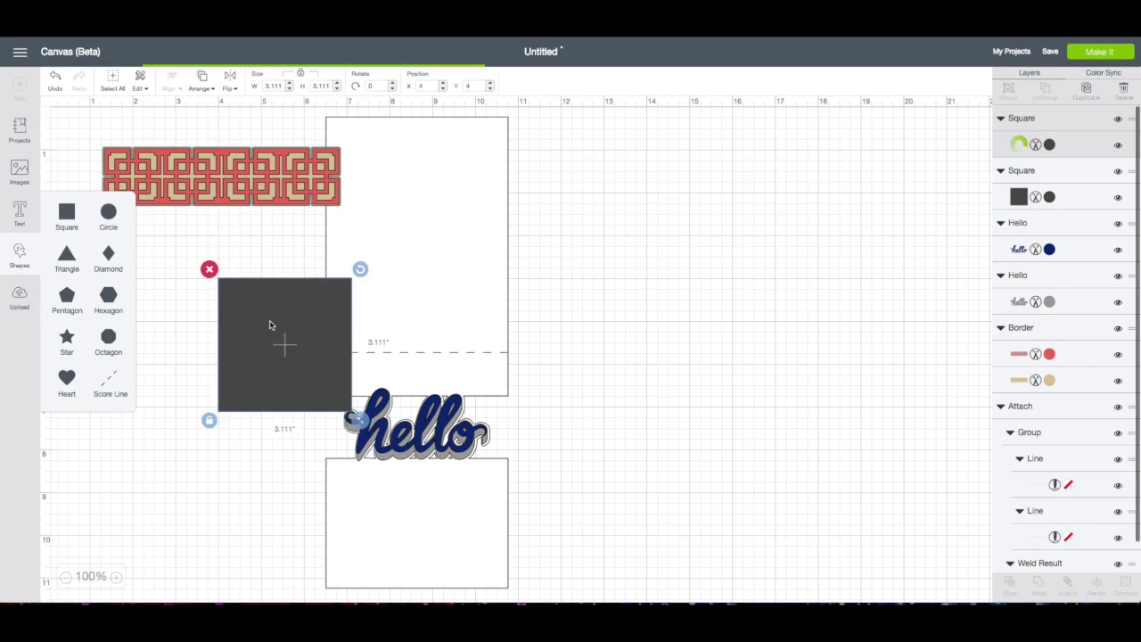
{"action": "left_click_drag", "start_coordinate": [268, 324], "coordinate": [846, 223]}
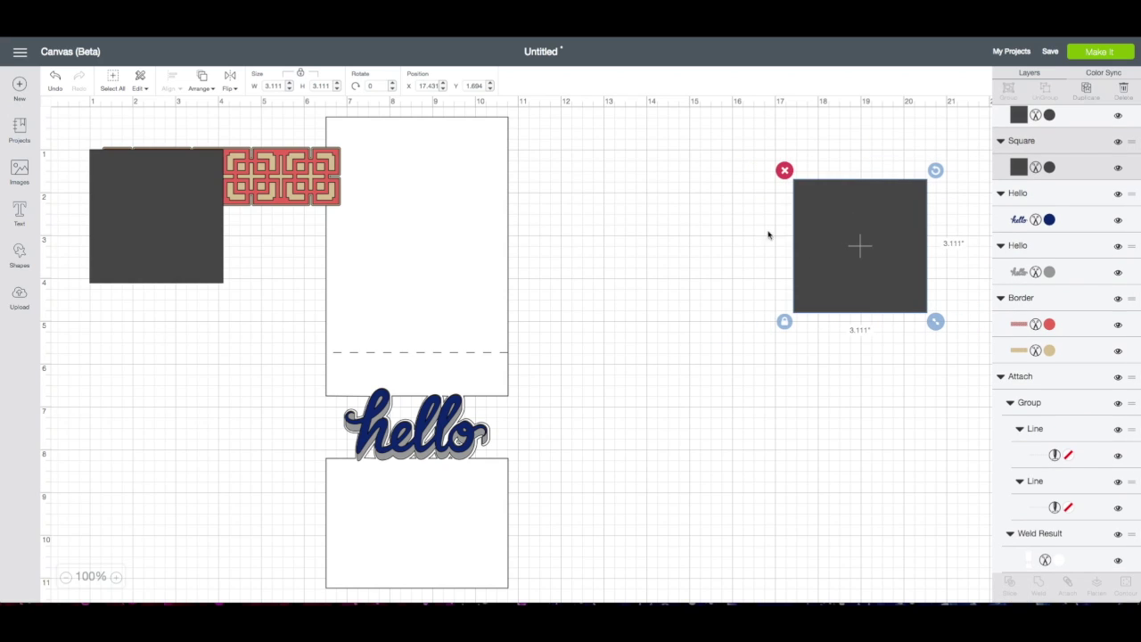
{"action": "left_click_drag", "start_coordinate": [178, 217], "coordinate": [662, 249]}
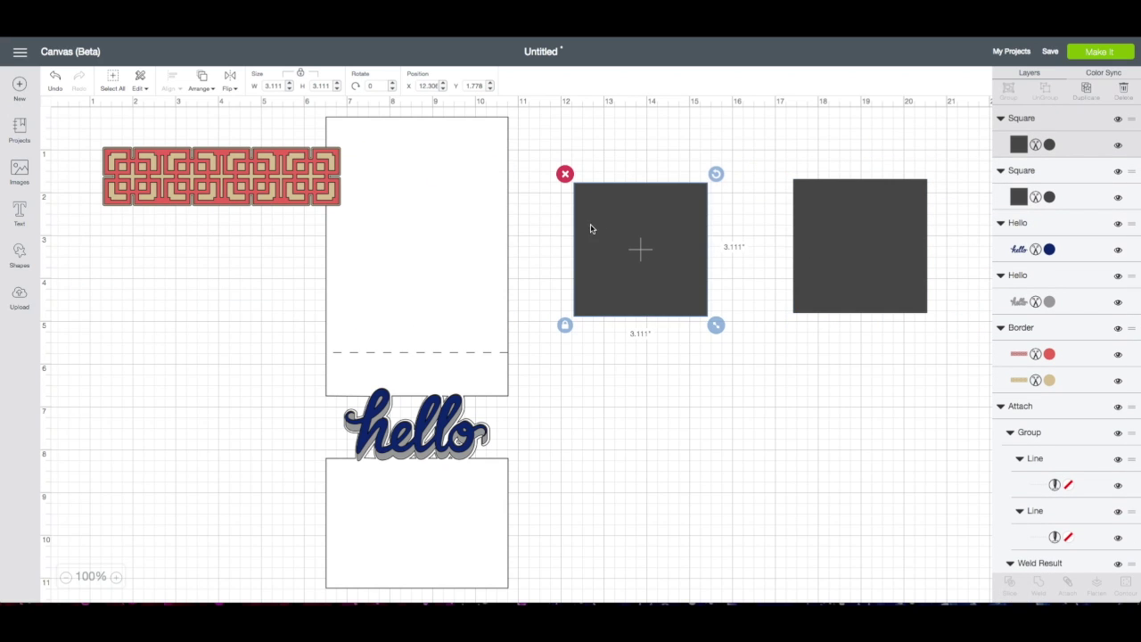
Unlock the proportions of the square nearer the card, resize it to 4.25 by 11 inches and color it white.
{"action": "left_click", "coordinate": [565, 325]}
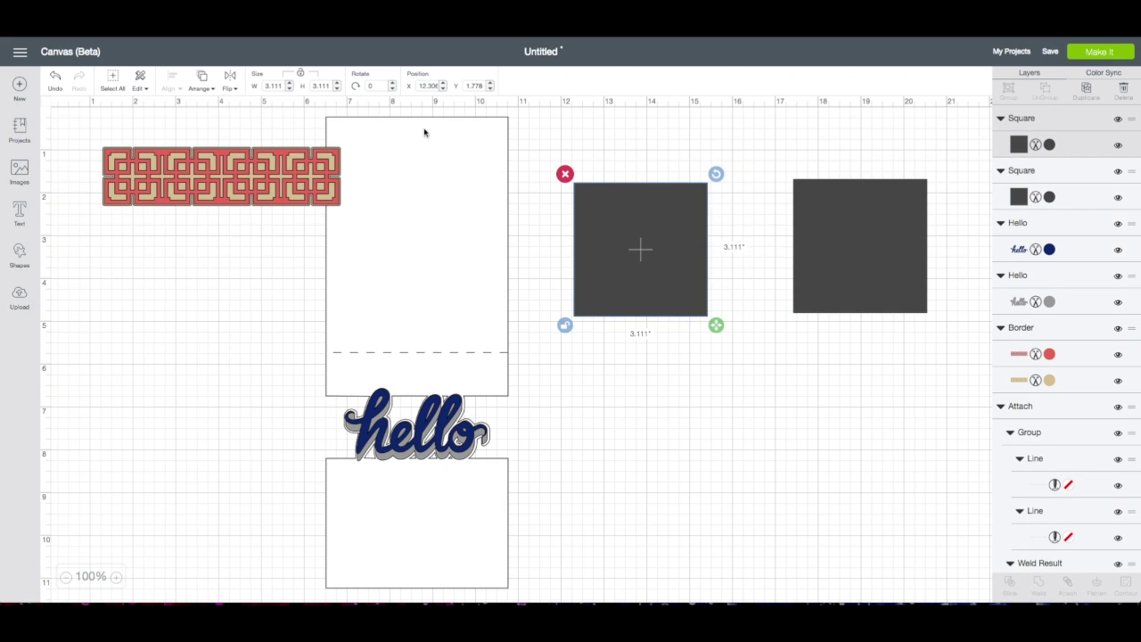
{"action": "left_click", "coordinate": [310, 86]}
{"action": "left_click", "coordinate": [267, 85]}
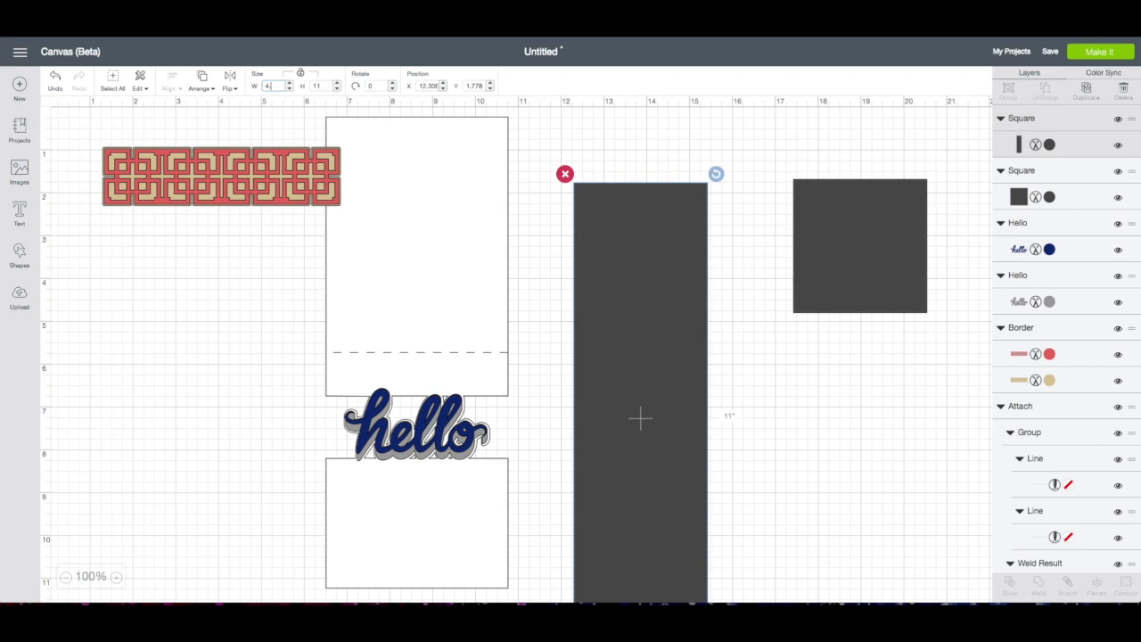
{"action": "key", "text": "Return"}
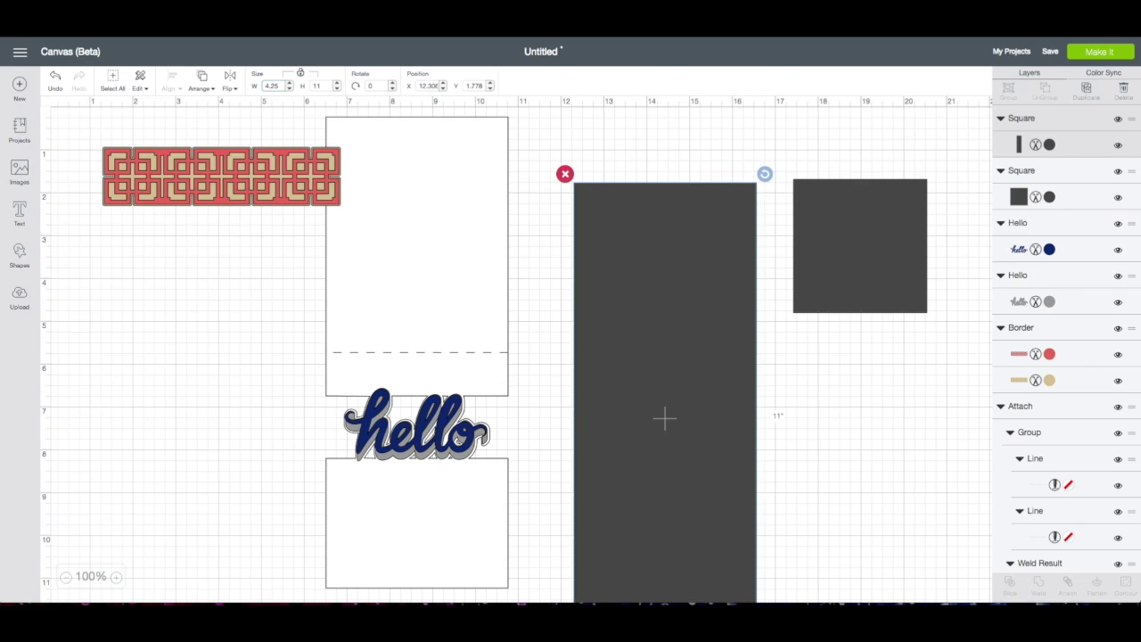
{"action": "left_click", "coordinate": [1049, 144]}
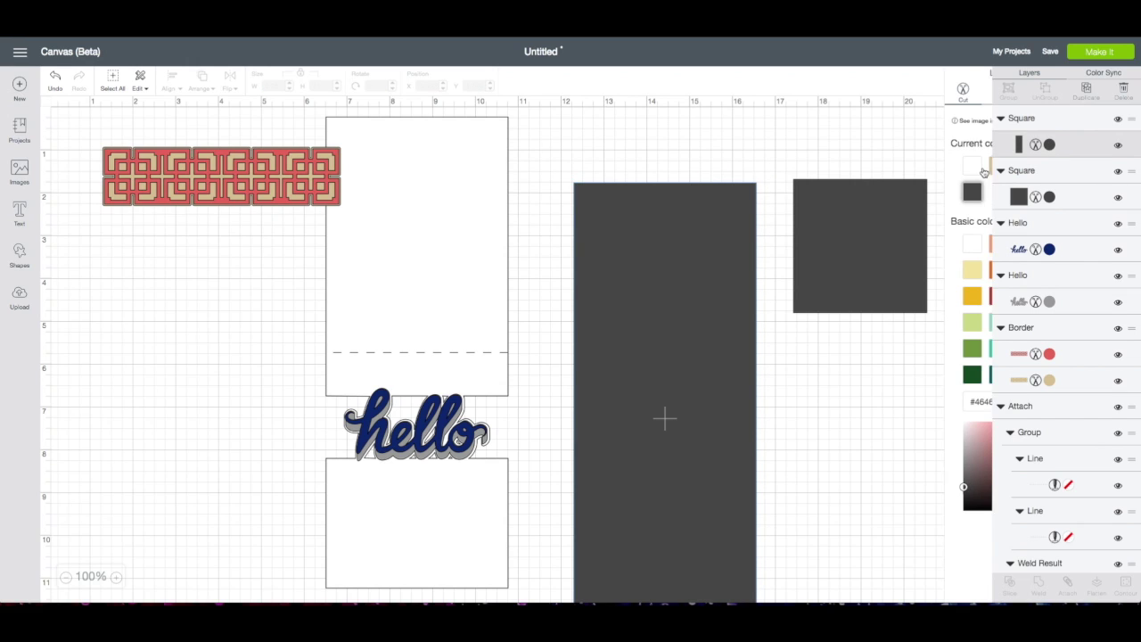
{"action": "left_click", "coordinate": [875, 164]}
{"action": "left_click", "coordinate": [731, 186]}
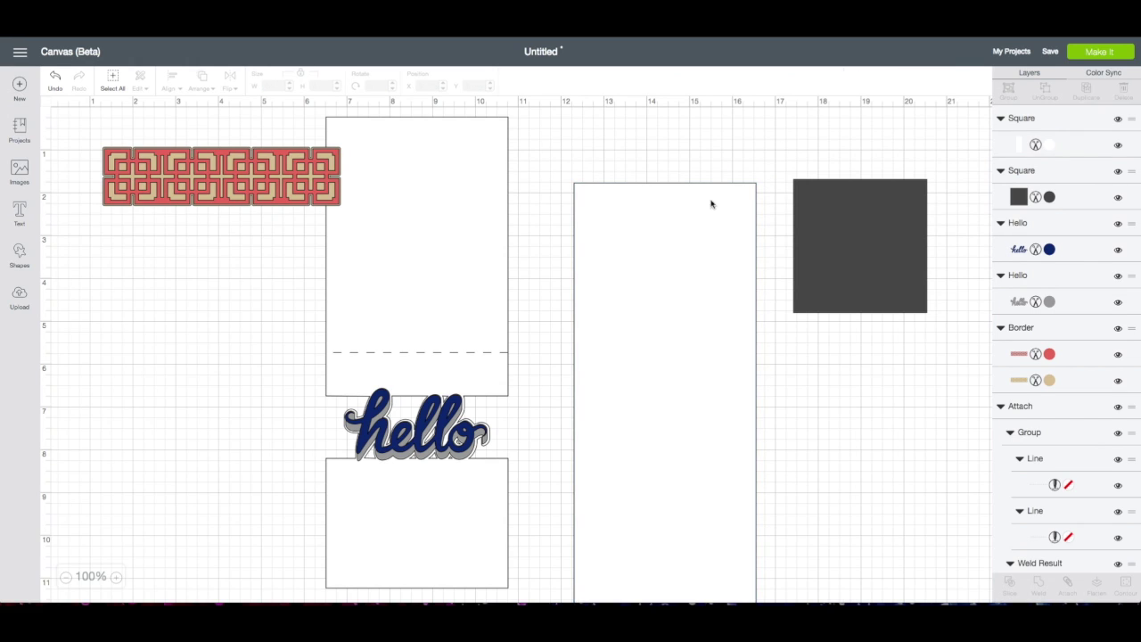
Add two score lines and move the border off them.
{"action": "left_click", "coordinate": [19, 255]}
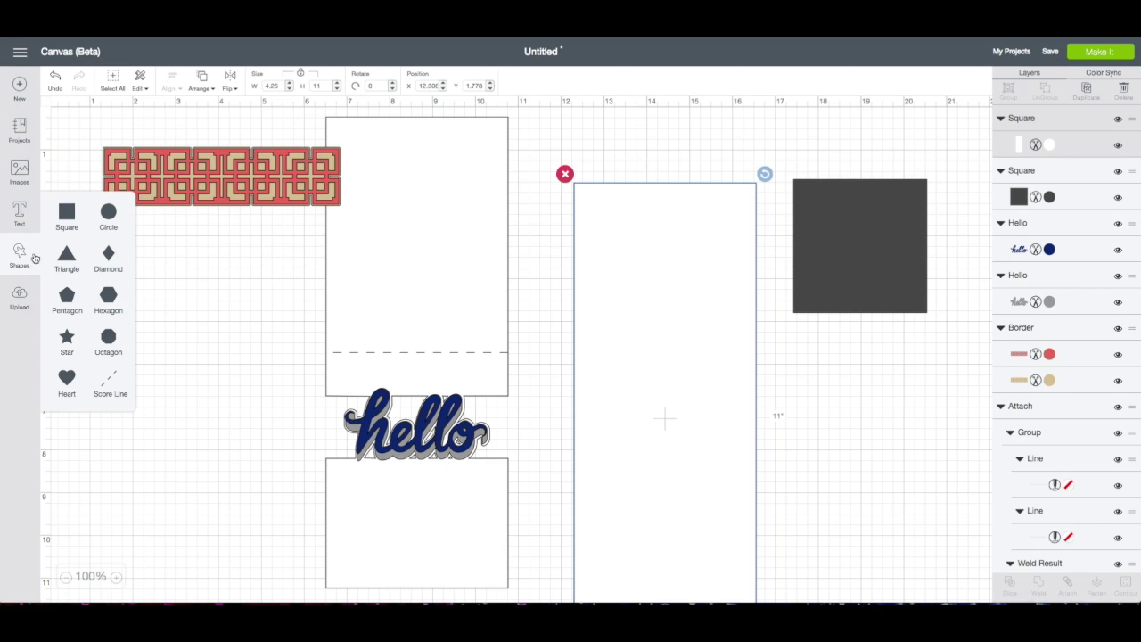
{"action": "left_click", "coordinate": [113, 381]}
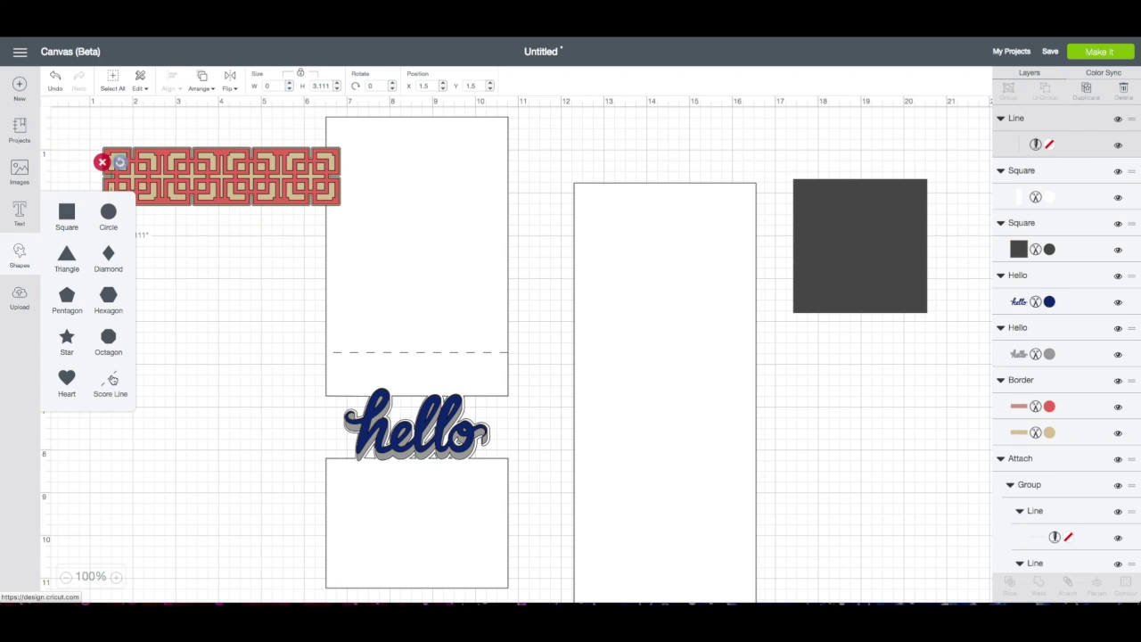
{"action": "left_click", "coordinate": [112, 380]}
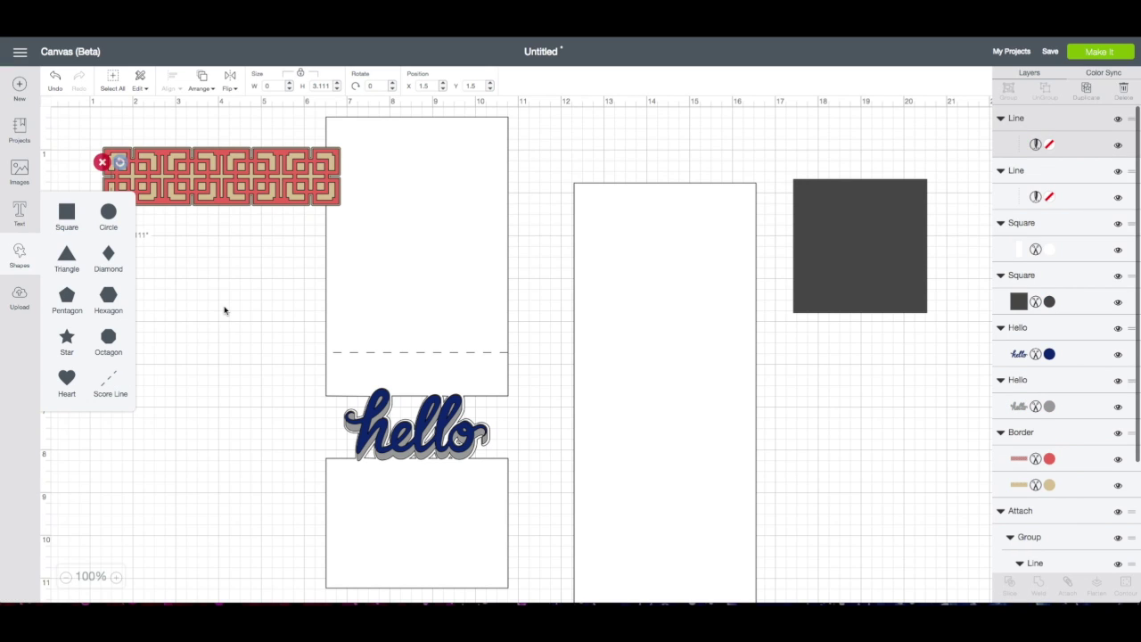
{"action": "left_click", "coordinate": [223, 311]}
{"action": "left_click_drag", "start_coordinate": [264, 170], "coordinate": [577, 143]}
{"action": "left_click_drag", "start_coordinate": [83, 140], "coordinate": [165, 342]}
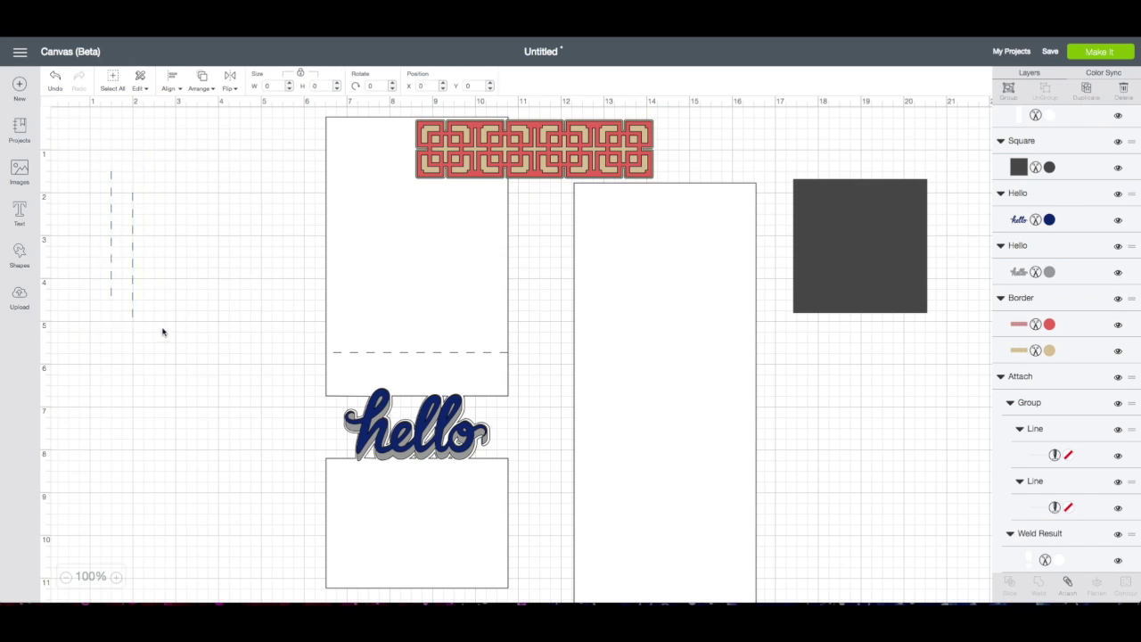
Center the two new score lines on each other and group them.
{"action": "left_click", "coordinate": [167, 89]}
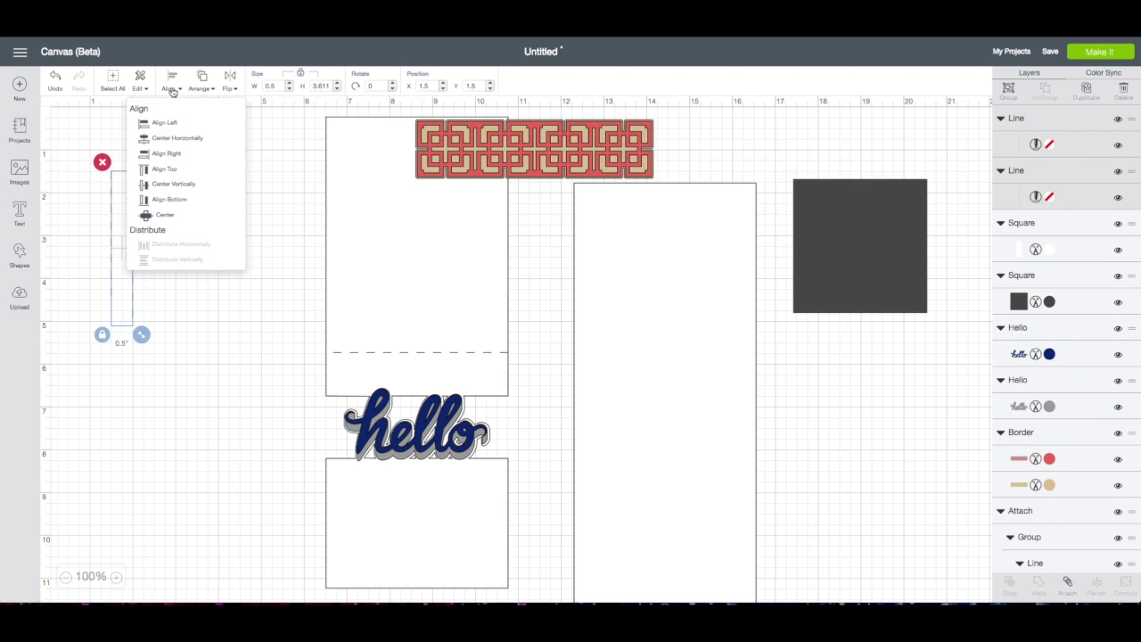
{"action": "left_click", "coordinate": [161, 218]}
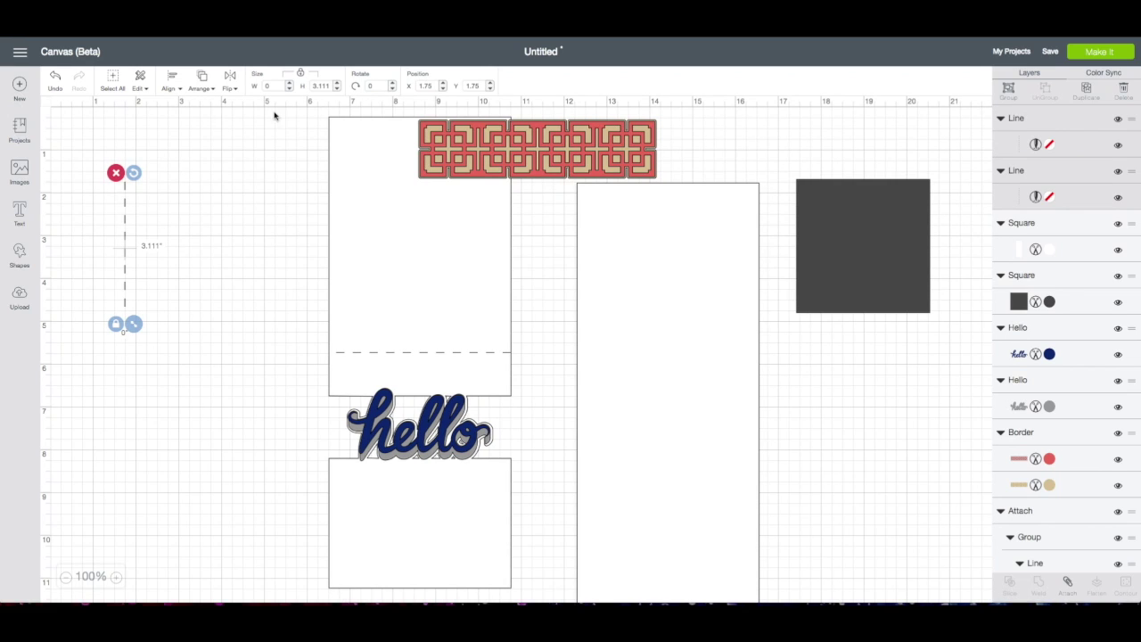
{"action": "left_click", "coordinate": [1008, 90]}
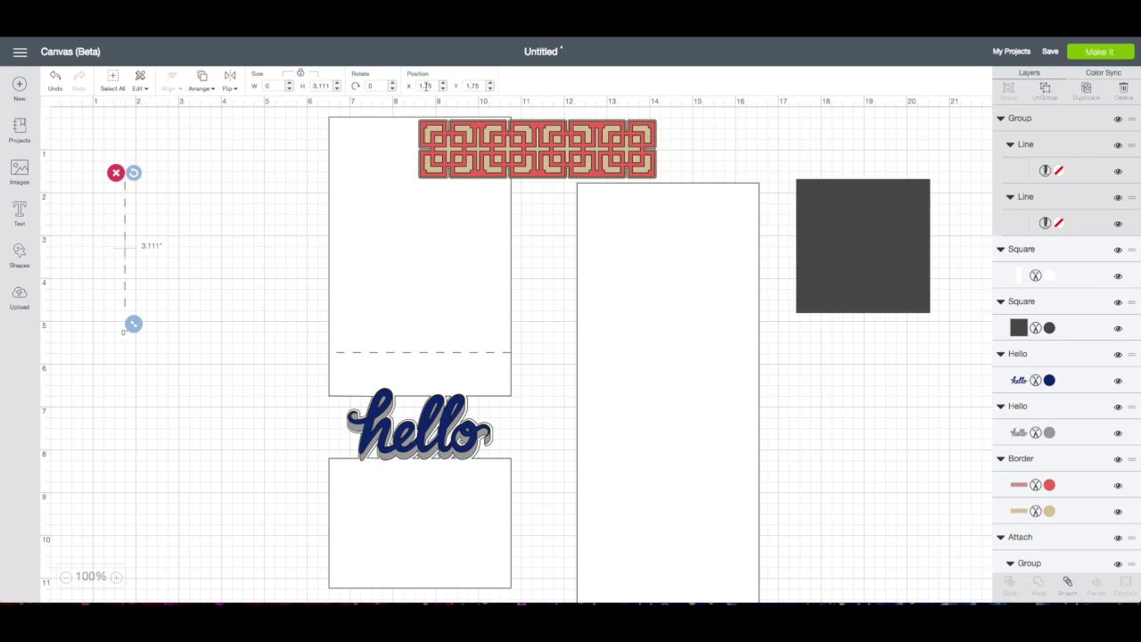
Rotate the grouped score line to 90 degrees and set its width to 4.25 inches.
{"action": "left_click", "coordinate": [369, 86]}
{"action": "type", "text": "90"}
{"action": "key", "text": "Return"}
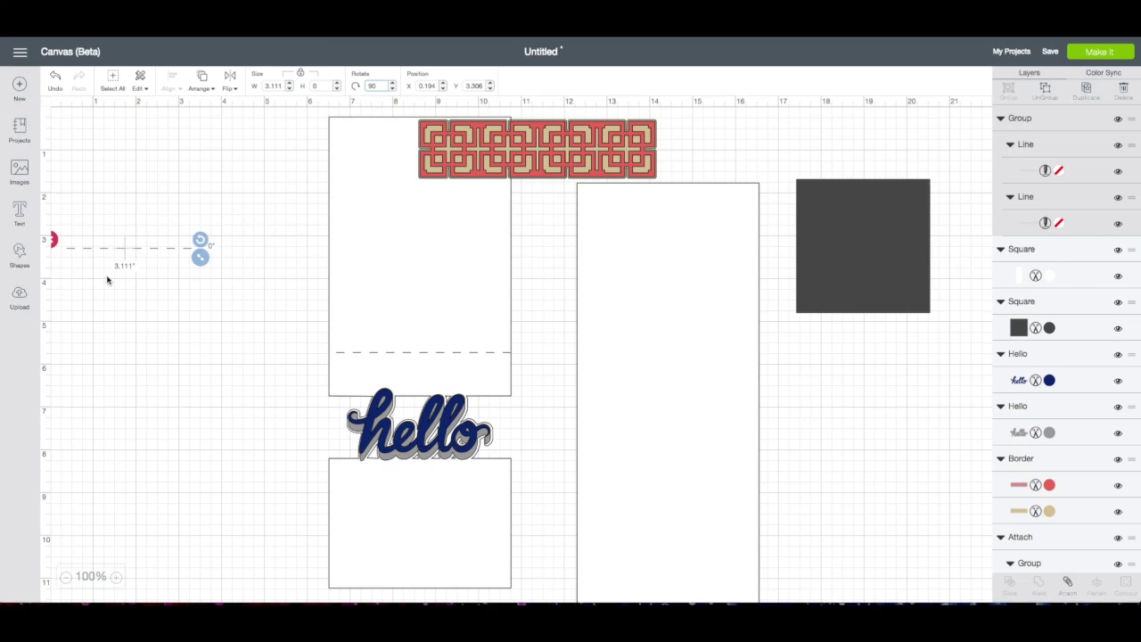
{"action": "left_click", "coordinate": [268, 86]}
{"action": "key", "text": "Return"}
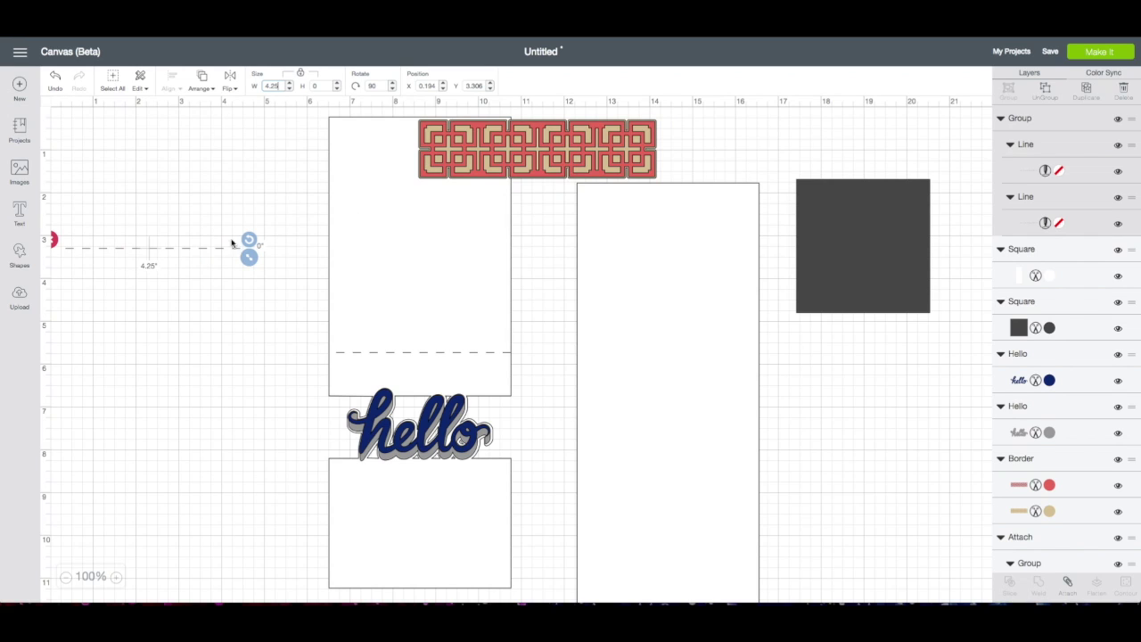
Rearrange the canvas so the finished hello card, the blank white card, the border and the score line sit apart.
{"action": "left_click_drag", "start_coordinate": [200, 251], "coordinate": [930, 385]}
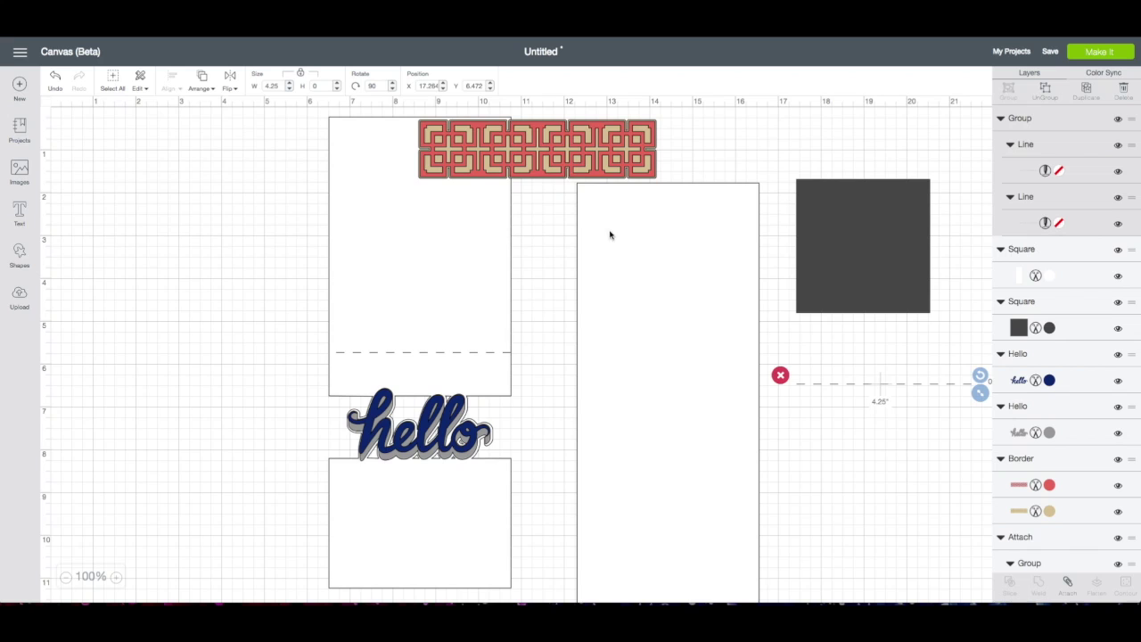
{"action": "left_click_drag", "start_coordinate": [599, 135], "coordinate": [764, 152]}
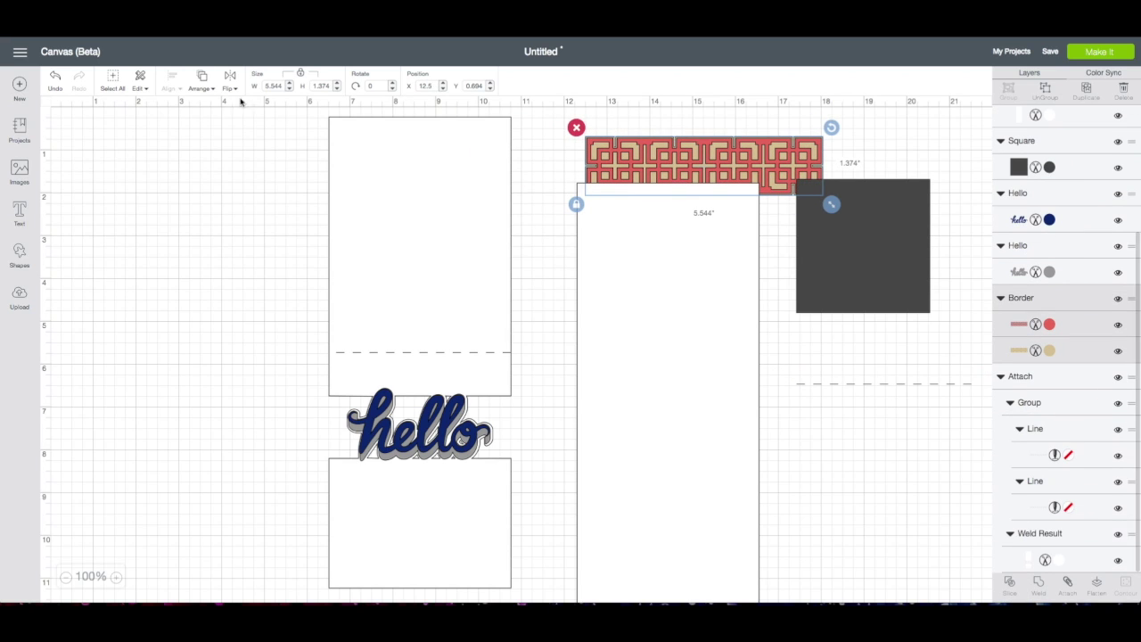
{"action": "left_click_drag", "start_coordinate": [314, 111], "coordinate": [521, 590]}
{"action": "left_click_drag", "start_coordinate": [438, 308], "coordinate": [178, 309]}
{"action": "left_click_drag", "start_coordinate": [581, 330], "coordinate": [491, 295]}
Place the new score line across the blank white card and center it on the card in both directions.
{"action": "left_click_drag", "start_coordinate": [894, 384], "coordinate": [521, 354]}
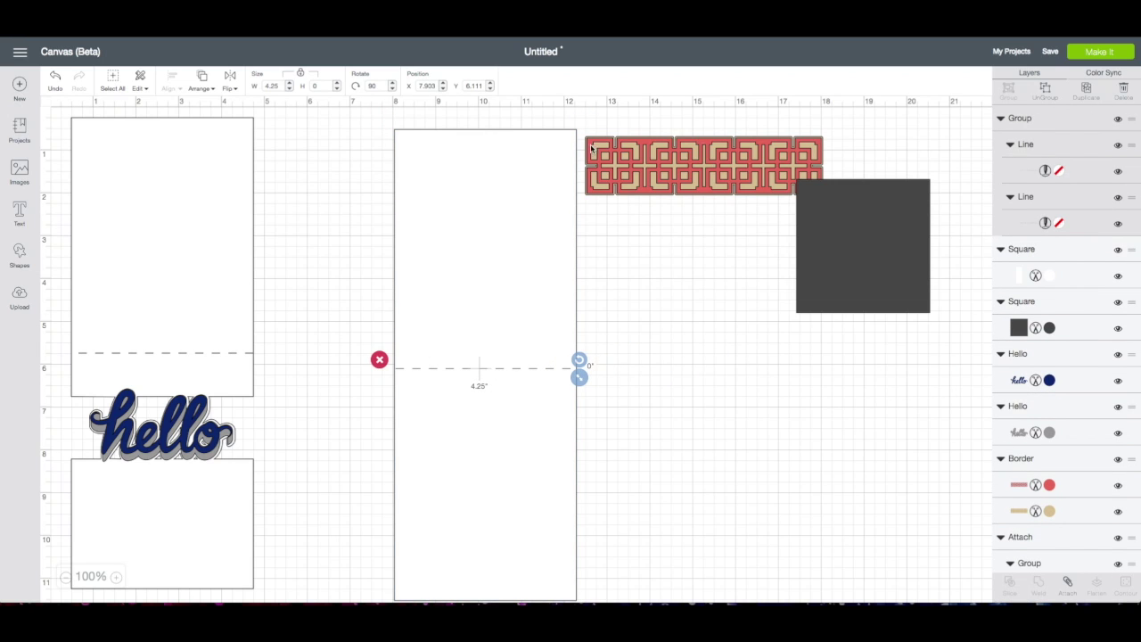
{"action": "left_click_drag", "start_coordinate": [374, 117], "coordinate": [579, 602]}
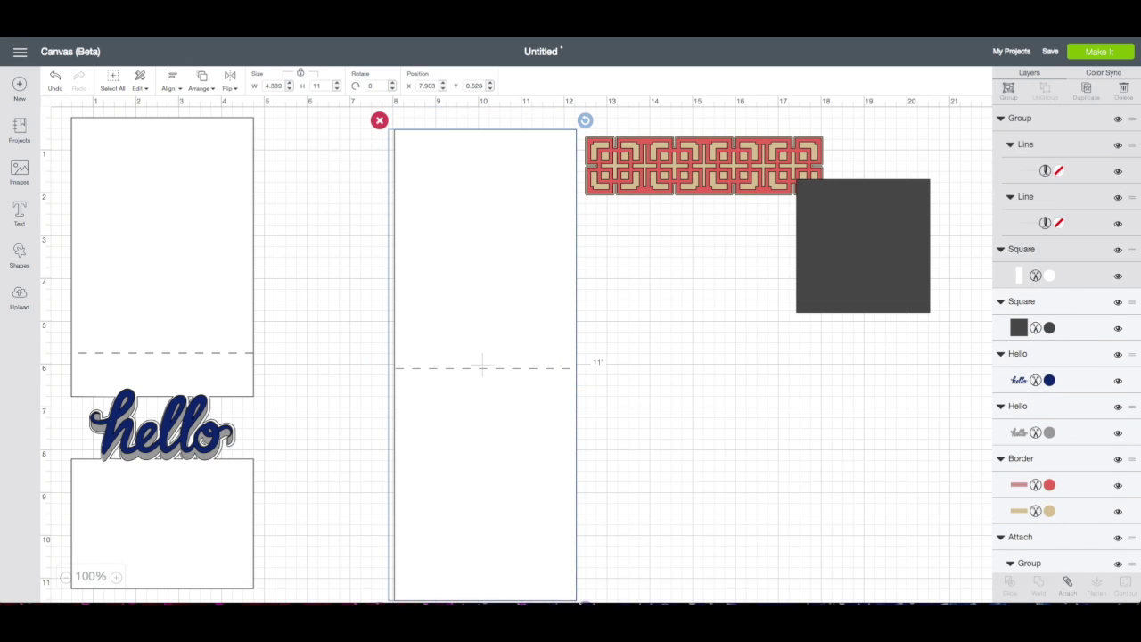
{"action": "left_click", "coordinate": [178, 92]}
{"action": "left_click", "coordinate": [166, 215]}
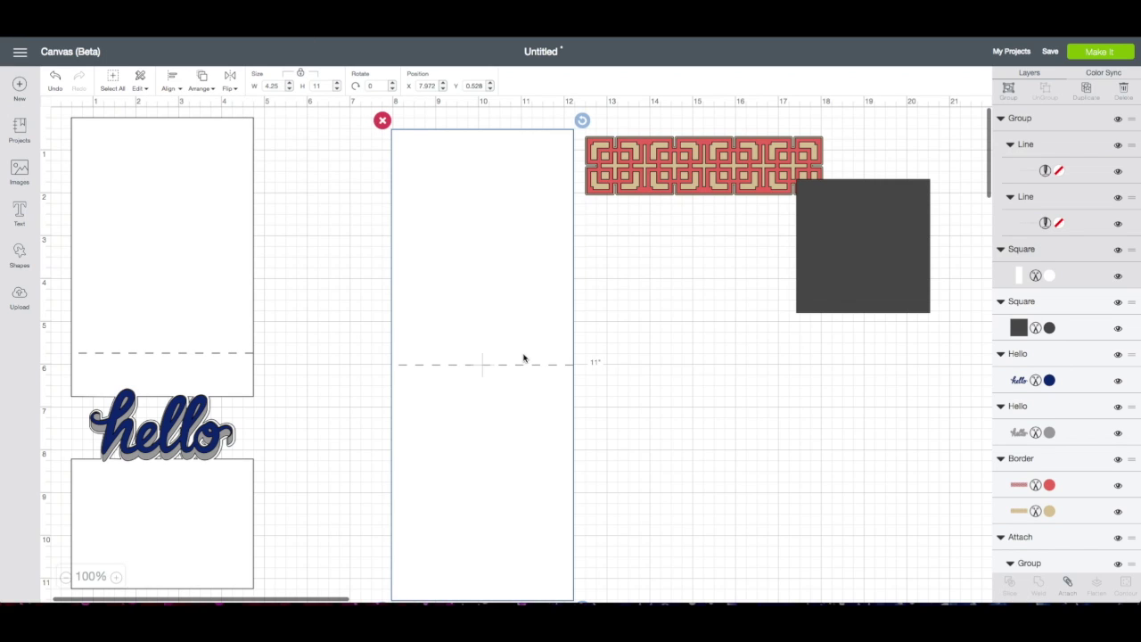
Move the decorative border onto the blank white card below its score line and bring the border to the front.
{"action": "left_click_drag", "start_coordinate": [772, 143], "coordinate": [632, 408]}
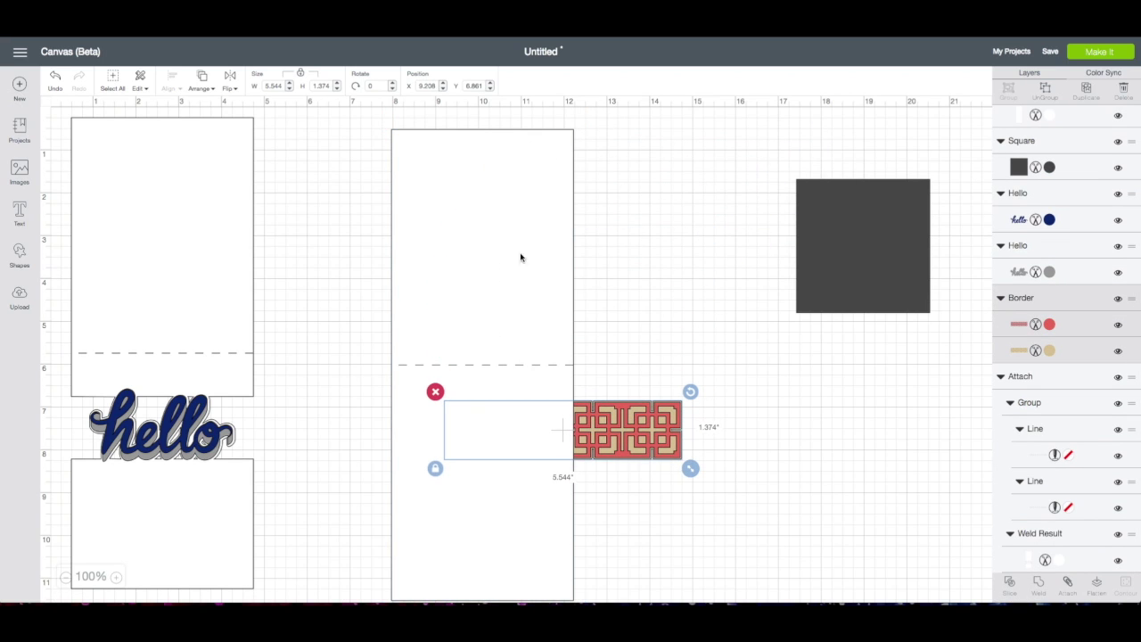
{"action": "left_click", "coordinate": [497, 229]}
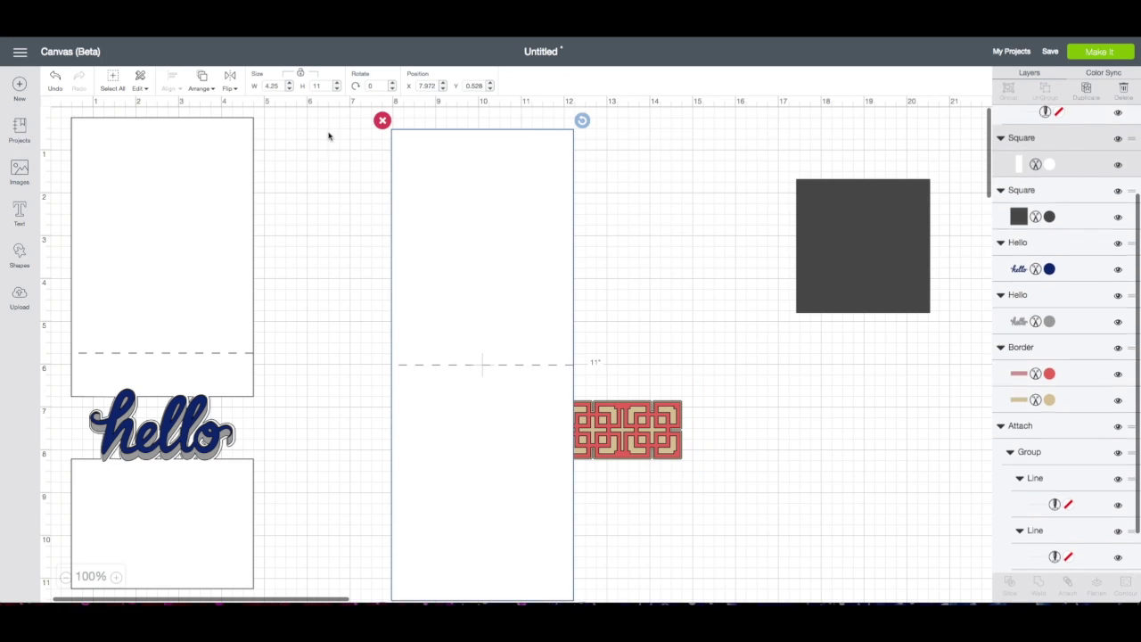
{"action": "left_click", "coordinate": [665, 459]}
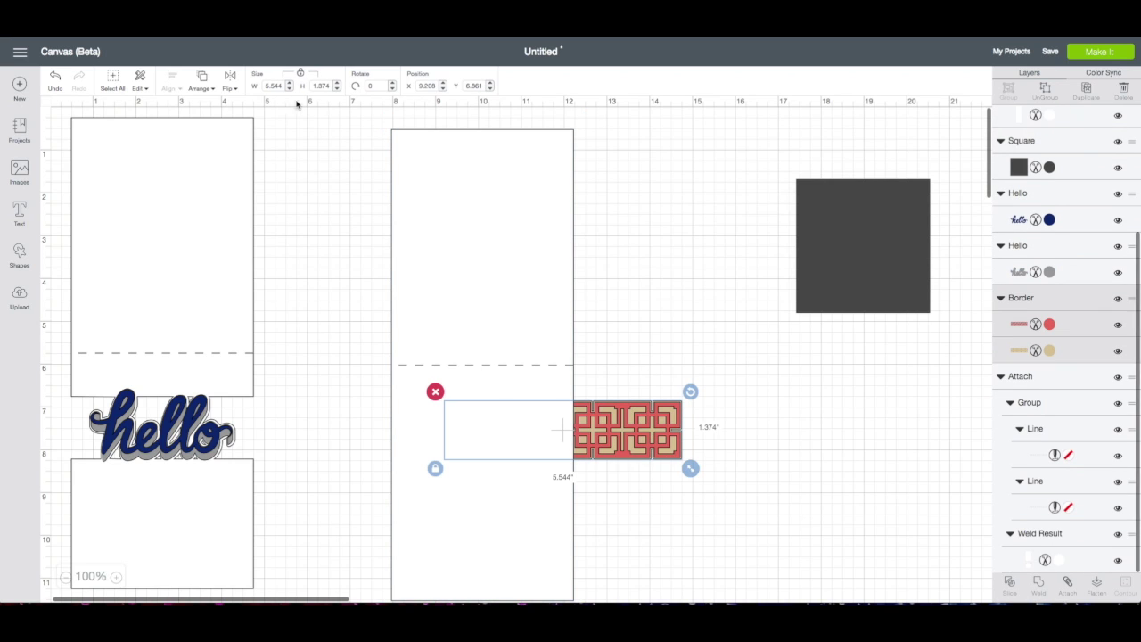
{"action": "left_click", "coordinate": [205, 88]}
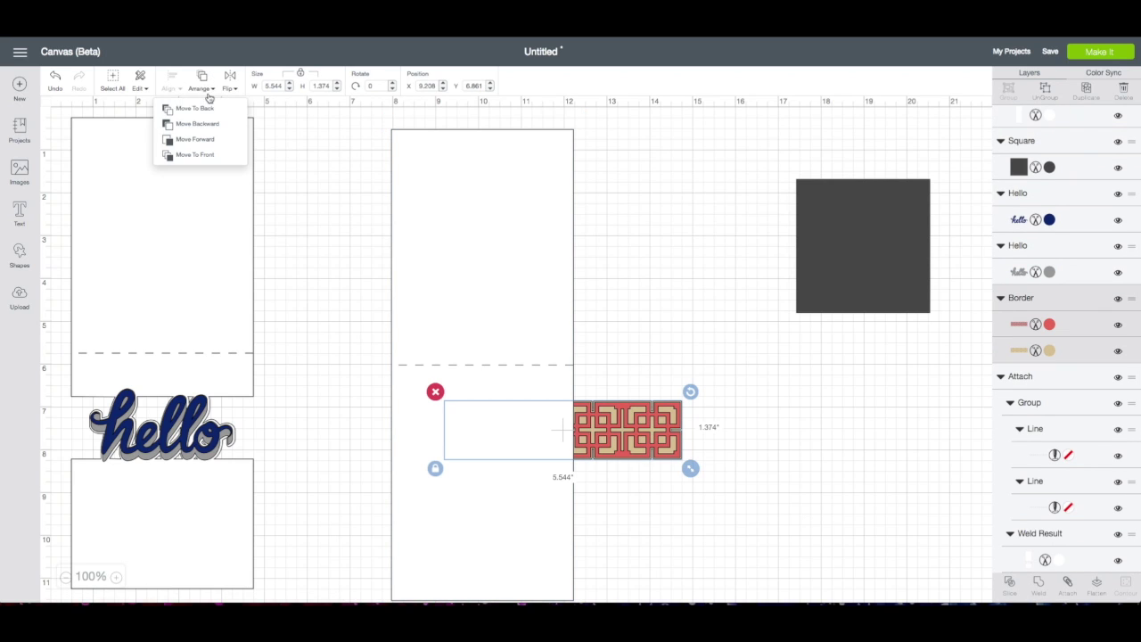
{"action": "left_click", "coordinate": [203, 154]}
Shrink the border to about 3.93 by 0.98 inches and place it across the card's lower half, within its side edges.
{"action": "left_click_drag", "start_coordinate": [586, 427], "coordinate": [512, 464]}
{"action": "left_click_drag", "start_coordinate": [603, 498], "coordinate": [562, 489]}
{"action": "left_click_drag", "start_coordinate": [506, 458], "coordinate": [525, 457]}
{"action": "left_click_drag", "start_coordinate": [581, 489], "coordinate": [565, 485]}
{"action": "left_click_drag", "start_coordinate": [520, 455], "coordinate": [518, 456]}
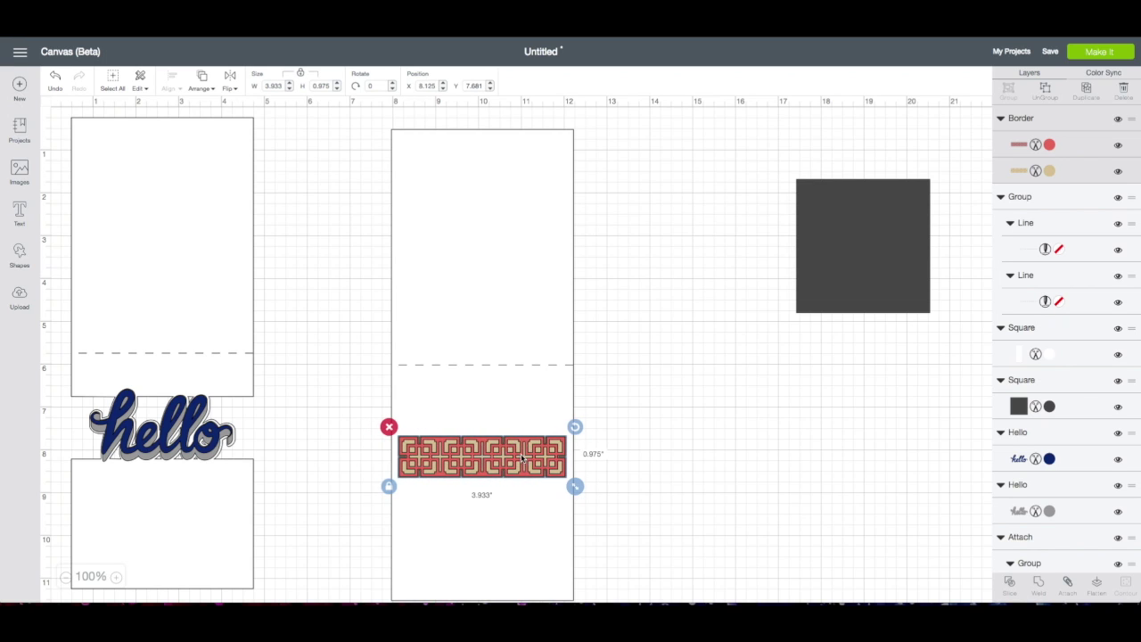
Move the dark square to the border, unlock its proportions and reshape it into a strip about 3.78 by 1.26 inches.
{"action": "scroll", "coordinate": [548, 440], "scroll_direction": "right", "scroll_amount": 1}
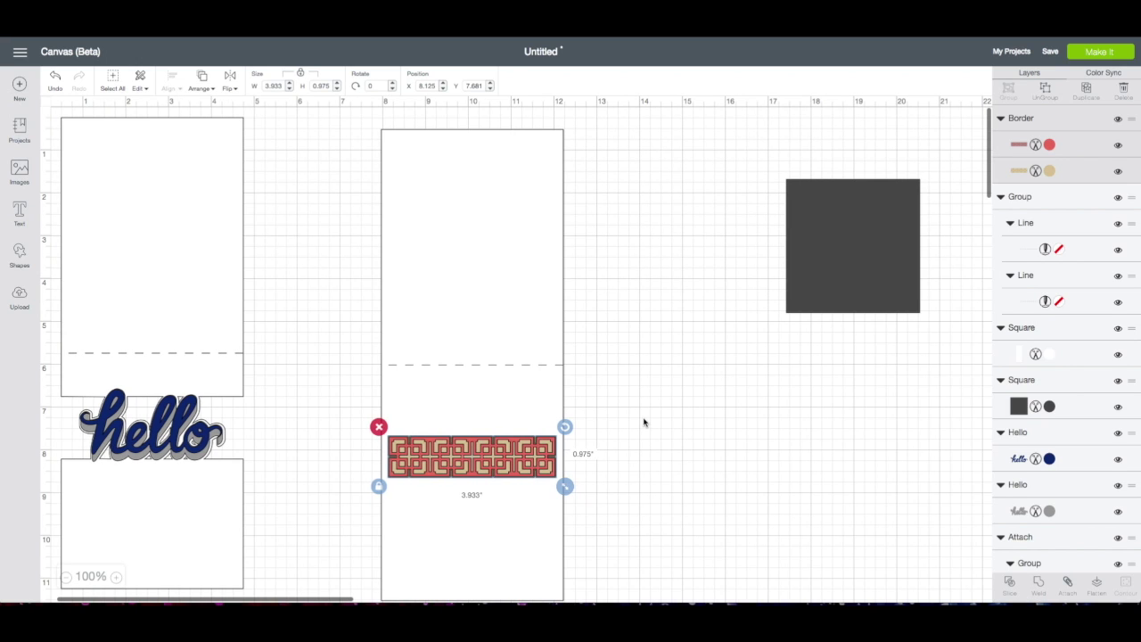
{"action": "scroll", "coordinate": [643, 421], "scroll_direction": "down", "scroll_amount": 2}
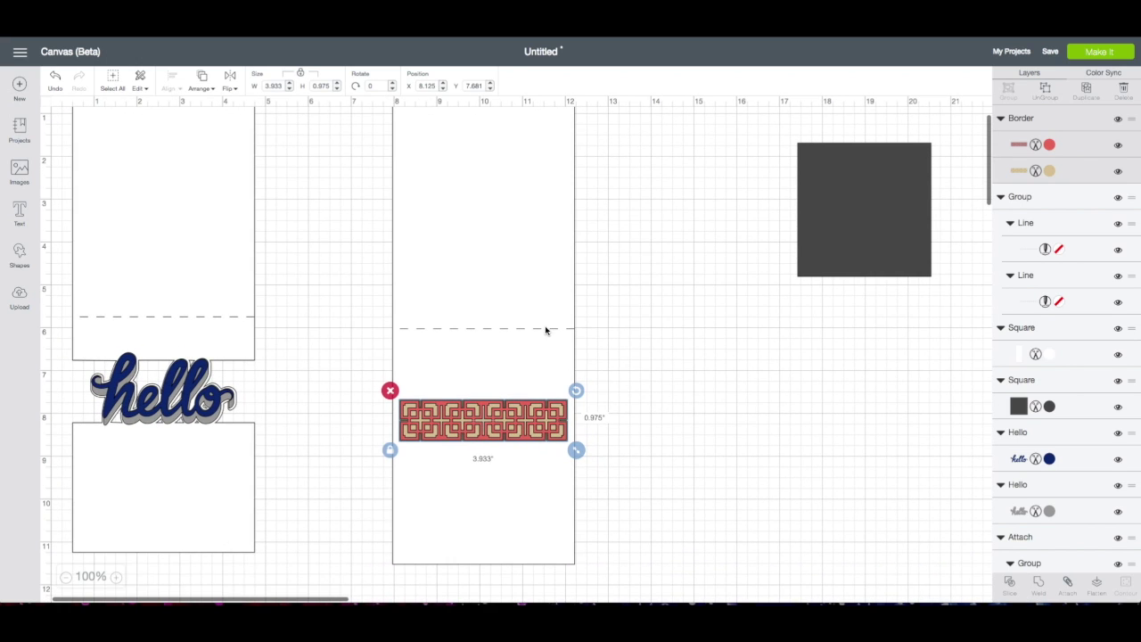
{"action": "scroll", "coordinate": [546, 331], "scroll_direction": "down", "scroll_amount": 1}
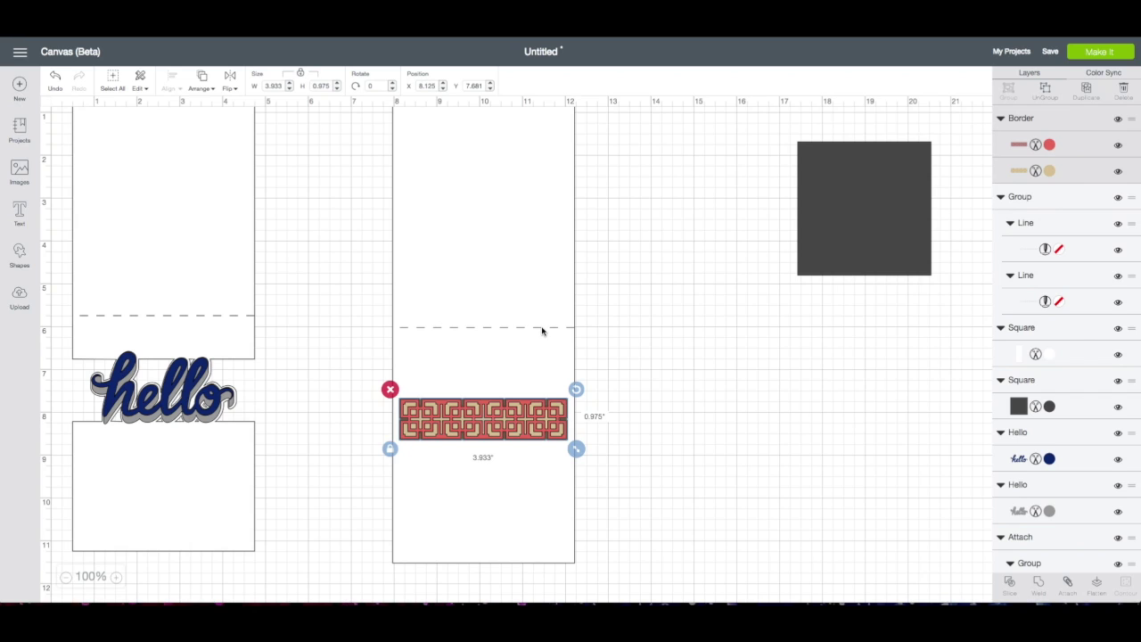
{"action": "left_click_drag", "start_coordinate": [847, 246], "coordinate": [682, 430]}
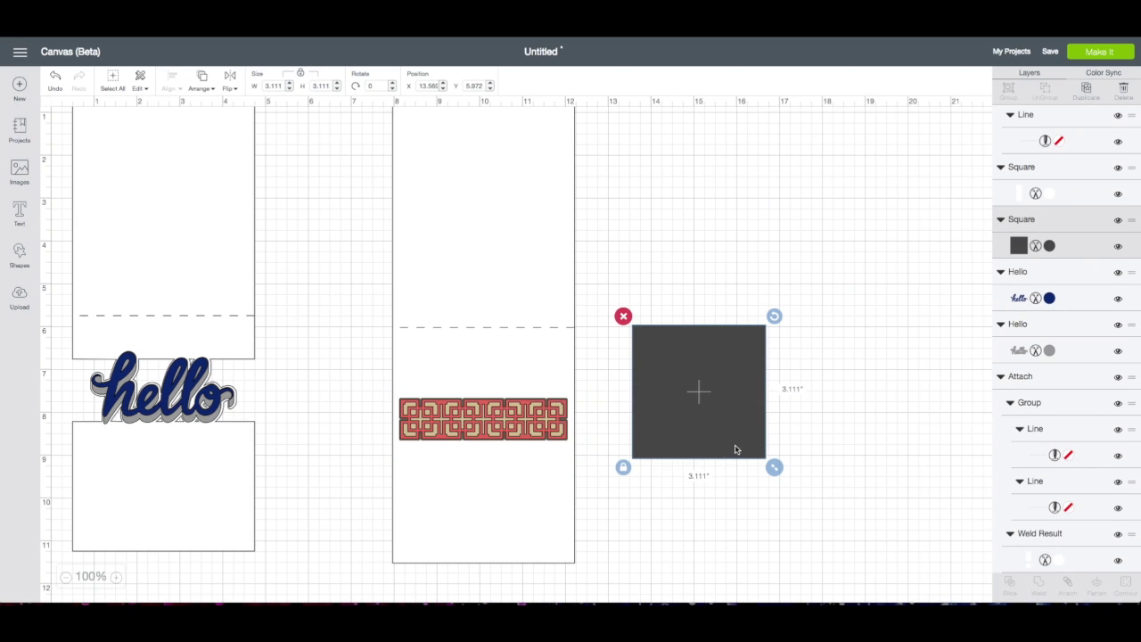
{"action": "left_click", "coordinate": [626, 468]}
{"action": "left_click_drag", "start_coordinate": [778, 470], "coordinate": [567, 443]}
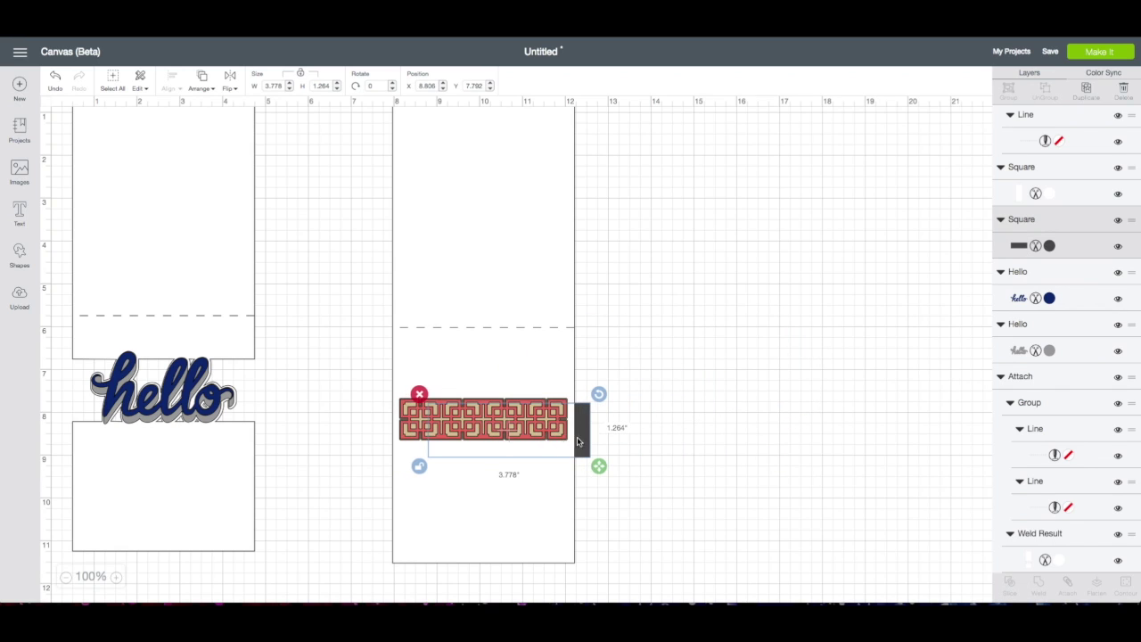
Layer the dark strip just behind the border and fit it across the full card width at about 4.32 by 0.78 inches.
{"action": "left_click", "coordinate": [204, 82]}
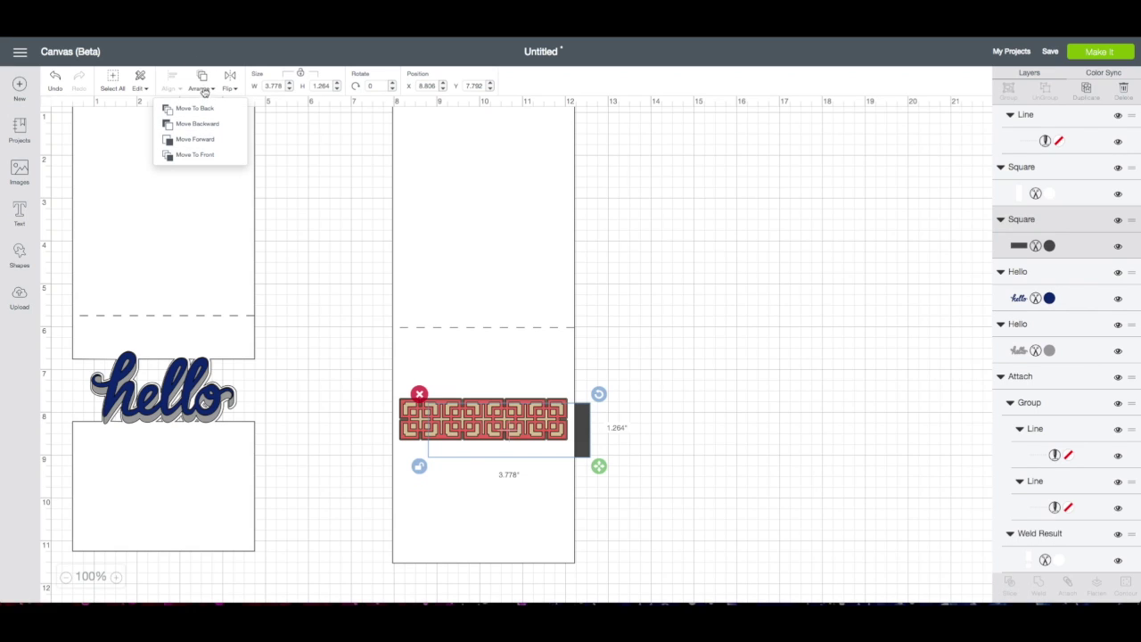
{"action": "left_click", "coordinate": [196, 154]}
{"action": "left_click", "coordinate": [204, 87]}
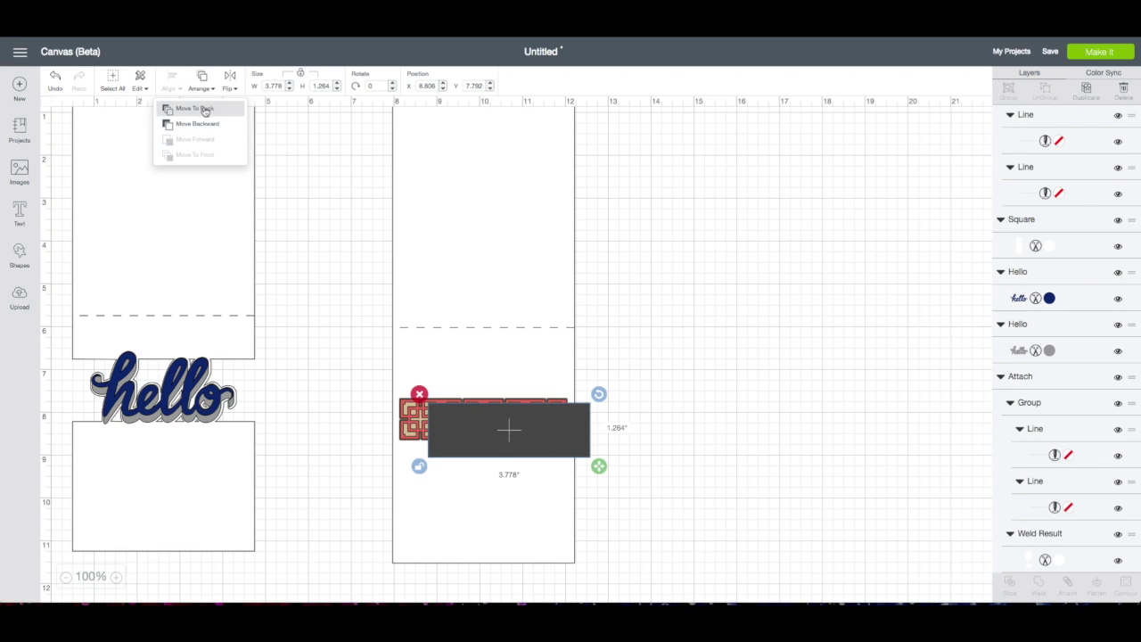
{"action": "left_click", "coordinate": [201, 125]}
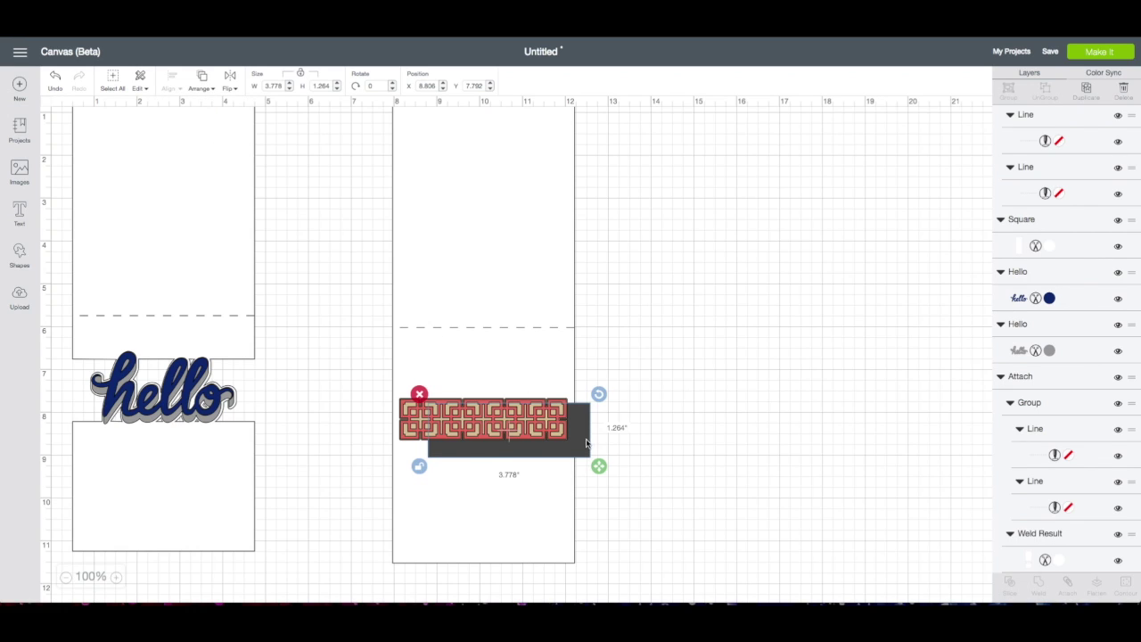
{"action": "mouse_move", "coordinate": [580, 436]}
{"action": "left_mouse_down"}
{"action": "mouse_move", "coordinate": [549, 442]}
{"action": "mouse_move", "coordinate": [591, 445]}
{"action": "mouse_move", "coordinate": [573, 420]}
{"action": "left_mouse_up"}
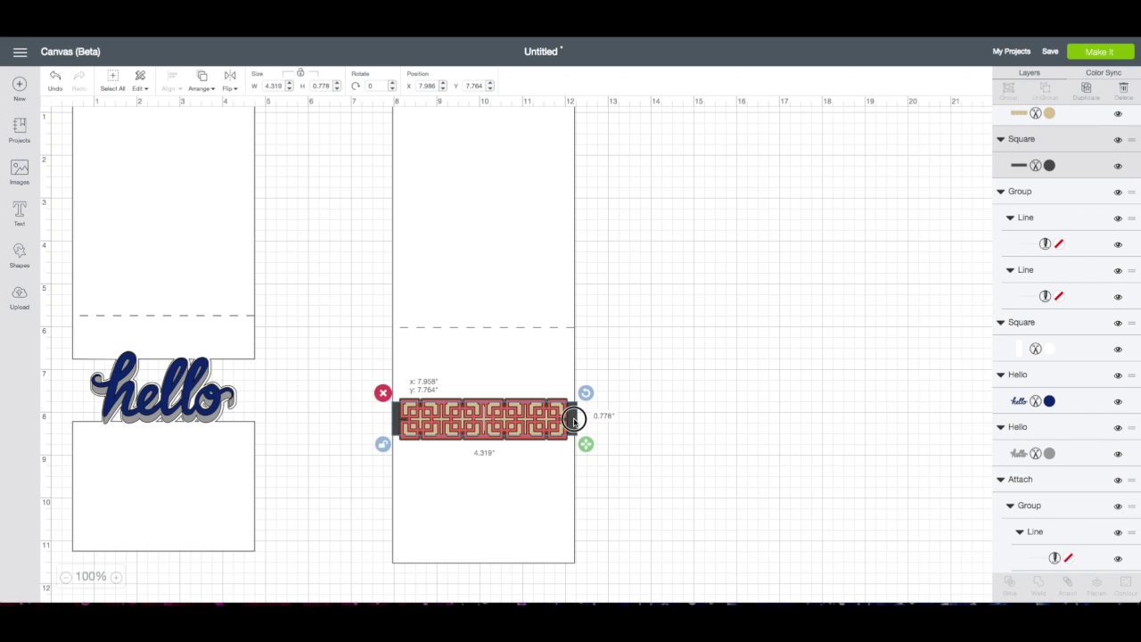
{"action": "left_click", "coordinate": [573, 420]}
Move the border and the score line off the card, leaving only the dark strip on it.
{"action": "left_click_drag", "start_coordinate": [573, 420], "coordinate": [855, 214]}
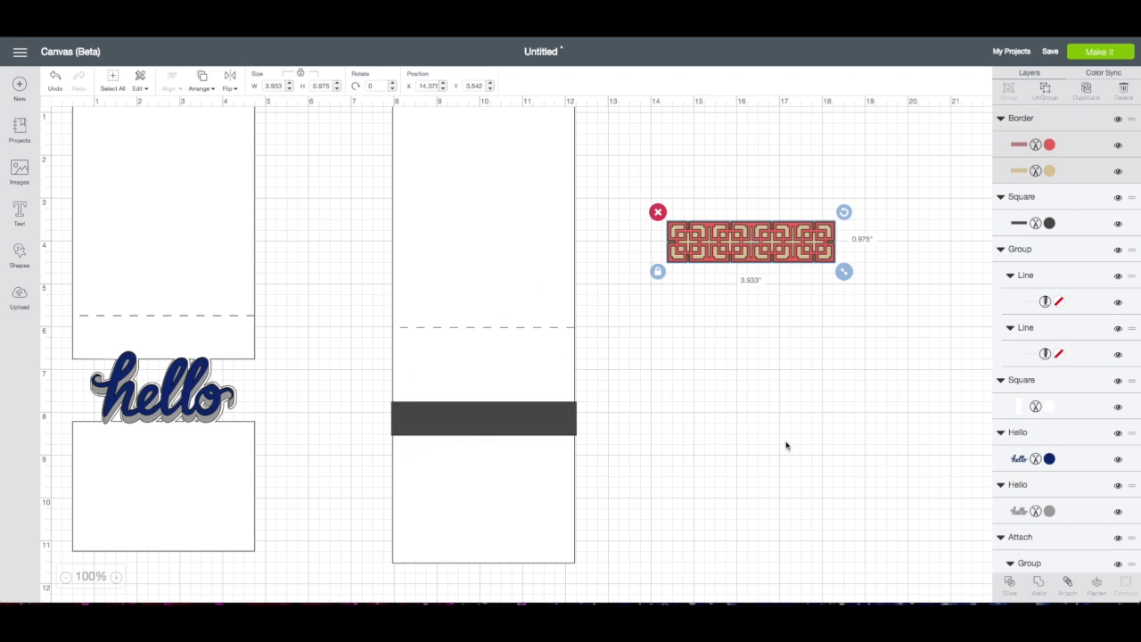
{"action": "left_click", "coordinate": [500, 329]}
{"action": "left_click_drag", "start_coordinate": [500, 327], "coordinate": [654, 326]}
{"action": "key", "text": "Right"}
{"action": "key", "text": "Right"}
{"action": "key", "text": "Right"}
{"action": "key", "text": "Right"}
{"action": "key", "text": "Right"}
{"action": "key", "text": "Right"}
{"action": "key", "text": "Right"}
{"action": "key", "text": "Right"}
{"action": "key", "text": "Right"}
{"action": "key", "text": "Right"}
{"action": "key", "text": "Right"}
{"action": "key", "text": "Right"}
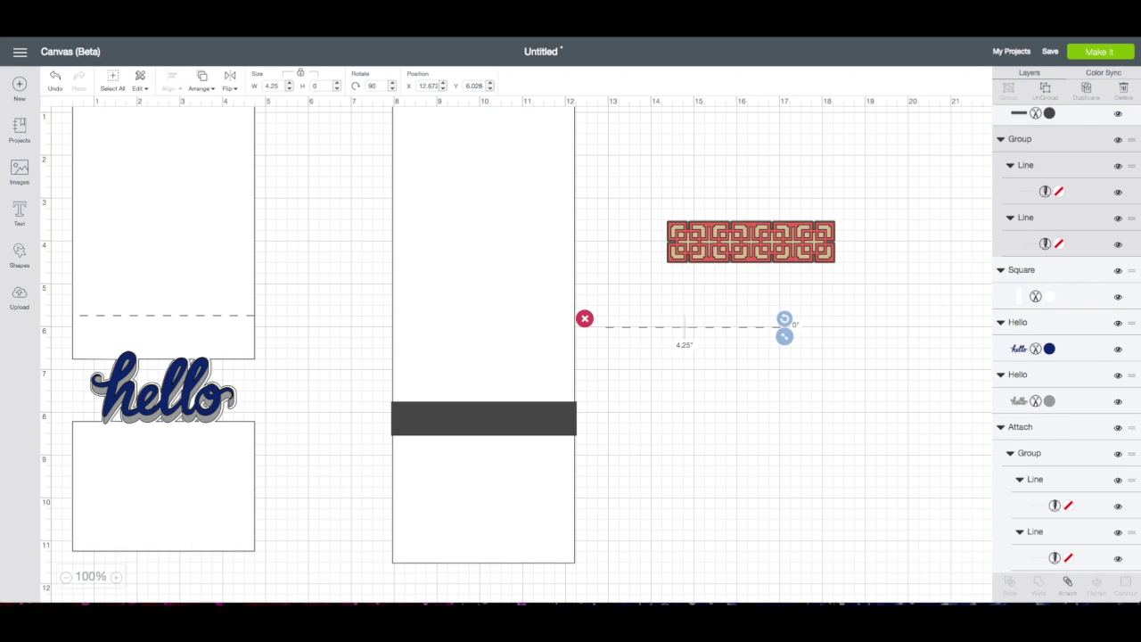
{"action": "key", "text": "Right"}
{"action": "key", "text": "Right"}
{"action": "key", "text": "Right"}
{"action": "key", "text": "Right"}
{"action": "key", "text": "Right"}
{"action": "key", "text": "Right"}
{"action": "key", "text": "Right"}
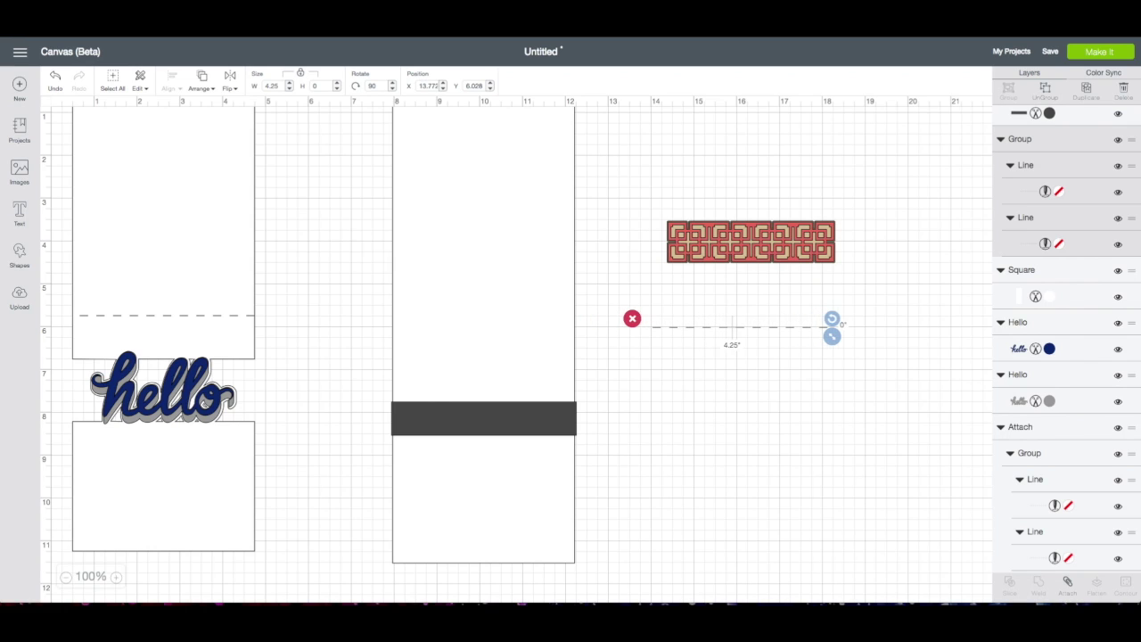
{"action": "scroll", "coordinate": [628, 375], "scroll_direction": "up", "scroll_amount": 1}
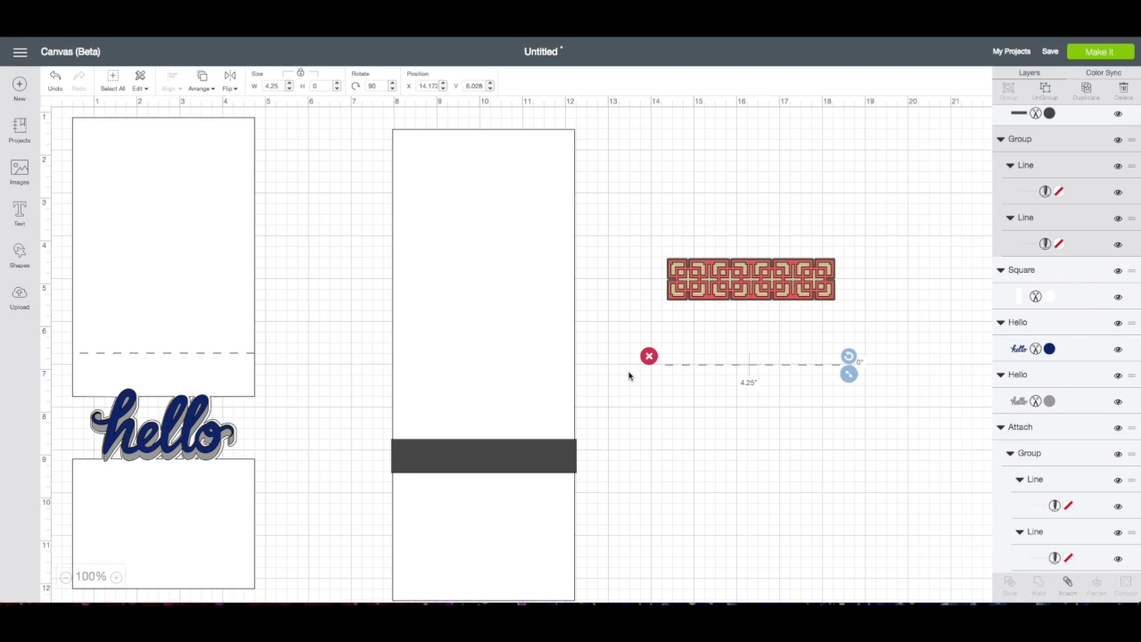
Slice the white card with the dark strip and delete the leftover slice pieces to open a gap.
{"action": "left_click_drag", "start_coordinate": [384, 121], "coordinate": [584, 549]}
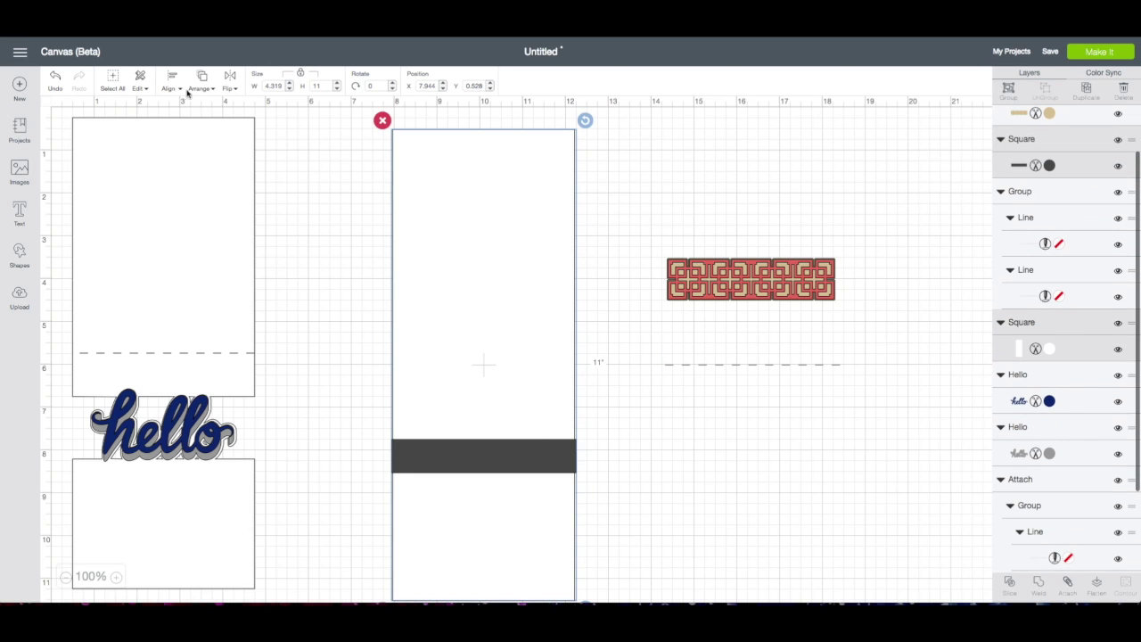
{"action": "left_click", "coordinate": [1009, 584]}
{"action": "left_click", "coordinate": [522, 458]}
{"action": "left_click", "coordinate": [425, 458]}
{"action": "left_click", "coordinate": [402, 443]}
{"action": "left_click", "coordinate": [383, 431]}
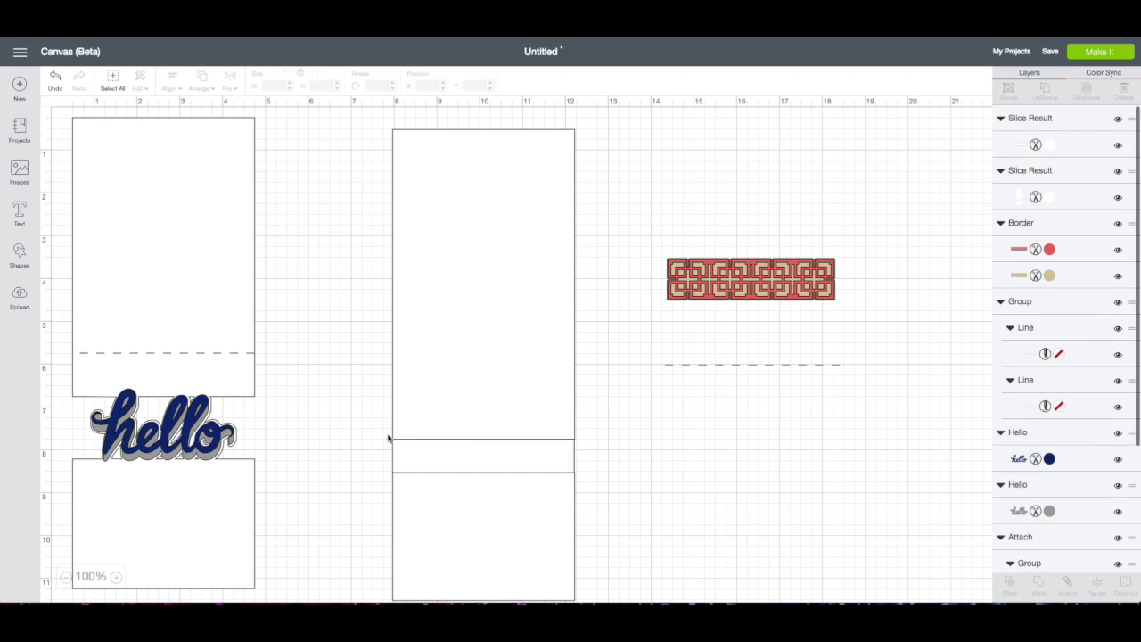
{"action": "left_click", "coordinate": [400, 451]}
{"action": "left_click", "coordinate": [382, 430]}
Send the sliced white card to the back of the layer order.
{"action": "left_click", "coordinate": [472, 395]}
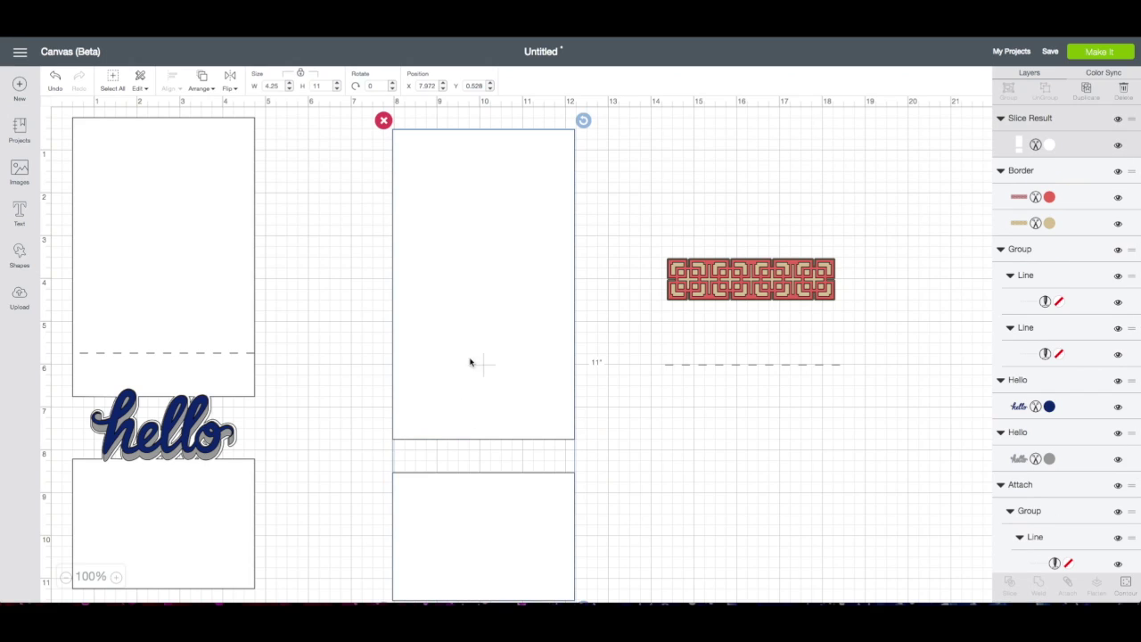
{"action": "left_click", "coordinate": [200, 87]}
{"action": "left_click", "coordinate": [194, 108]}
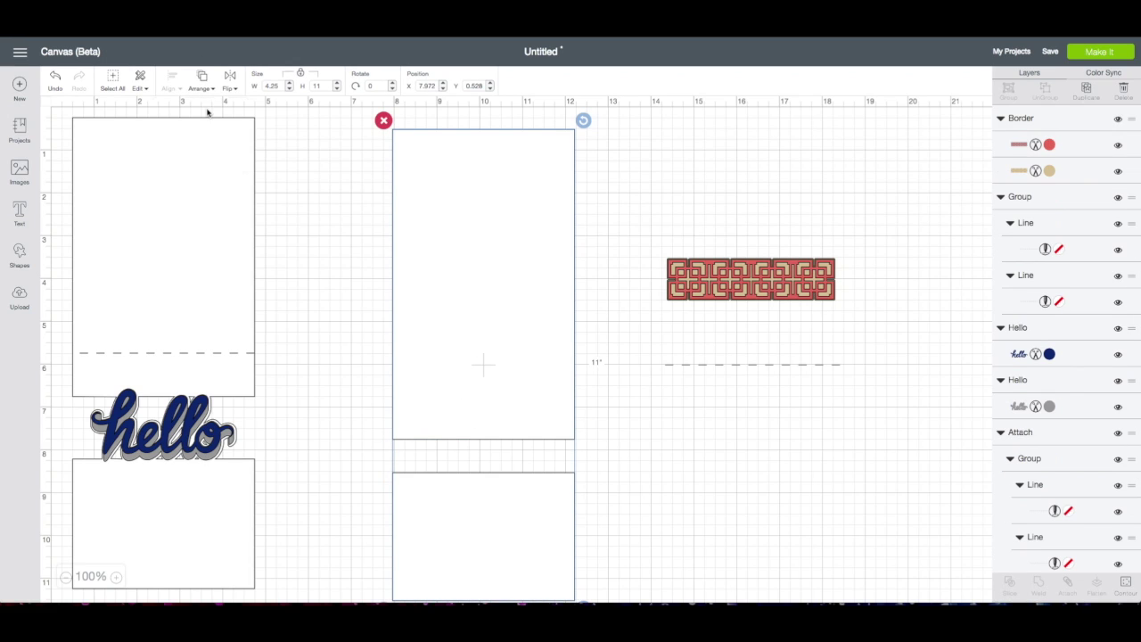
Ungroup the border, set its red lattice aside and place the tan backing across the gap in the card.
{"action": "left_click", "coordinate": [753, 289]}
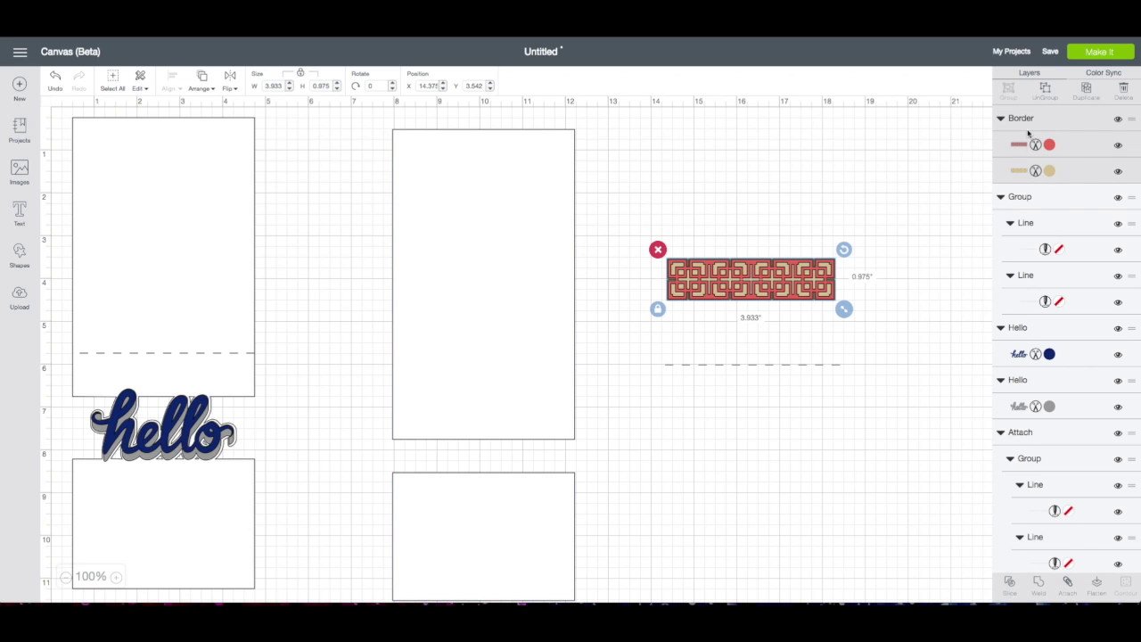
{"action": "left_click", "coordinate": [1044, 87]}
{"action": "left_click_drag", "start_coordinate": [751, 272], "coordinate": [745, 218]}
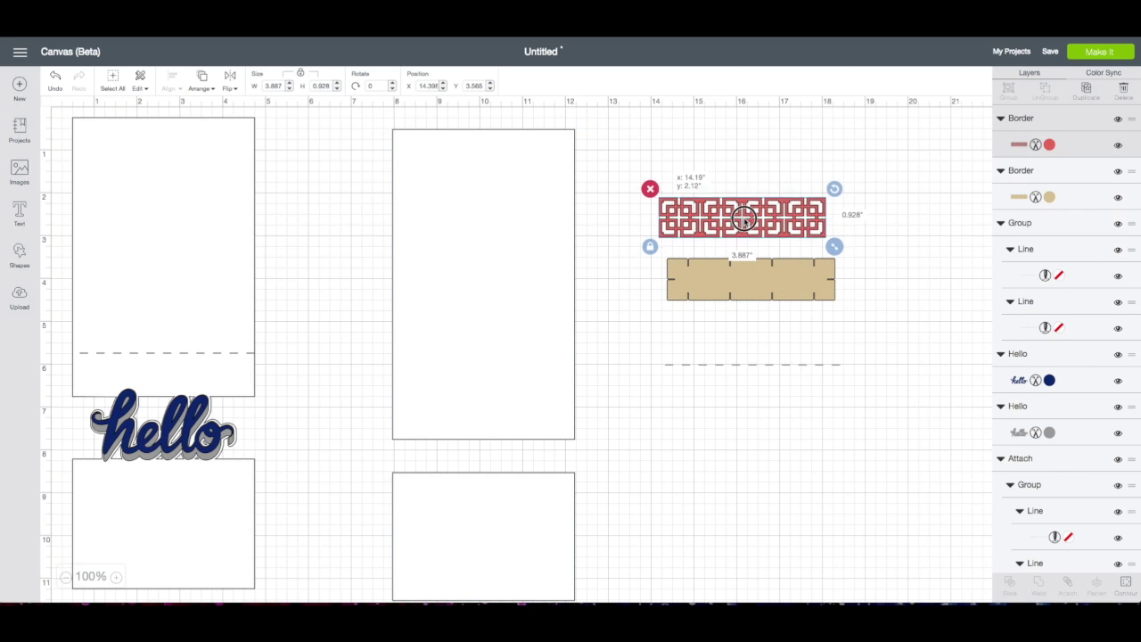
{"action": "left_click_drag", "start_coordinate": [750, 276], "coordinate": [500, 445]}
{"action": "left_click", "coordinate": [631, 452]}
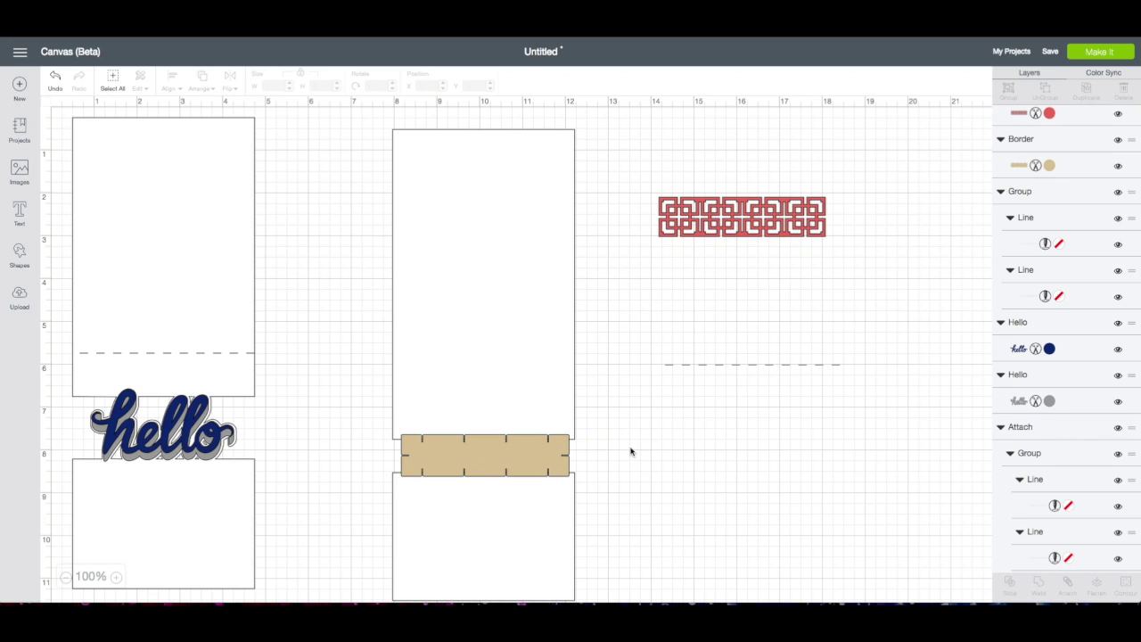
Center the tan backing horizontally on the sliced card and weld the two together.
{"action": "left_click_drag", "start_coordinate": [383, 116], "coordinate": [583, 597]}
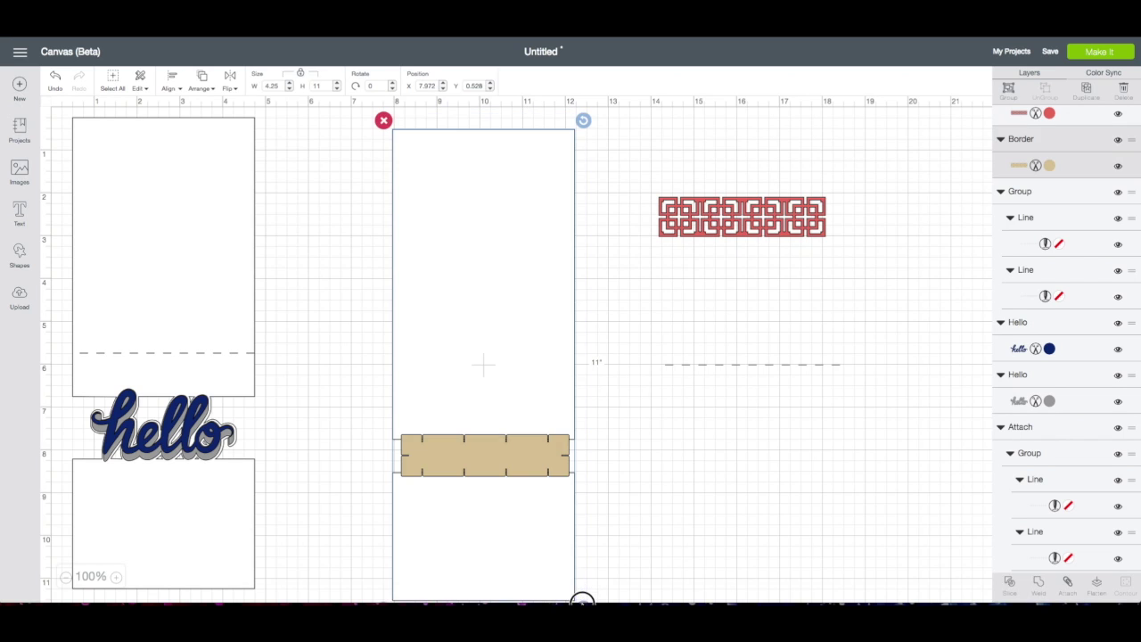
{"action": "left_click", "coordinate": [175, 92]}
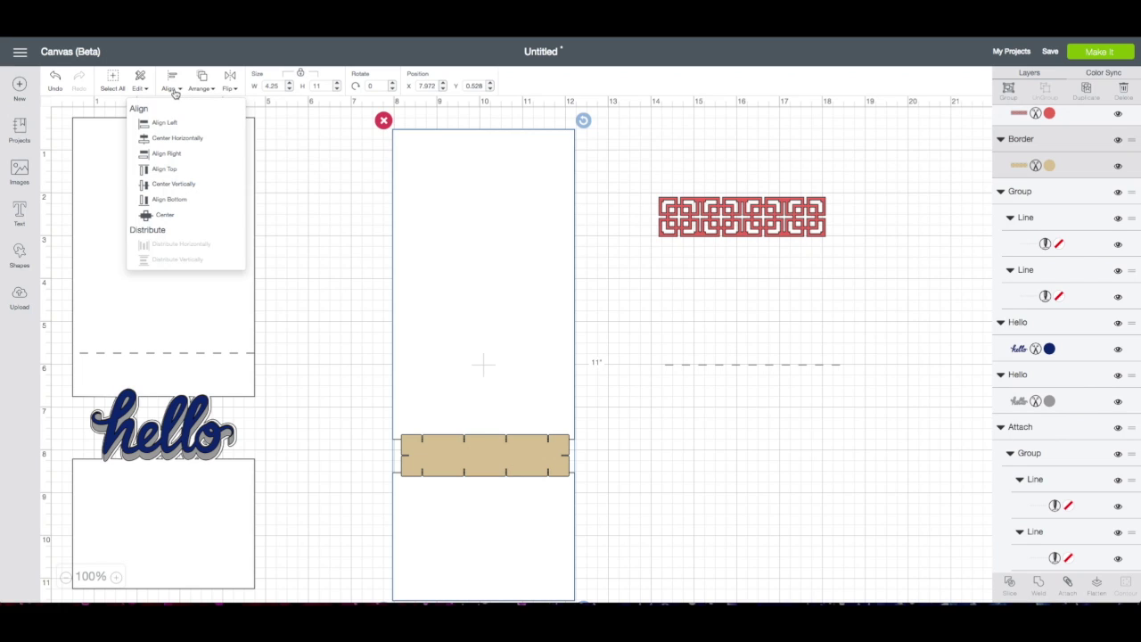
{"action": "left_click", "coordinate": [186, 139]}
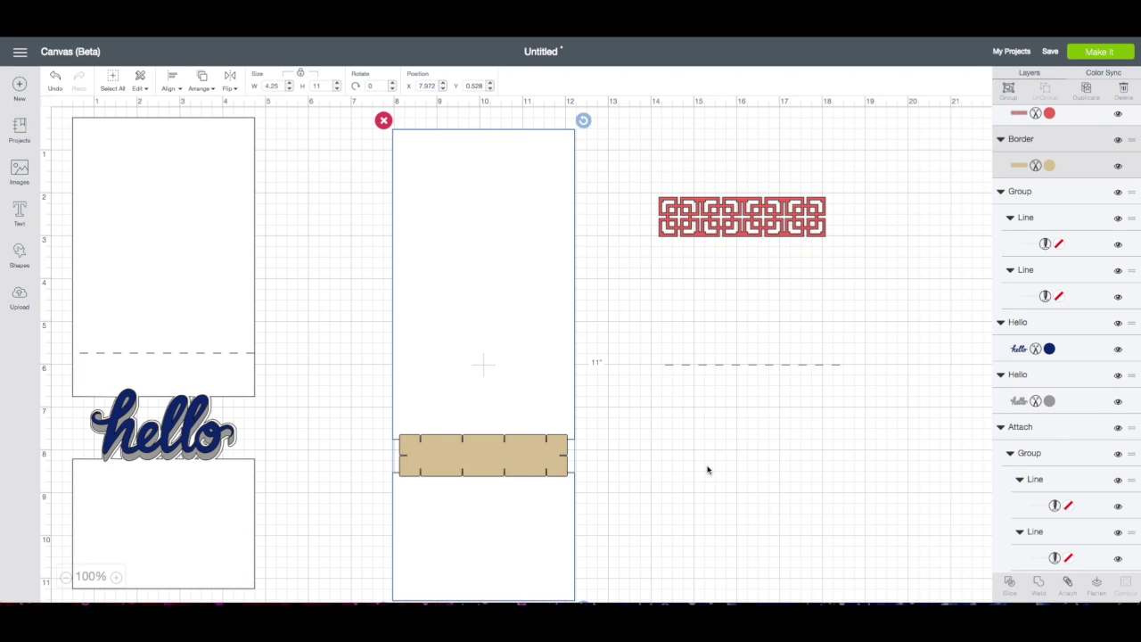
{"action": "left_click", "coordinate": [1039, 583]}
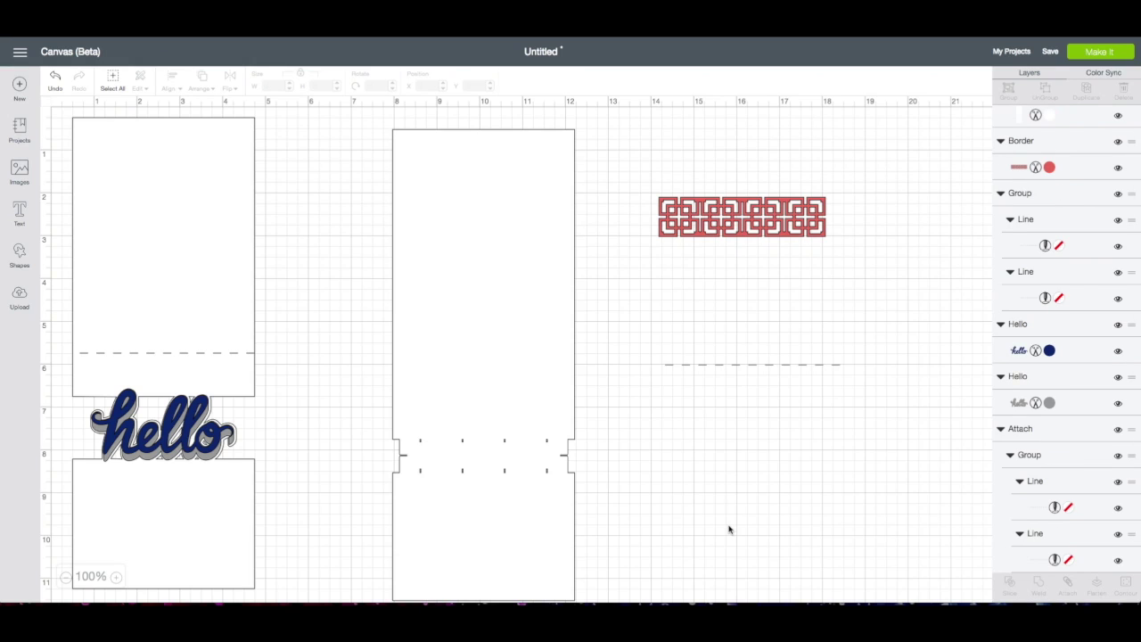
Move the score line sideways from the open canvas until it overlaps the welded card.
{"action": "scroll", "coordinate": [680, 374], "scroll_direction": "right", "scroll_amount": 1}
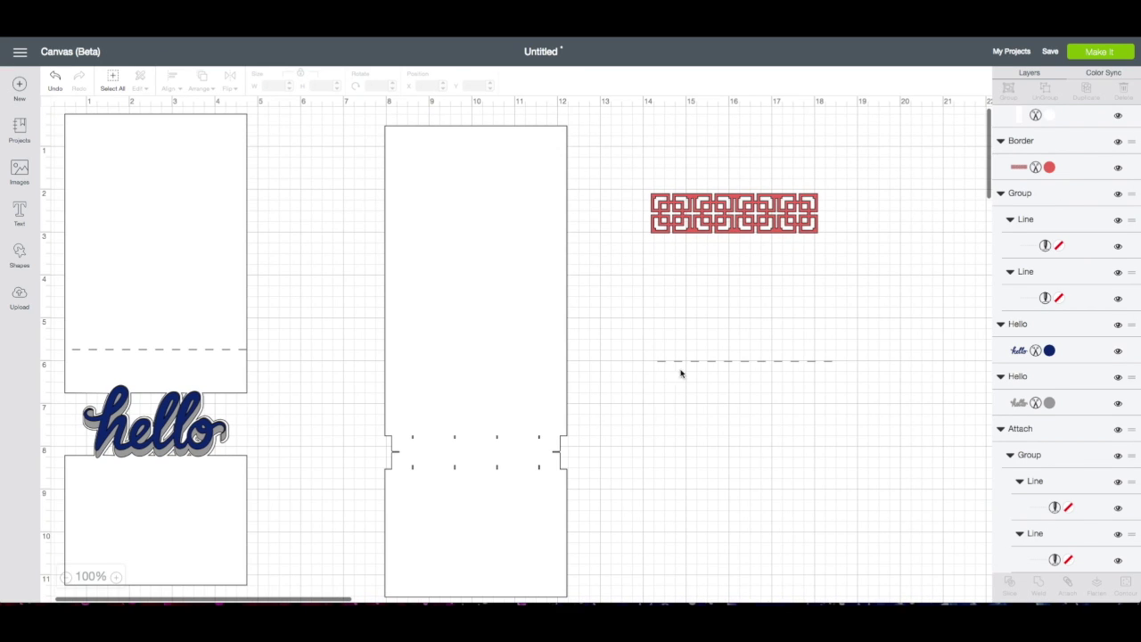
{"action": "left_click", "coordinate": [757, 362]}
{"action": "key", "text": "Left"}
{"action": "key", "text": "Left"}
{"action": "key", "text": "Left"}
{"action": "key", "text": "Left"}
{"action": "key", "text": "Left"}
{"action": "key", "text": "Left"}
{"action": "key", "text": "Left"}
{"action": "key", "text": "Left"}
{"action": "key", "text": "Left"}
{"action": "key", "text": "Left"}
{"action": "key", "text": "Left"}
{"action": "key", "text": "Left"}
{"action": "key", "text": "Left"}
{"action": "key", "text": "Left"}
{"action": "key", "text": "Left"}
{"action": "key", "text": "Left"}
{"action": "key", "text": "Left"}
{"action": "key", "text": "Left"}
{"action": "key", "text": "Left"}
{"action": "key", "text": "Left"}
{"action": "key", "text": "Left"}
{"action": "key", "text": "Left"}
{"action": "key", "text": "Left"}
{"action": "key", "text": "Left"}
{"action": "key", "text": "Left"}
{"action": "key", "text": "Left"}
{"action": "key", "text": "Left"}
{"action": "key", "text": "Left"}
{"action": "key", "text": "Left"}
{"action": "key", "text": "Left"}
{"action": "key", "text": "Left"}
{"action": "key", "text": "Left"}
{"action": "key", "text": "Left"}
{"action": "key", "text": "Left"}
{"action": "key", "text": "Left"}
{"action": "key", "text": "Left"}
Send the welded card to the back so it sits behind the score line.
{"action": "left_click", "coordinate": [418, 194]}
{"action": "left_click", "coordinate": [205, 88]}
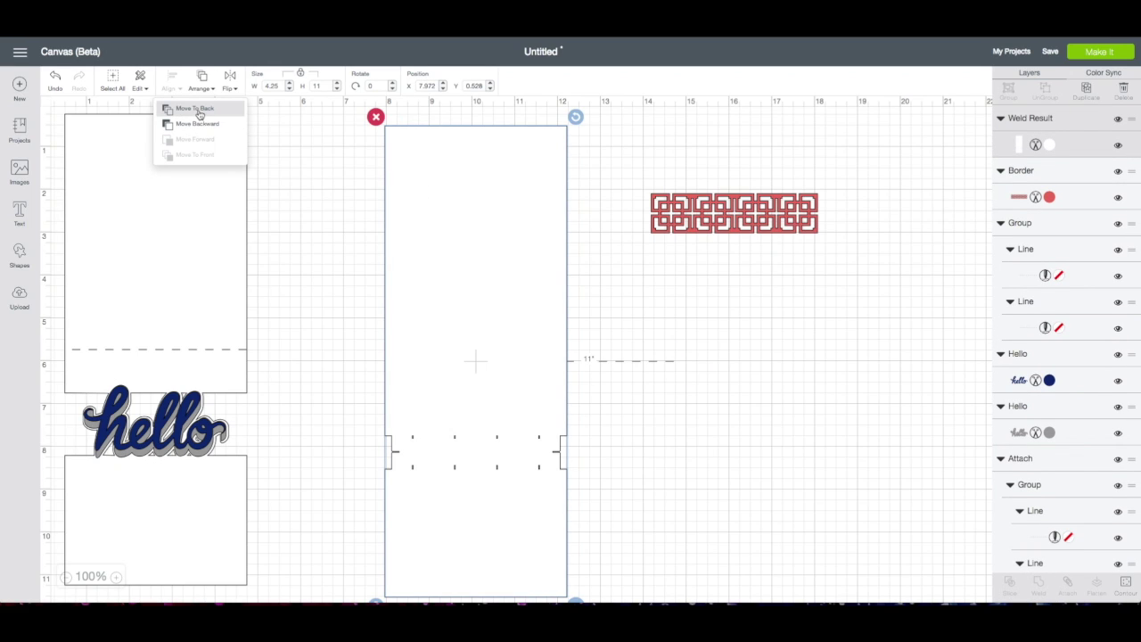
{"action": "left_click", "coordinate": [196, 109]}
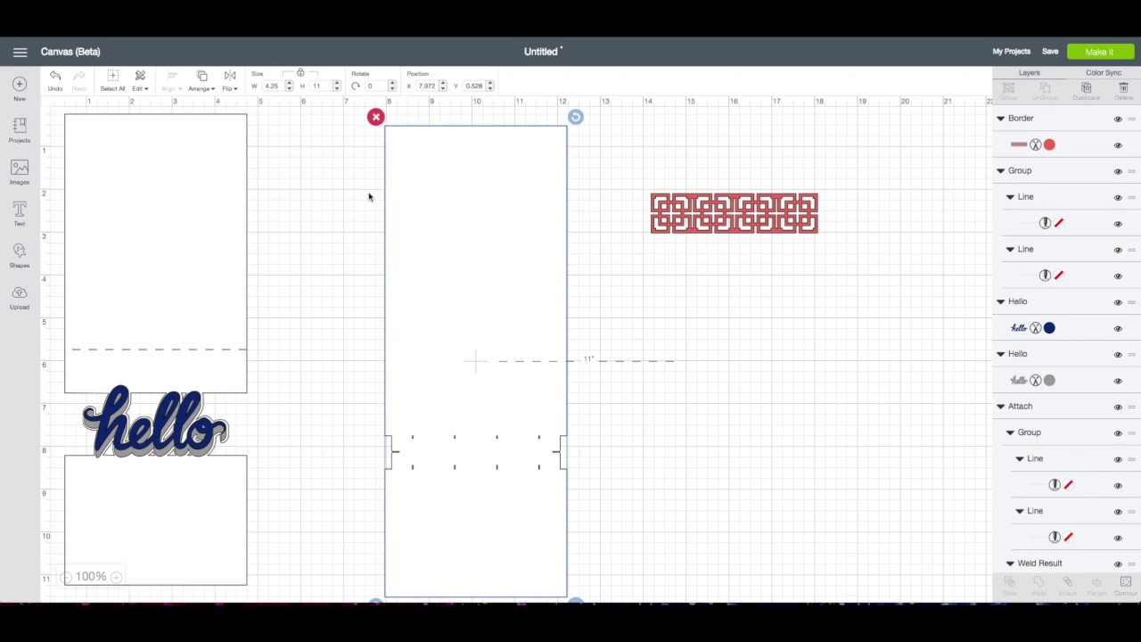
Nudge the score line sideways until it spans the width of the welded card.
{"action": "left_click", "coordinate": [651, 362]}
{"action": "key", "text": "Left"}
{"action": "key", "text": "Left"}
{"action": "key", "text": "Left"}
{"action": "key", "text": "Left"}
{"action": "key", "text": "Left"}
{"action": "key", "text": "Left"}
{"action": "key", "text": "Left"}
{"action": "key", "text": "Left"}
{"action": "key", "text": "Left"}
{"action": "key", "text": "Left"}
{"action": "key", "text": "Left"}
{"action": "key", "text": "Left"}
{"action": "key", "text": "Left"}
{"action": "key", "text": "Left"}
{"action": "key", "text": "Left"}
{"action": "key", "text": "Left"}
{"action": "key", "text": "Left"}
{"action": "key", "text": "Left"}
{"action": "key", "text": "Left"}
{"action": "key", "text": "Left"}
{"action": "key", "text": "Left"}
{"action": "key", "text": "Left"}
{"action": "key", "text": "Left"}
{"action": "key", "text": "Left"}
{"action": "key", "text": "Left"}
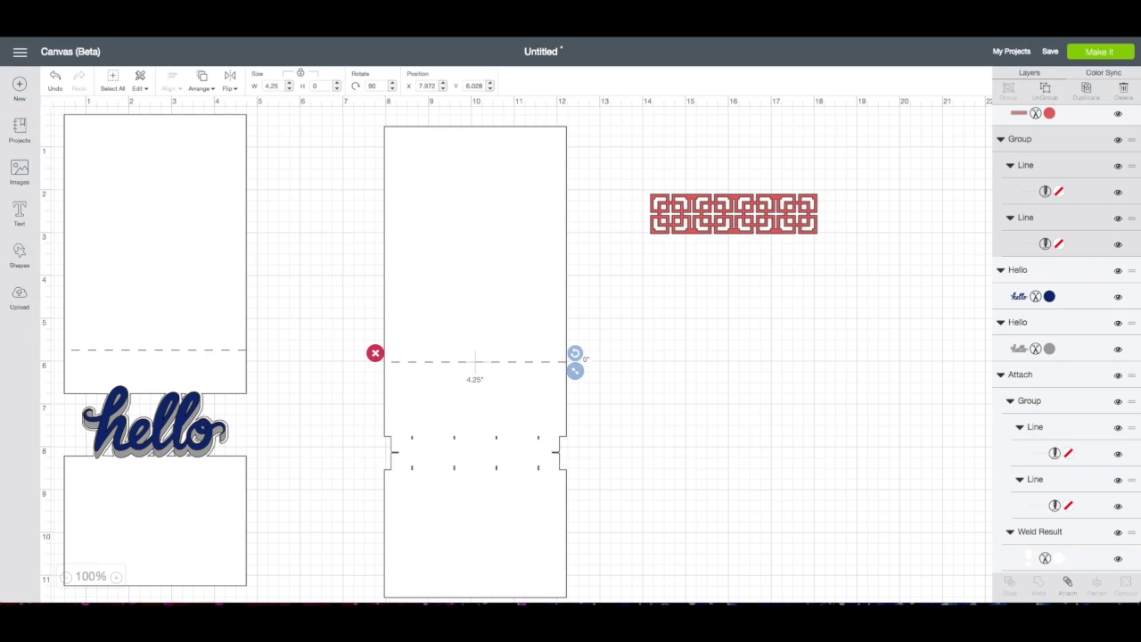
{"action": "key", "text": "Left"}
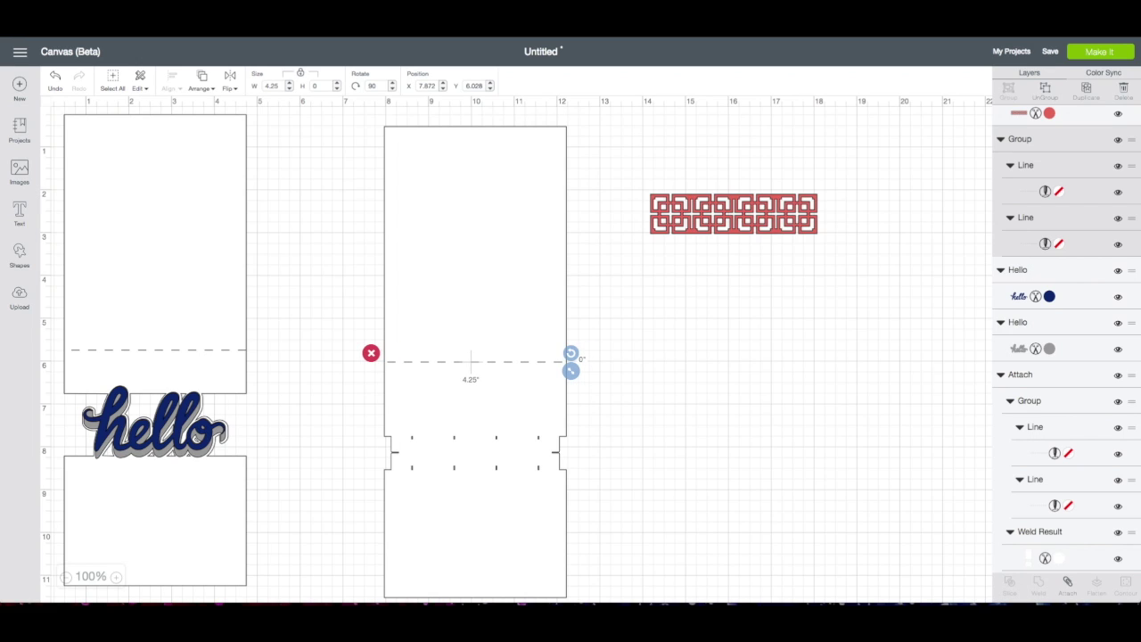
Select the second card base together with its grouped score line and attach them.
{"action": "left_click", "coordinate": [354, 184]}
{"action": "left_click_drag", "start_coordinate": [375, 114], "coordinate": [578, 601]}
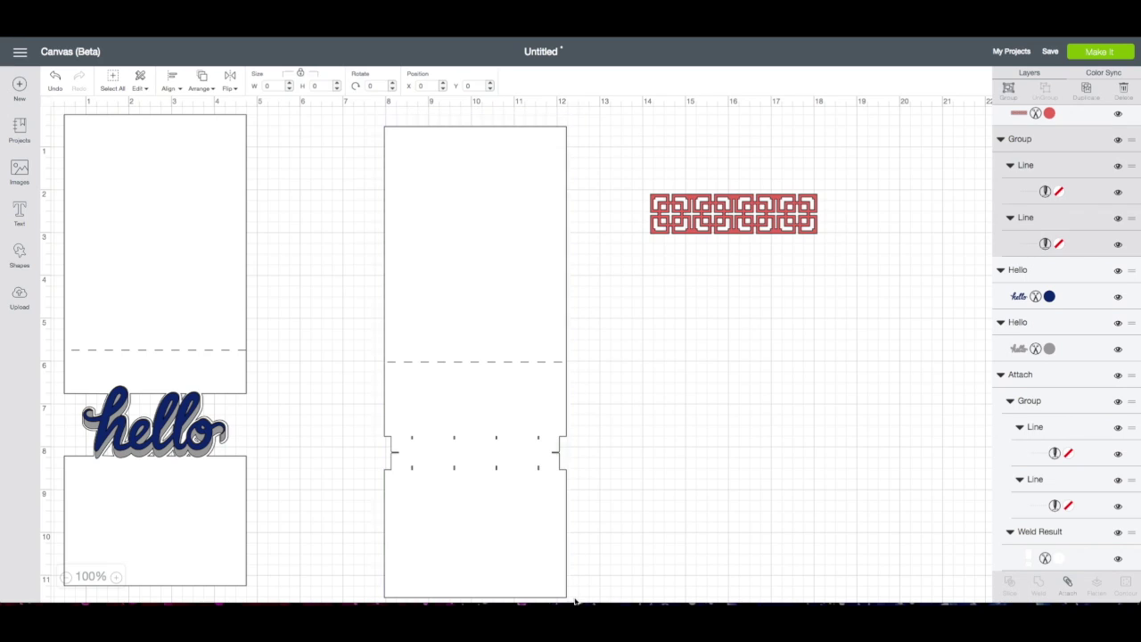
{"action": "left_click", "coordinate": [1070, 585]}
Move the red border closer to the second card and send the attached card to the back.
{"action": "left_click", "coordinate": [733, 235]}
{"action": "left_click_drag", "start_coordinate": [732, 235], "coordinate": [676, 337]}
{"action": "left_click", "coordinate": [375, 192]}
{"action": "left_click", "coordinate": [415, 188]}
{"action": "left_click", "coordinate": [201, 87]}
{"action": "left_click", "coordinate": [213, 107]}
Place the red border over the matching bridge strip between the two parts of the second card.
{"action": "left_click_drag", "start_coordinate": [724, 317], "coordinate": [523, 452]}
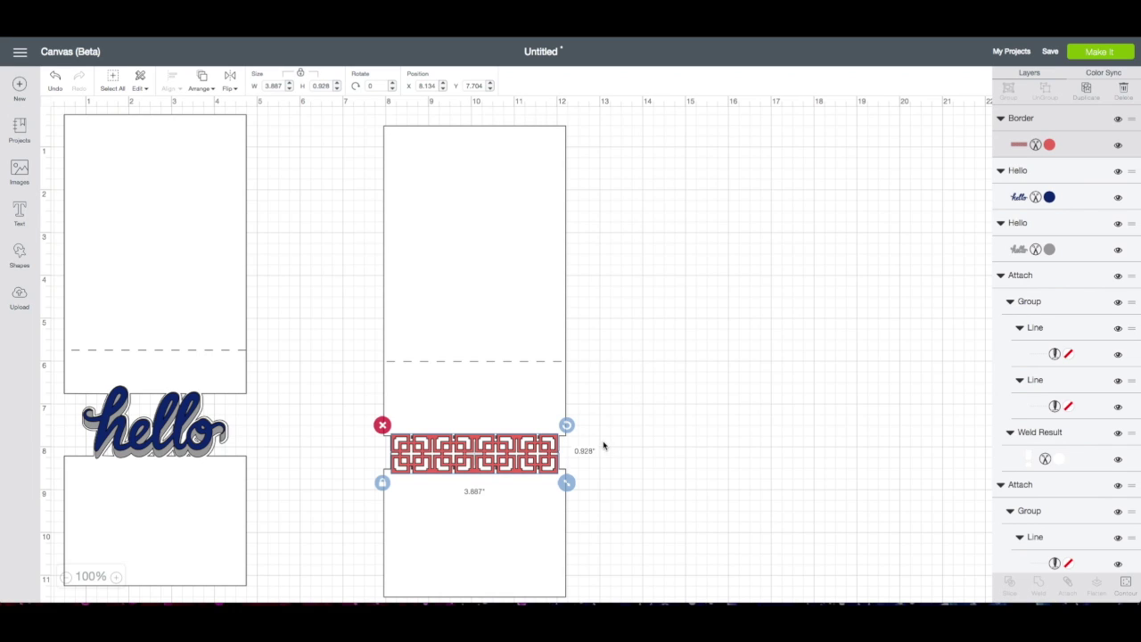
{"action": "left_click_drag", "start_coordinate": [550, 446], "coordinate": [550, 443]}
{"action": "left_click", "coordinate": [709, 404]}
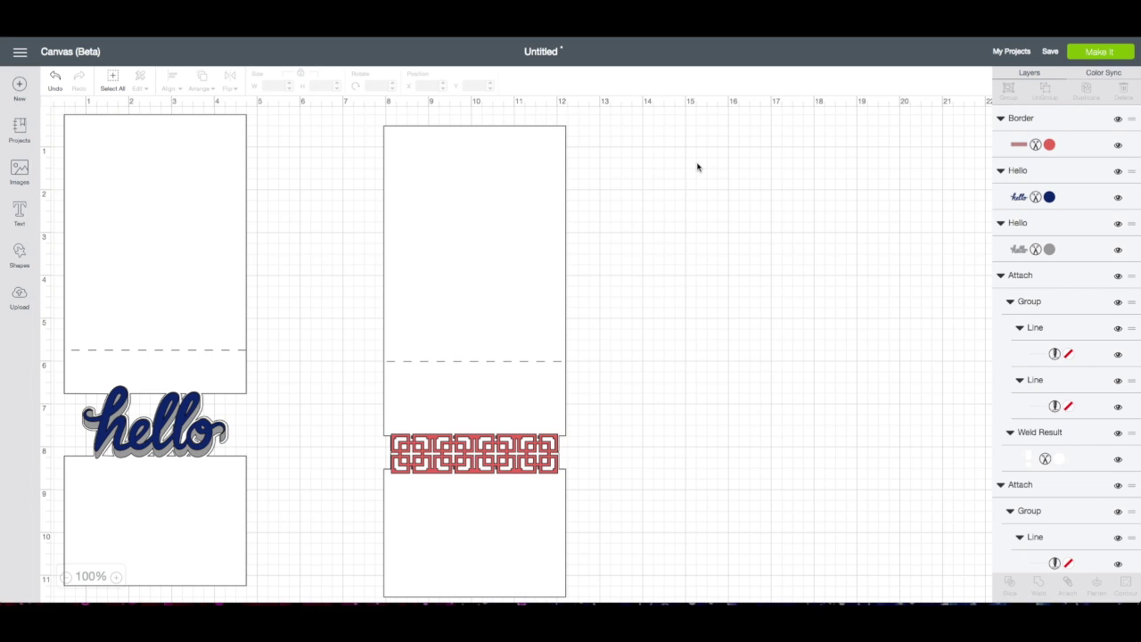
{"action": "scroll", "coordinate": [731, 488], "scroll_direction": "down", "scroll_amount": 1}
{"action": "scroll", "coordinate": [730, 487], "scroll_direction": "left", "scroll_amount": 1}
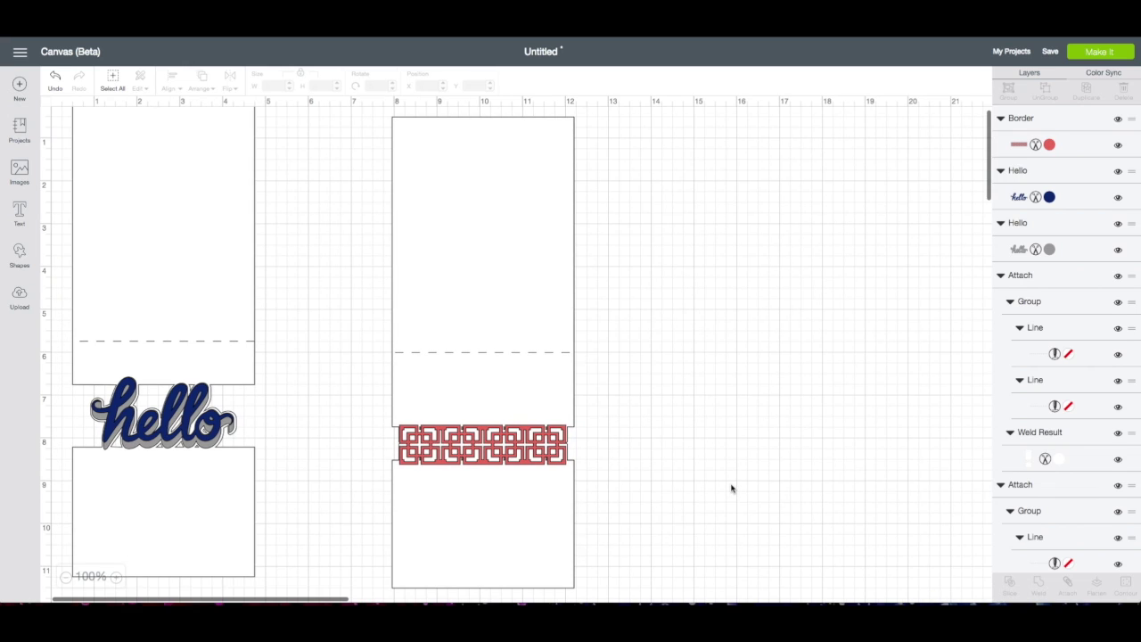
{"action": "scroll", "coordinate": [731, 487], "scroll_direction": "down", "scroll_amount": 3}
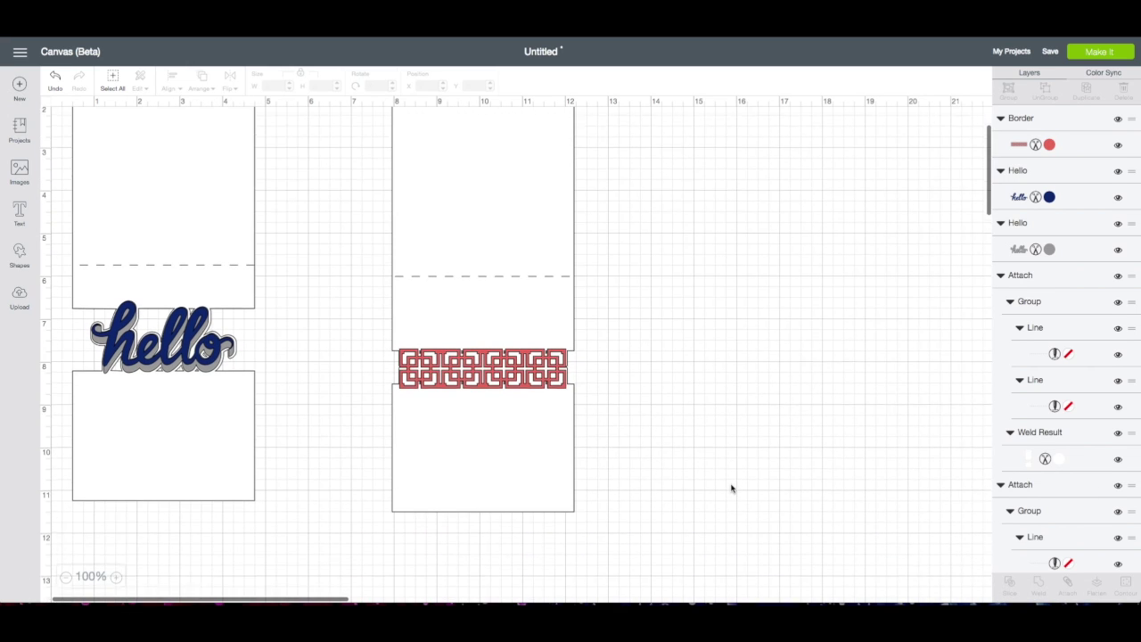
{"action": "scroll", "coordinate": [731, 487], "scroll_direction": "up", "scroll_amount": 2}
{"action": "scroll", "coordinate": [731, 487], "scroll_direction": "down", "scroll_amount": 2}
{"action": "scroll", "coordinate": [731, 487], "scroll_direction": "up", "scroll_amount": 2}
{"action": "scroll", "coordinate": [731, 487], "scroll_direction": "down", "scroll_amount": 2}
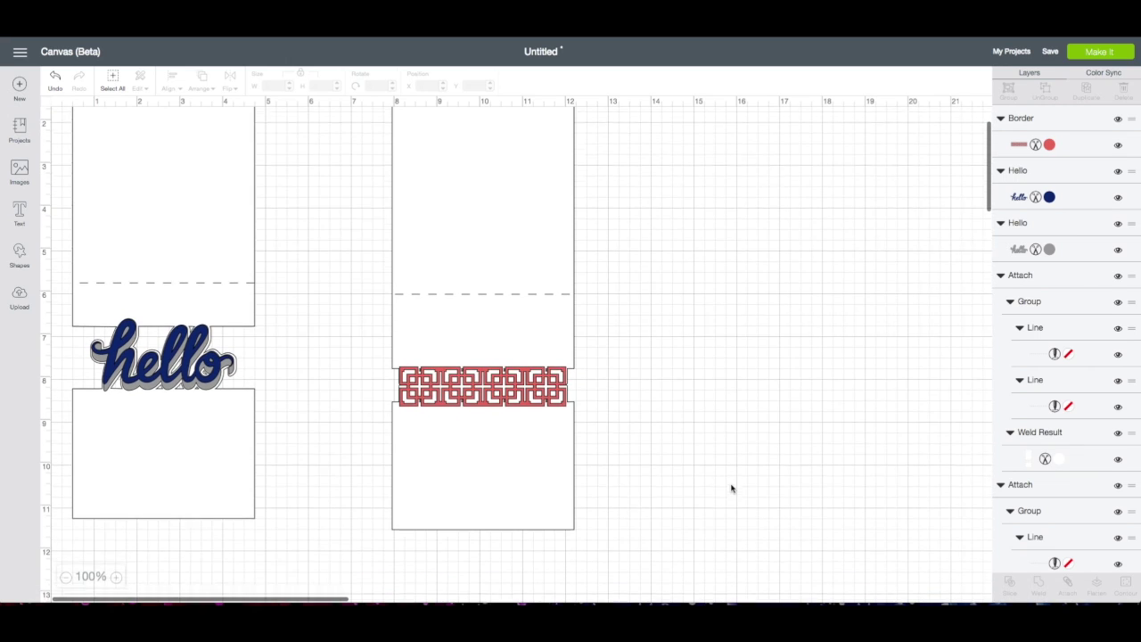
{"action": "scroll", "coordinate": [731, 488], "scroll_direction": "up", "scroll_amount": 3}
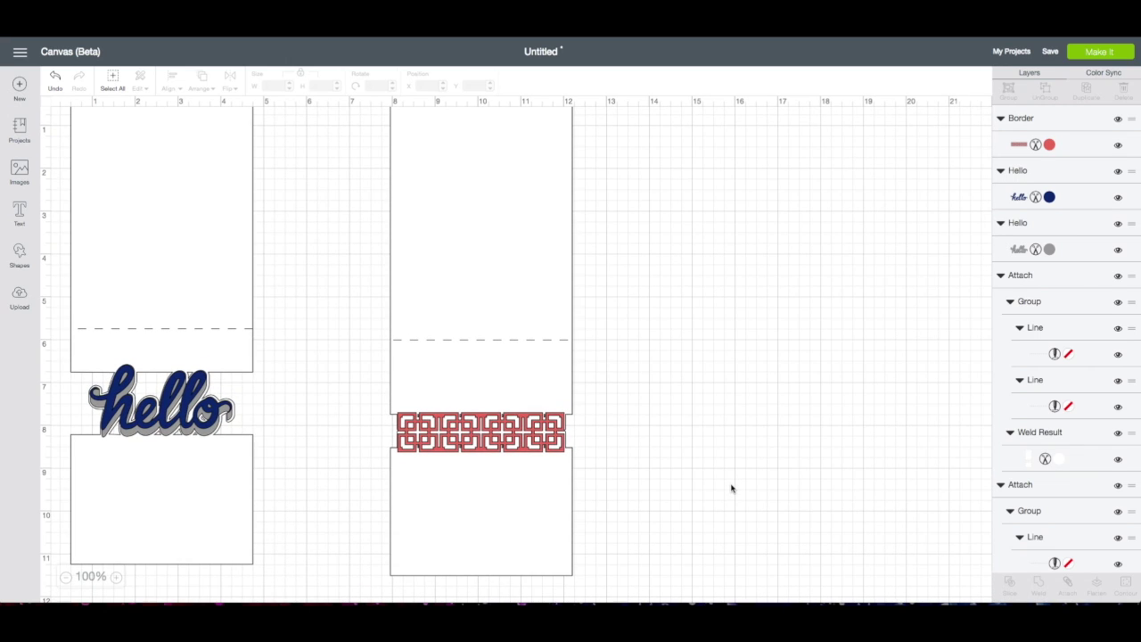